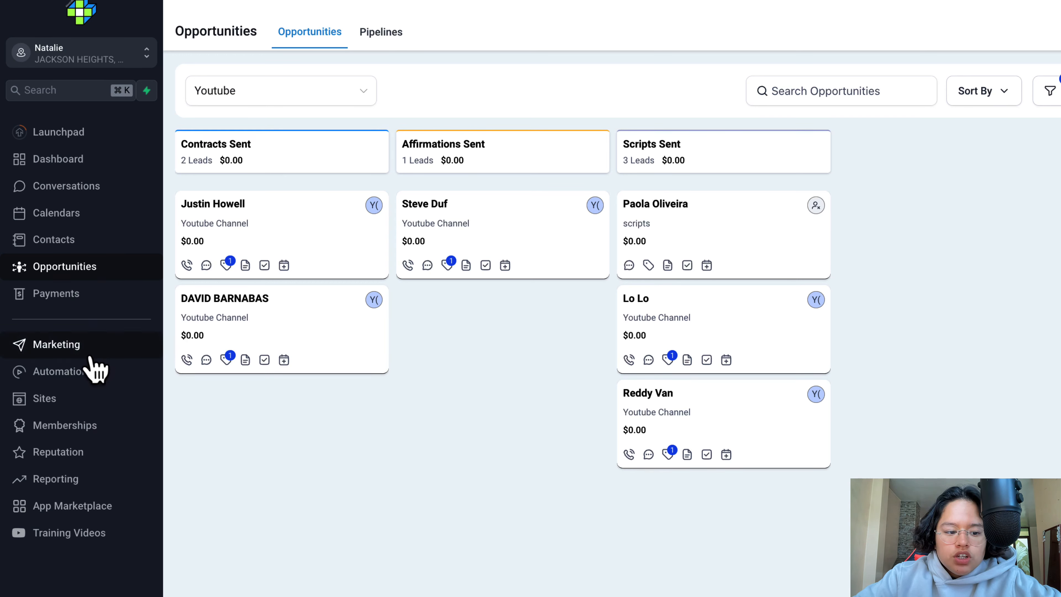
- Start a new funnel from the Sites area and name it "Youtube (EBOOK)"
click(68, 396)
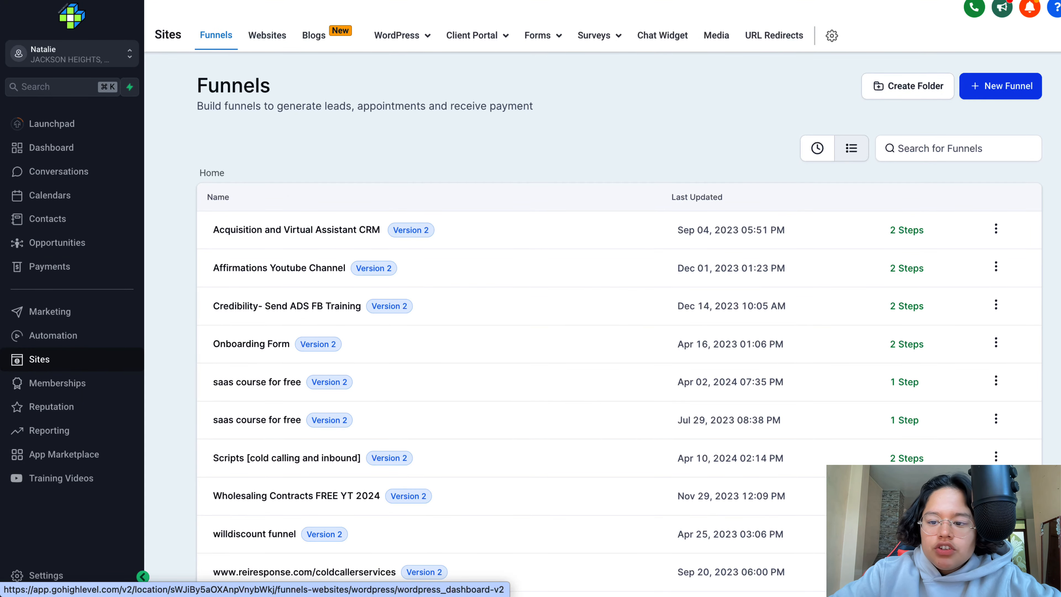
click(1011, 91)
click(456, 306)
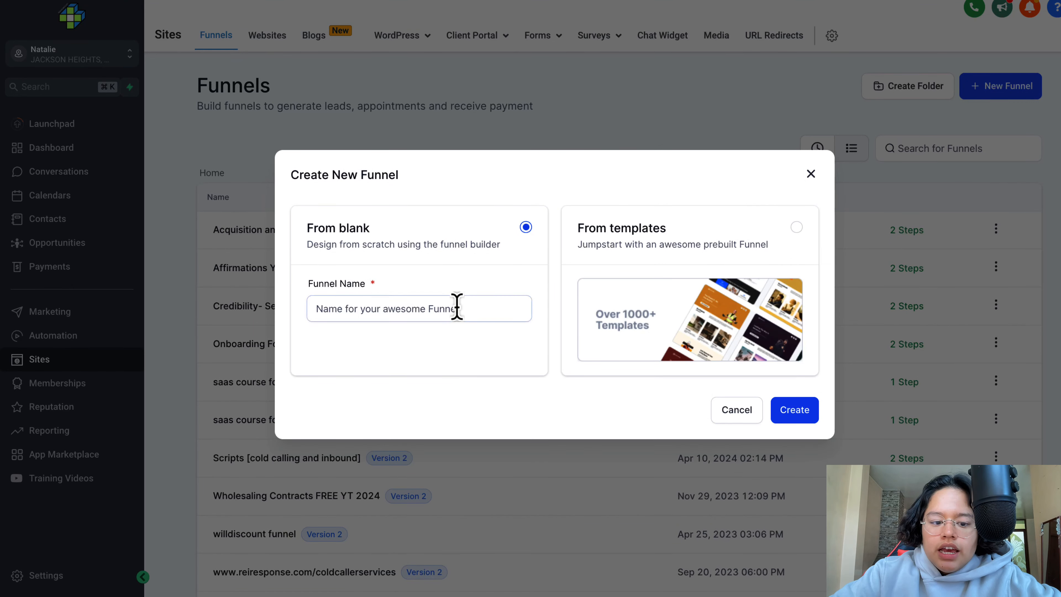
text(Youtube)
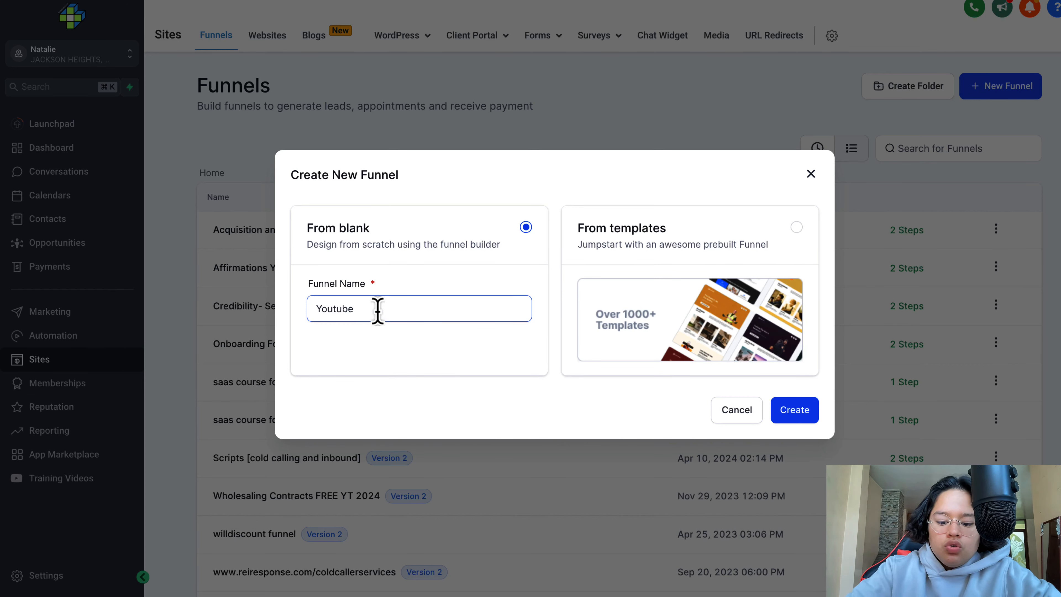
text((EBOOK)
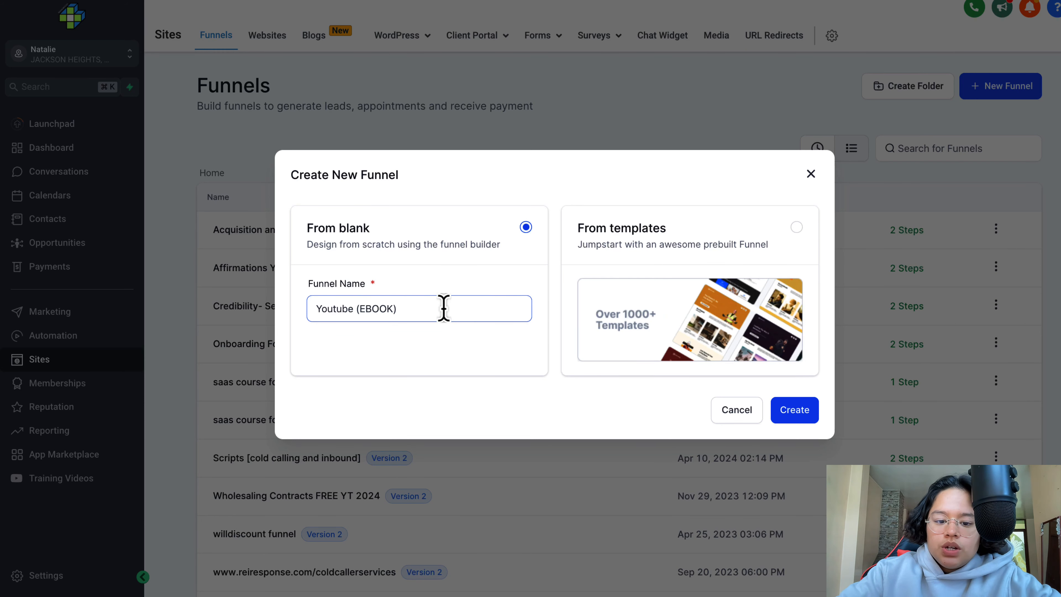
drag(405, 308, 308, 311)
- Set the new funnel to start from templates and expand the template library's full category list
click(796, 228)
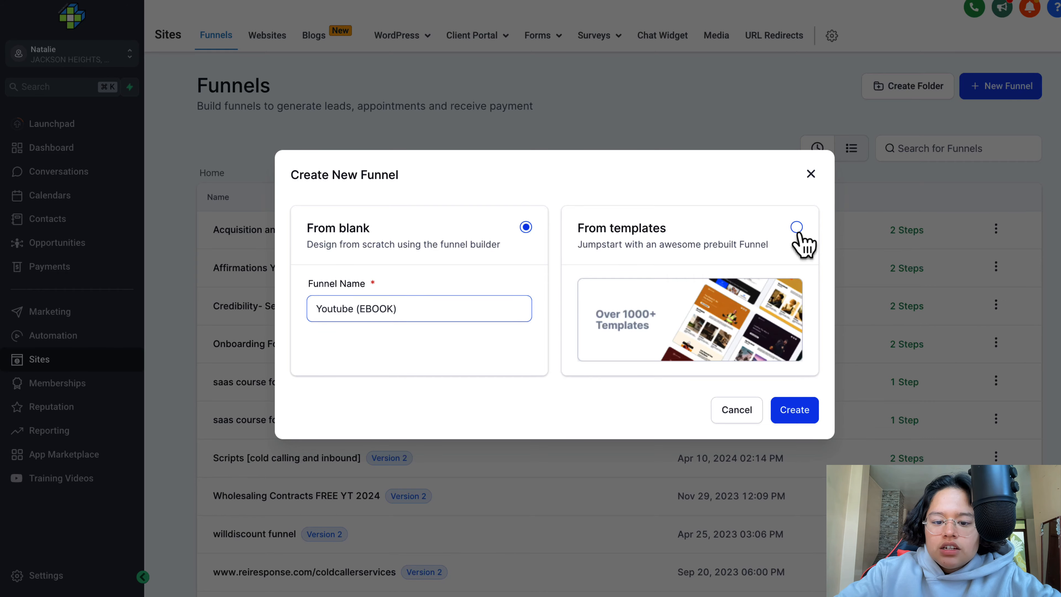
click(798, 422)
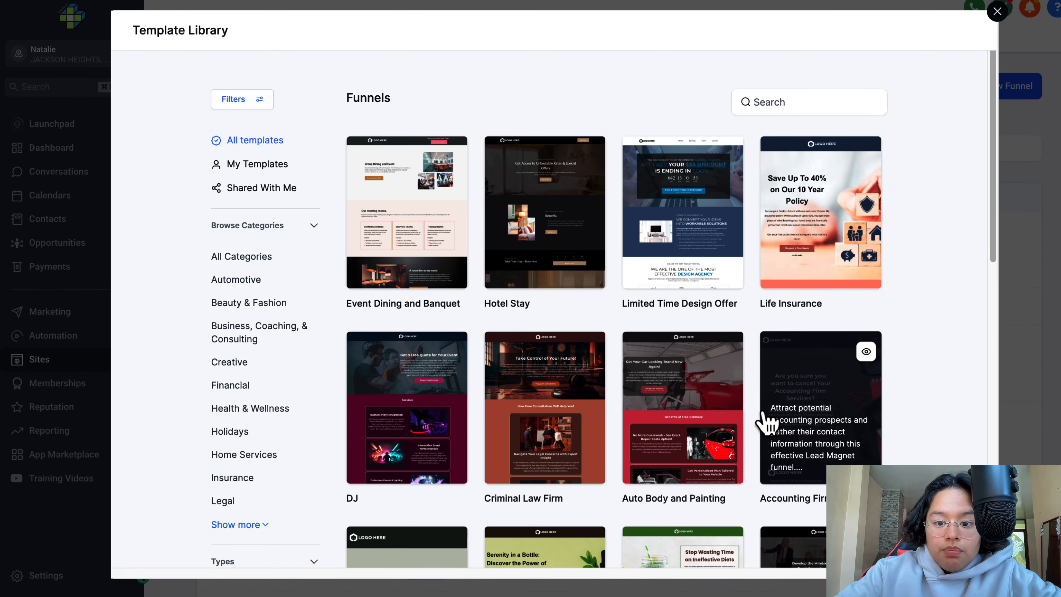
scroll(700, 222, down, 8)
scroll(701, 226, up, 8)
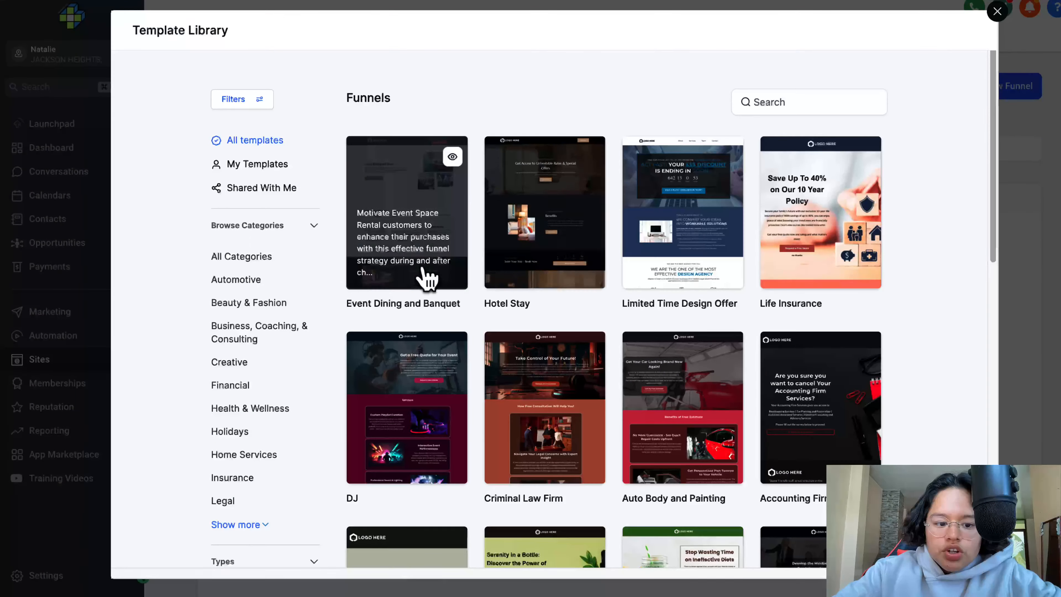
click(241, 525)
scroll(273, 368, down, 1)
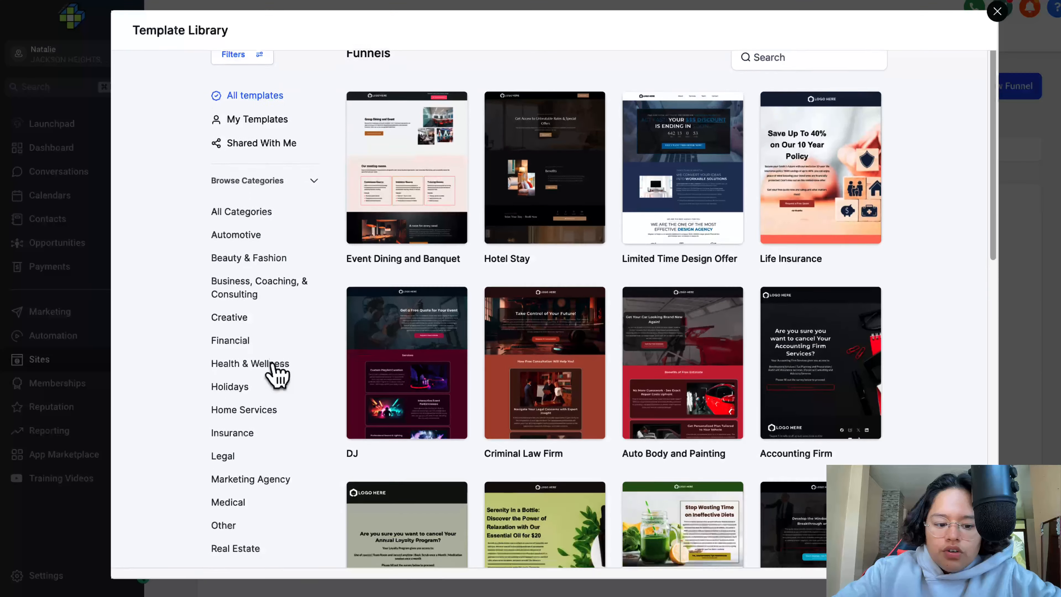
scroll(276, 374, down, 2)
scroll(267, 389, down, 1)
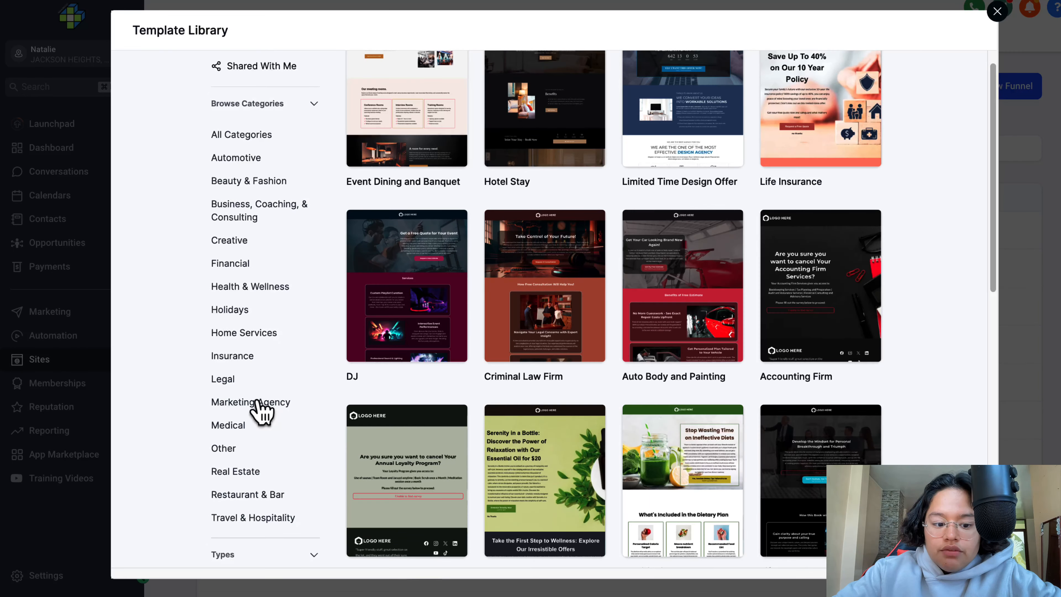
- Browse the Marketing Agency and Legal funnel templates, and filter the library to the Creative category
click(253, 403)
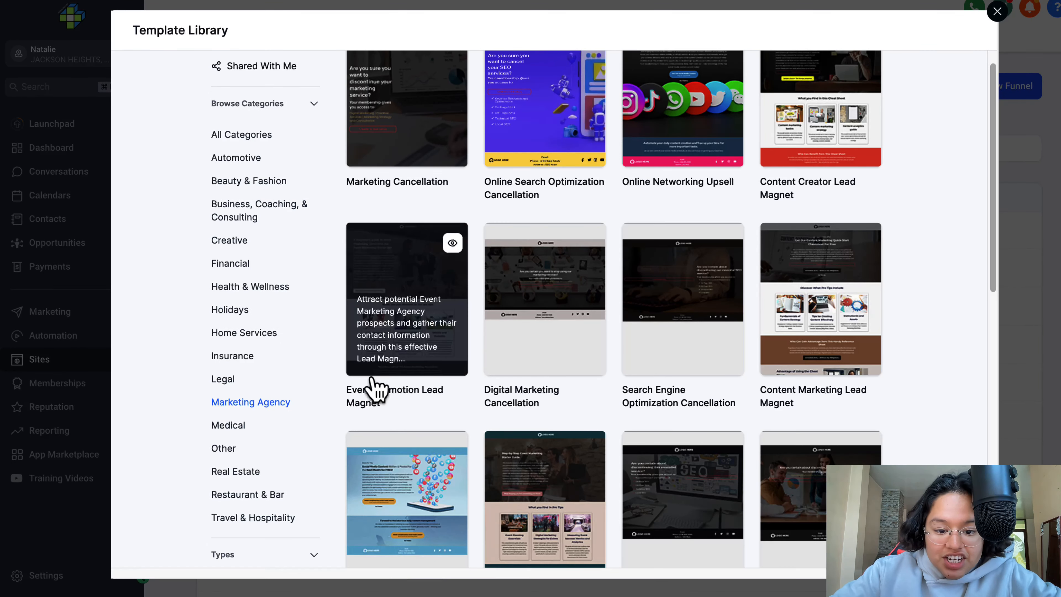
click(228, 379)
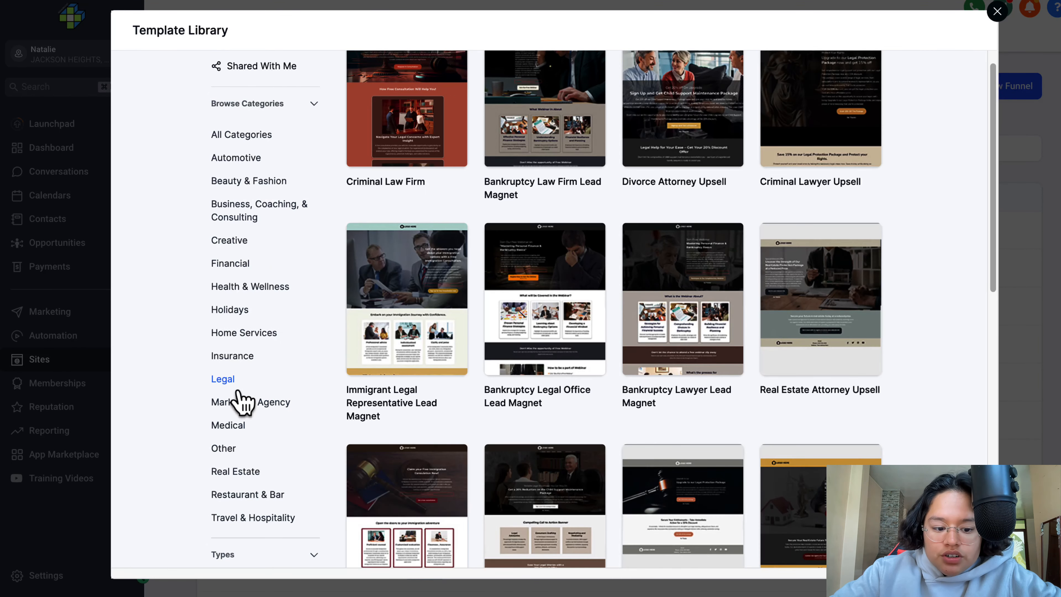
scroll(238, 394, down, 1)
scroll(243, 402, up, 3)
click(229, 362)
mouse_move(438, 244)
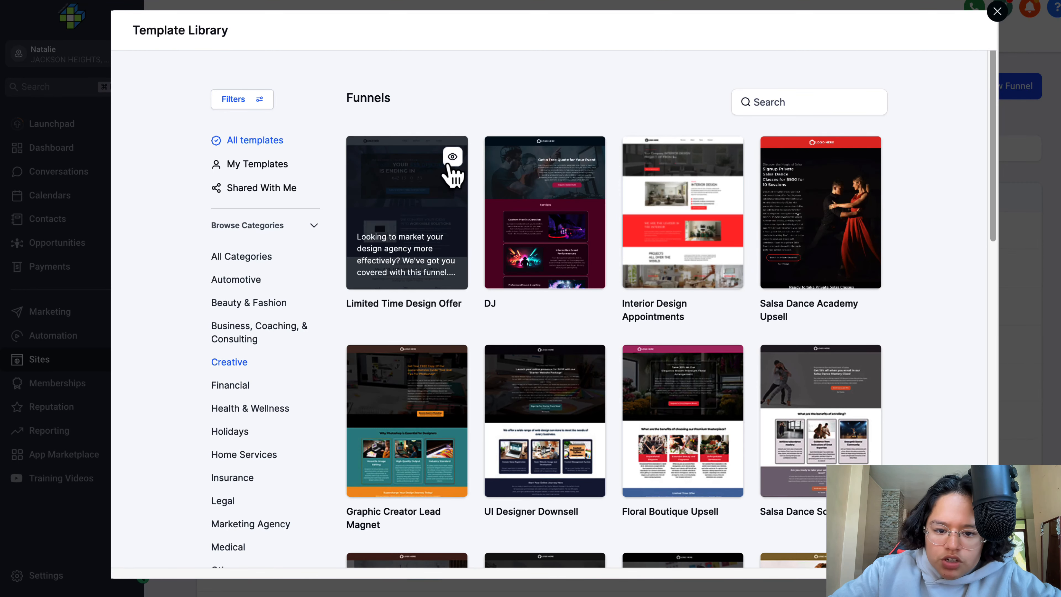
- Preview the Limited Time Design Offer template from its countdown to its lower sections and continue with it for the funnel
click(452, 158)
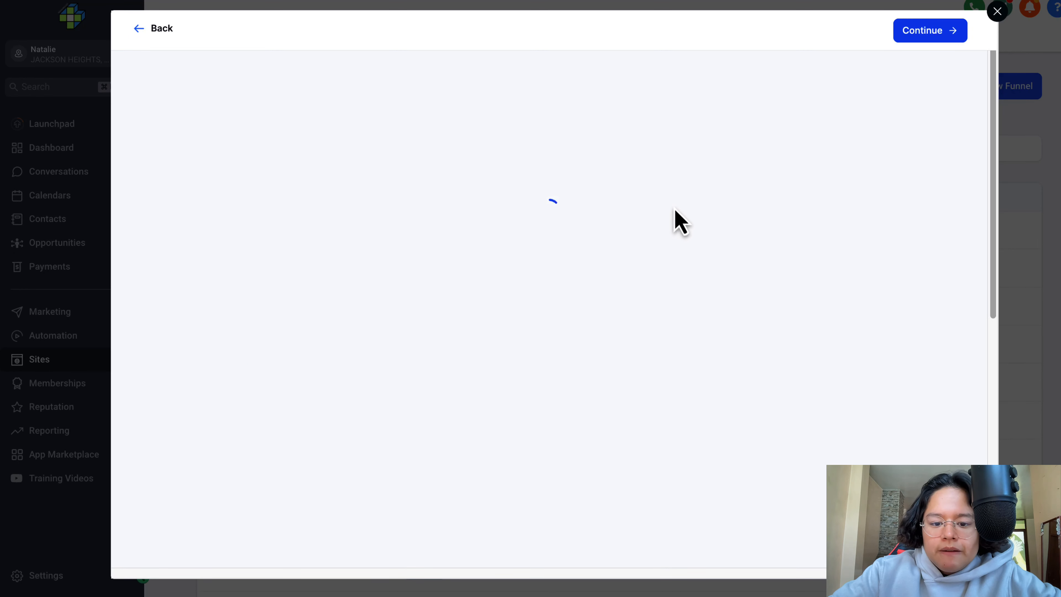
scroll(607, 213, down, 10)
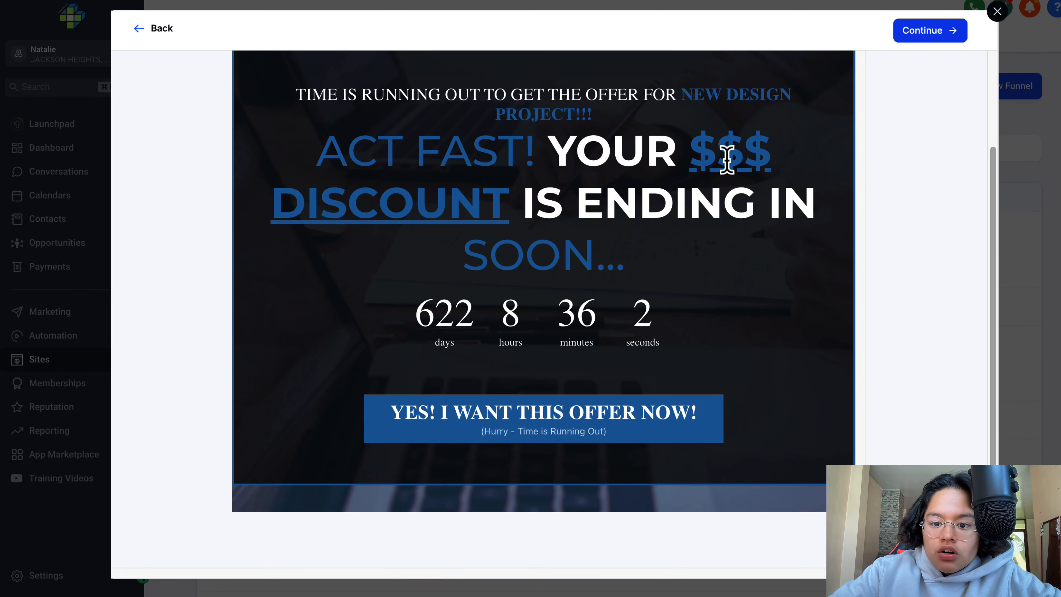
scroll(635, 301, up, 1)
scroll(628, 244, down, 7)
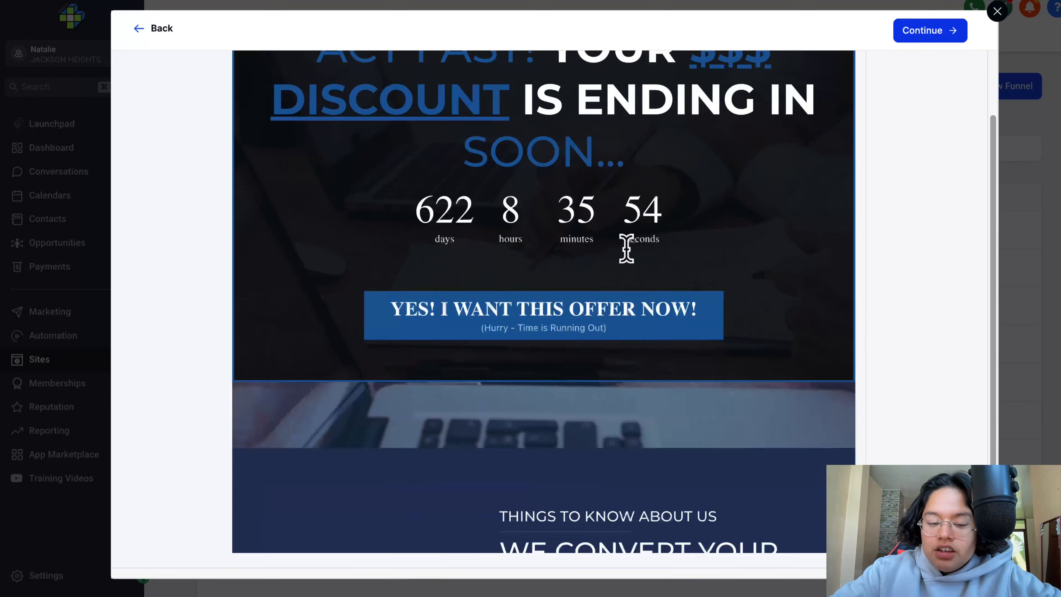
scroll(627, 251, down, 10)
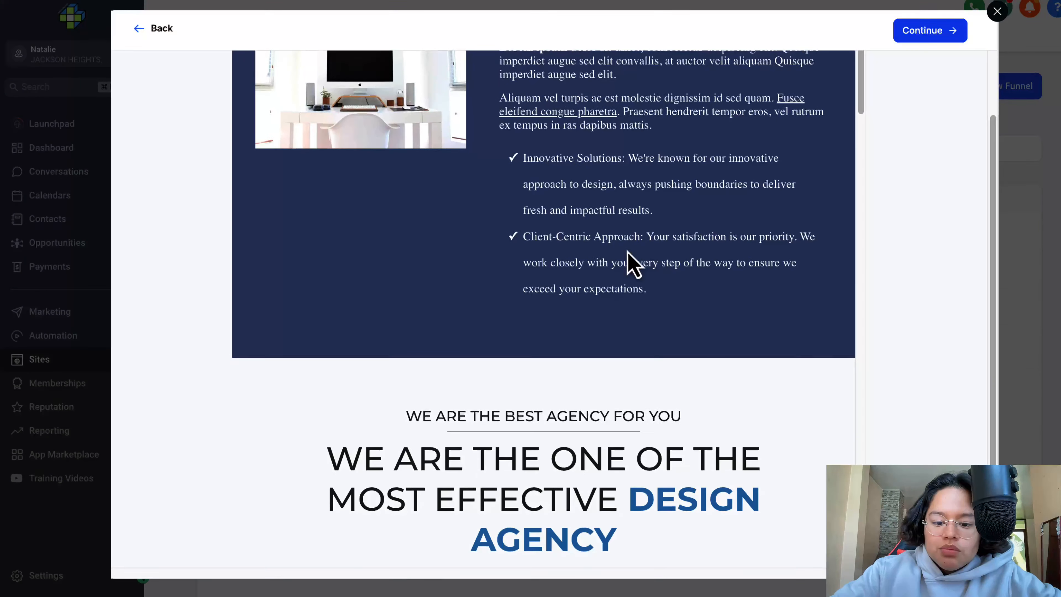
scroll(633, 264, down, 20)
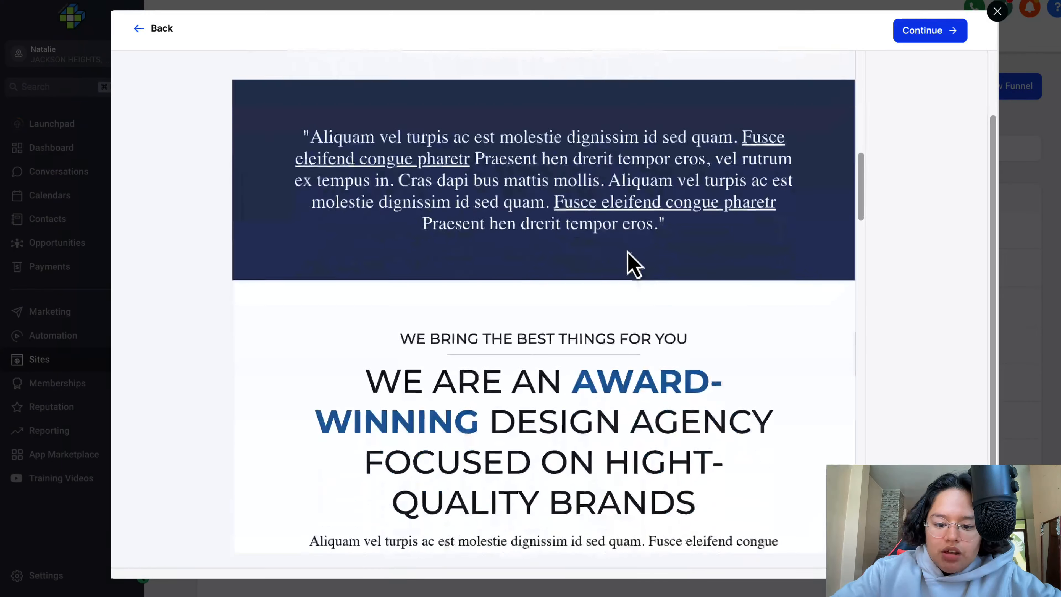
click(930, 30)
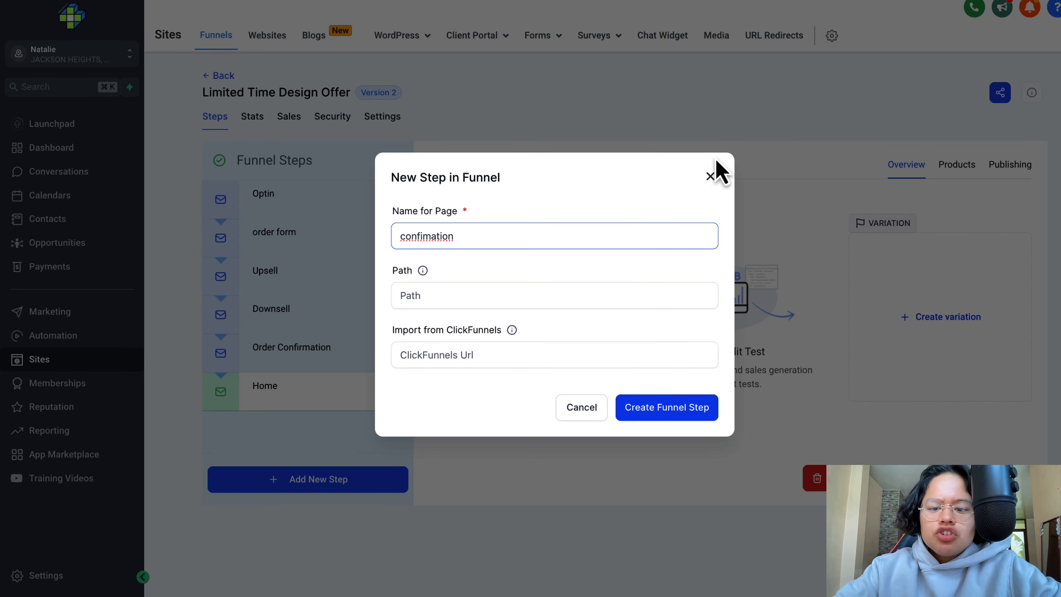
- Dismiss the new funnel step form and review the Optin, order form, Upsell, Downsell and Order Confirmation pages
click(710, 184)
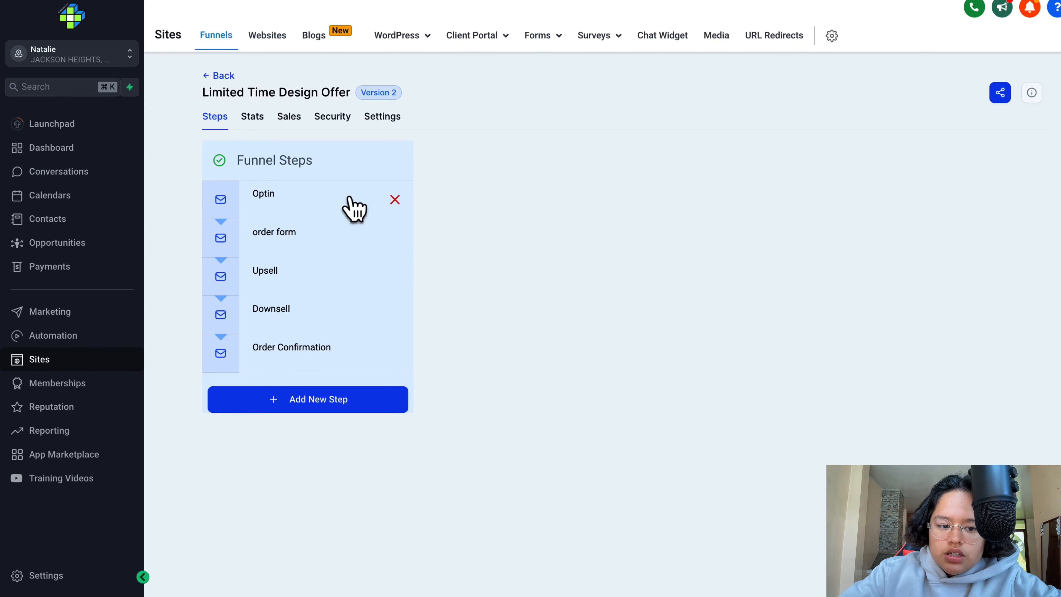
click(332, 205)
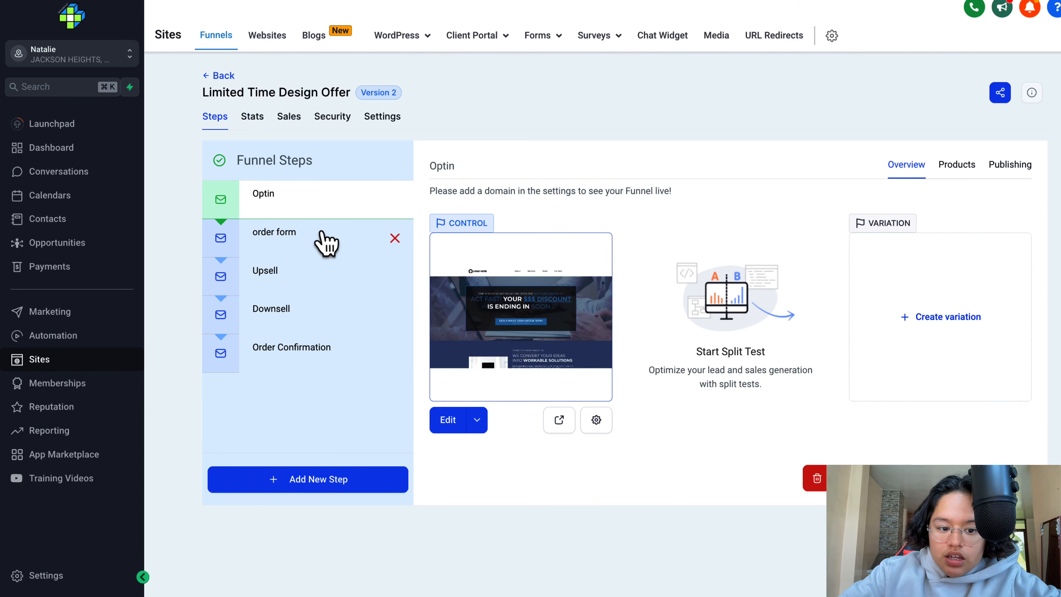
click(325, 240)
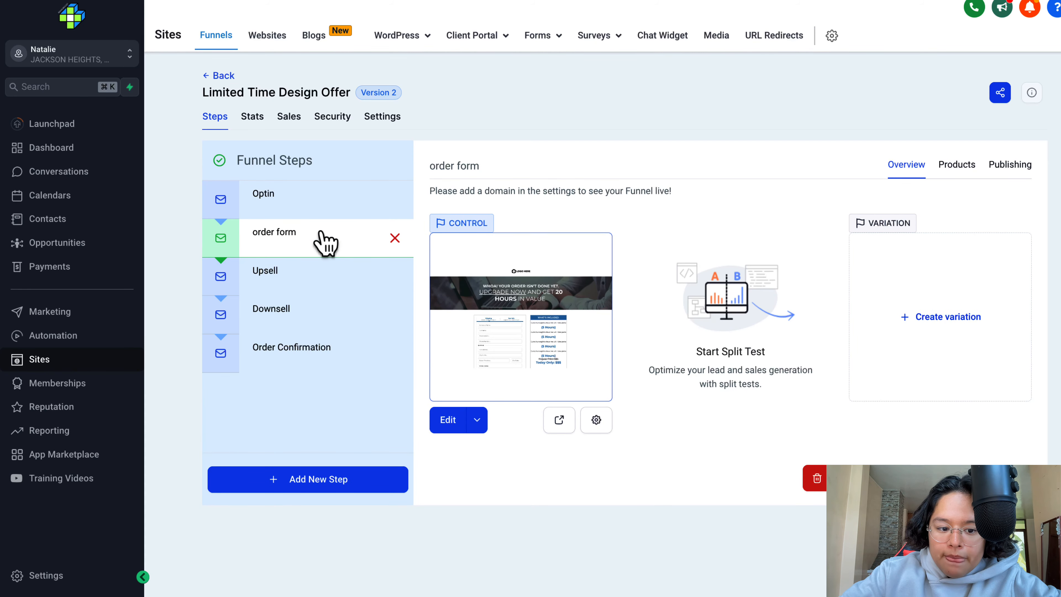
click(297, 284)
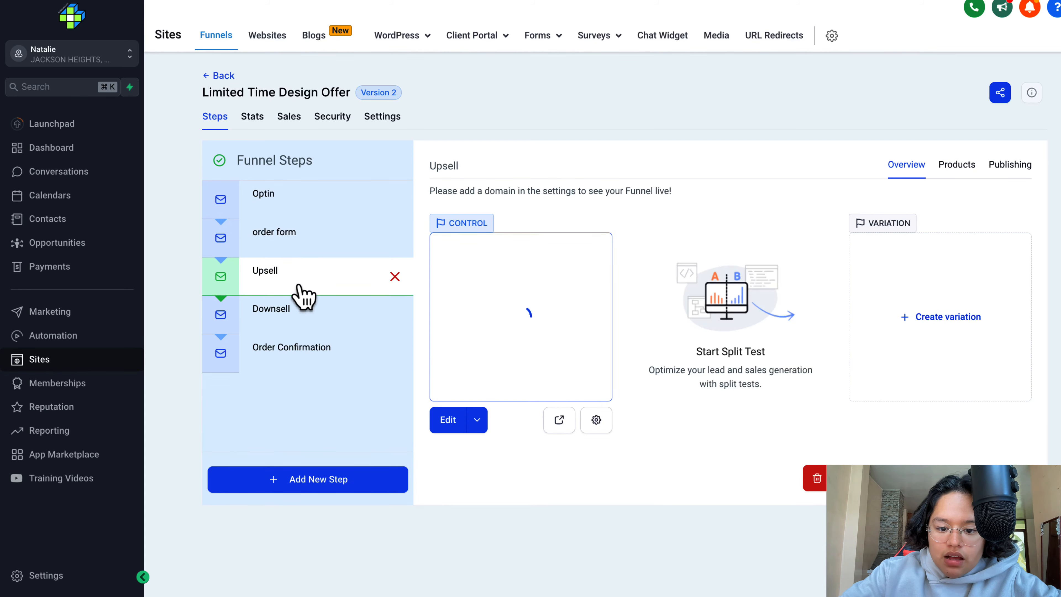
click(304, 313)
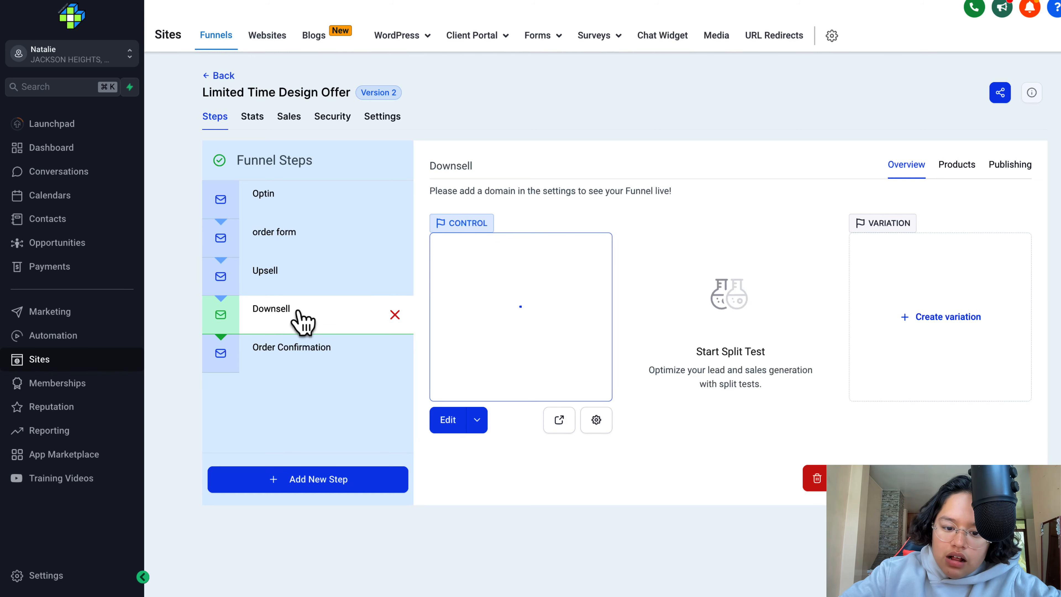
click(302, 371)
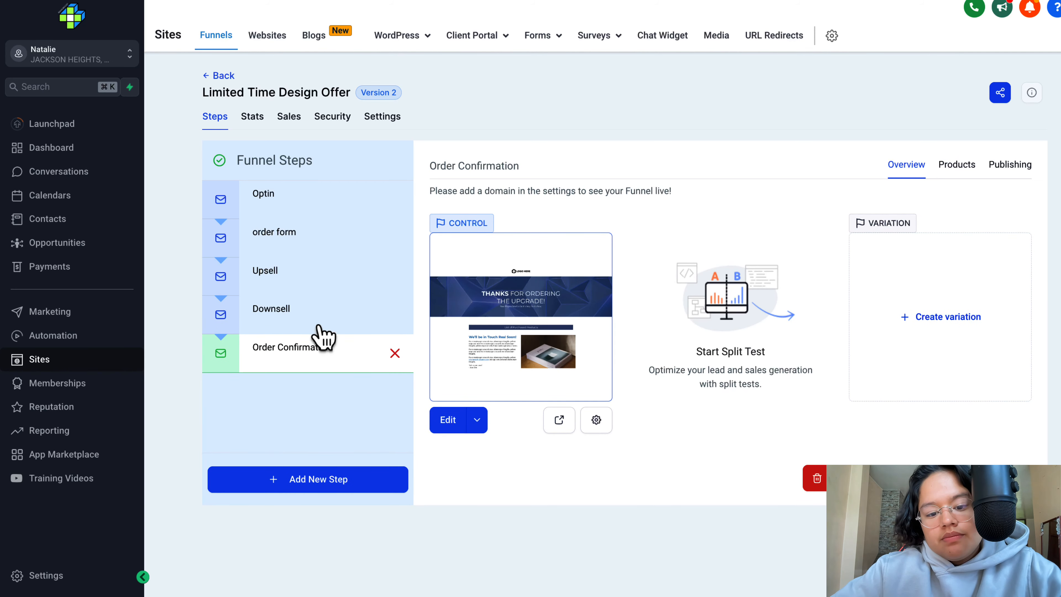
click(348, 208)
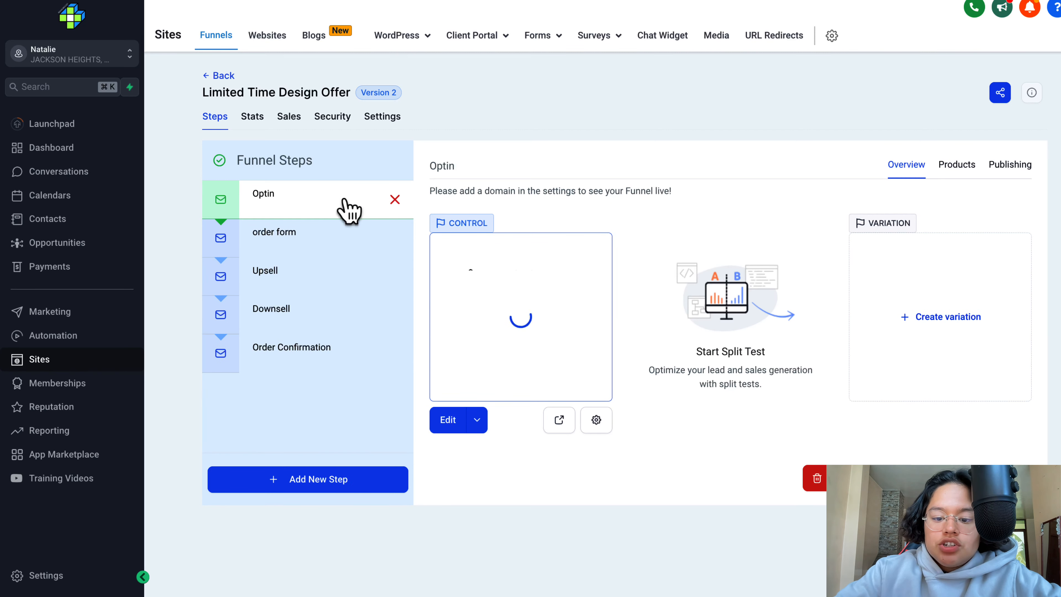
click(337, 233)
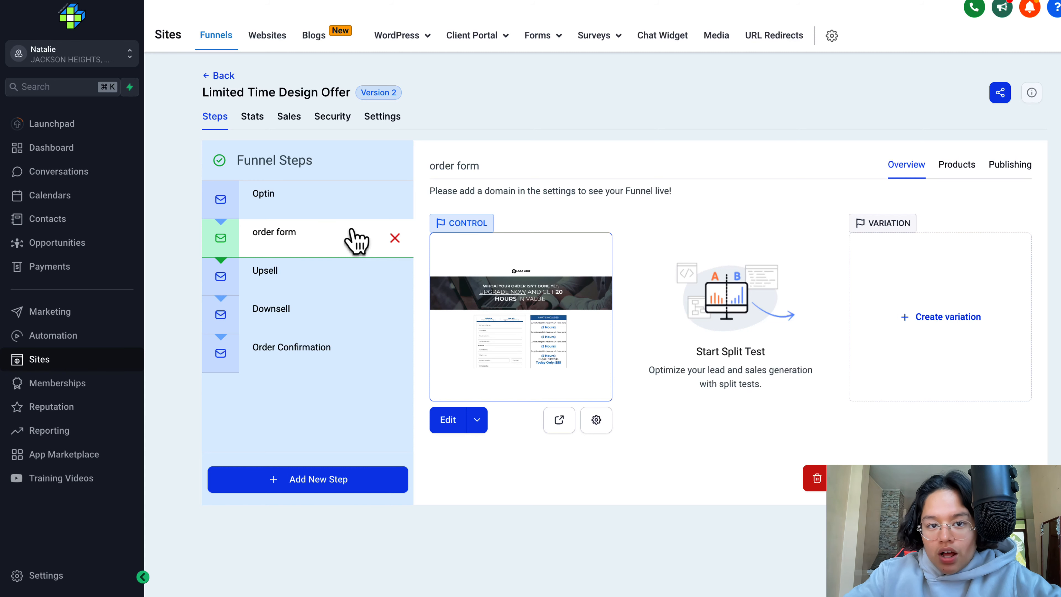
- Open the Optin page in the editor, examine its layout and the "YES! I WANT THIS OFFER NOW!" button's settings, and return to the funnel steps
click(355, 198)
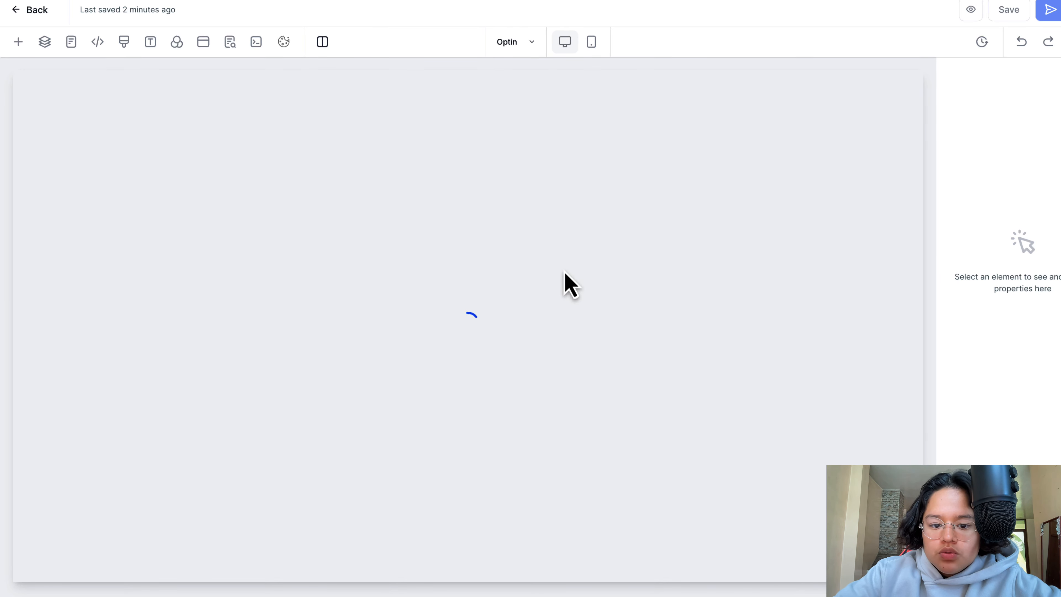
scroll(574, 261, down, 15)
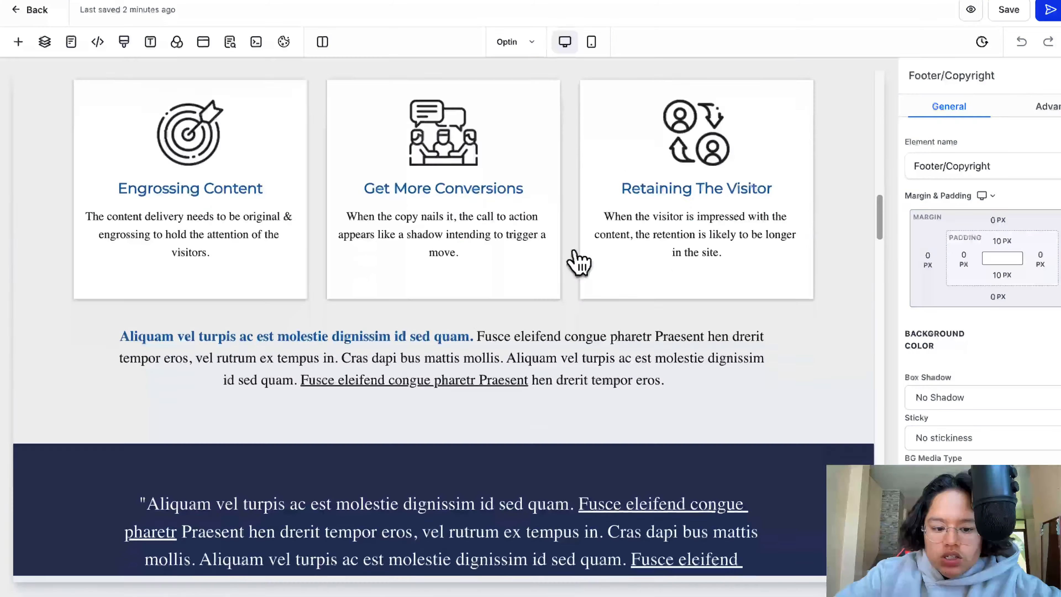
scroll(574, 261, down, 10)
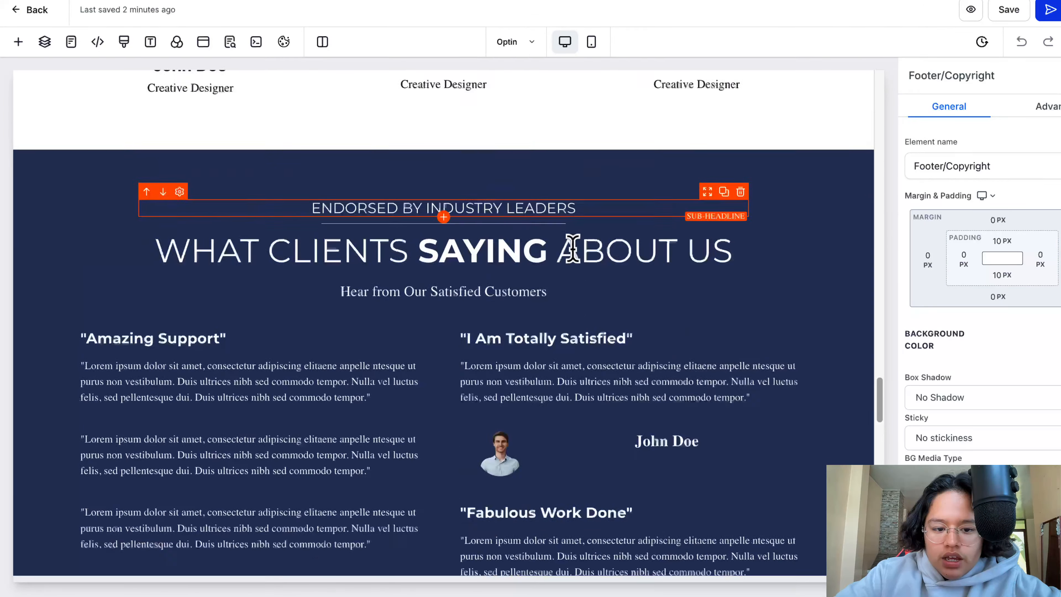
scroll(574, 261, up, 5)
scroll(576, 262, up, 10)
scroll(516, 379, down, 2)
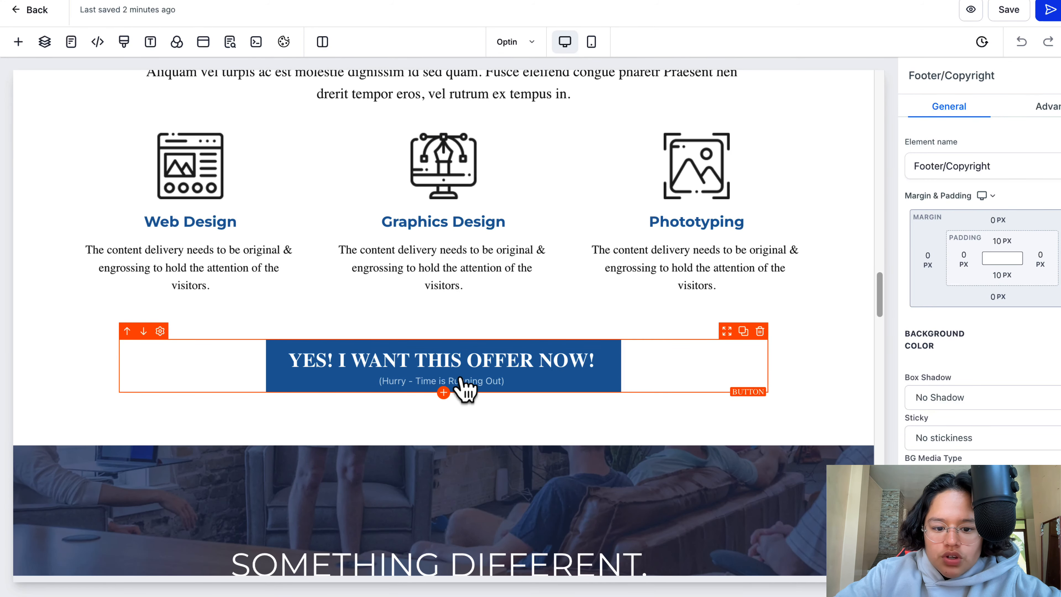
click(504, 376)
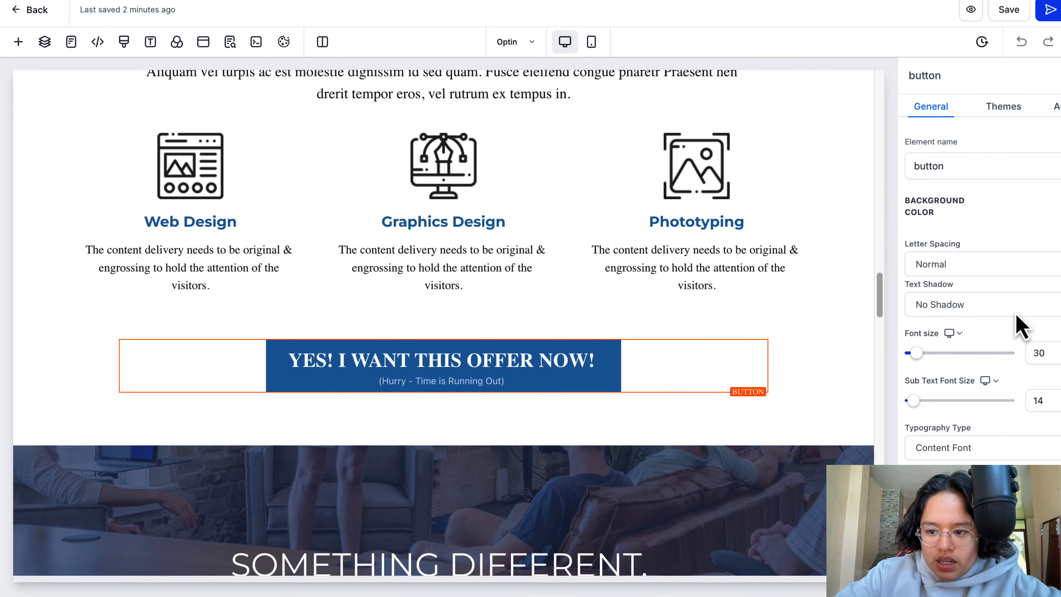
scroll(1015, 309, down, 3)
scroll(1010, 291, down, 10)
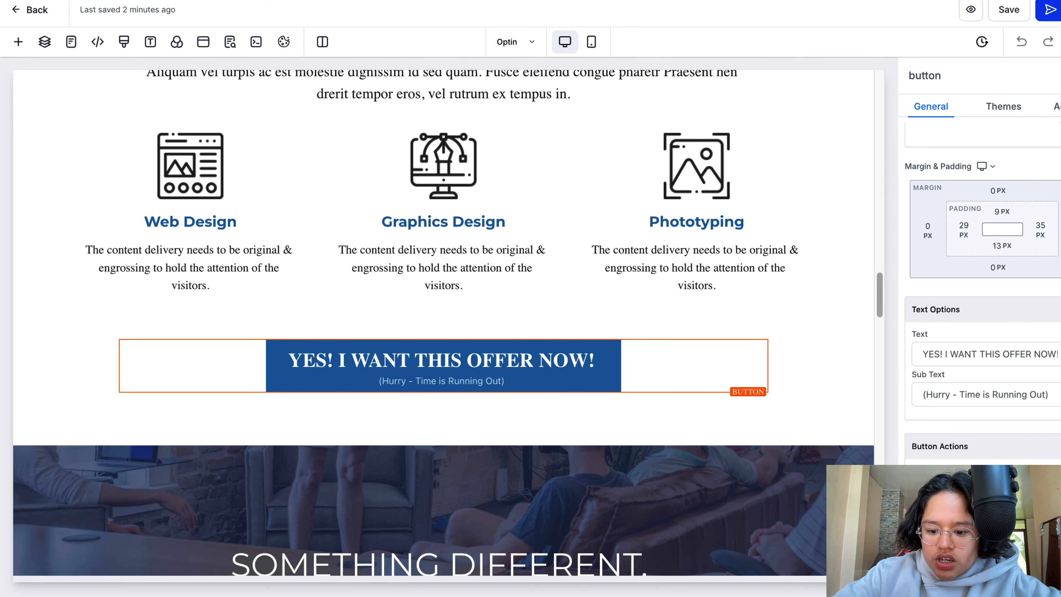
click(36, 11)
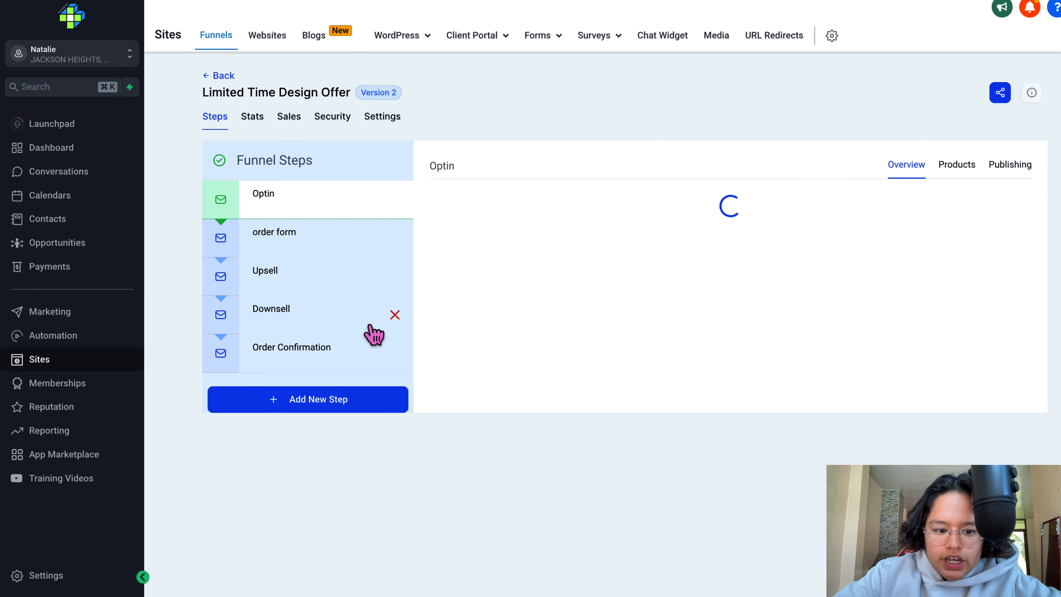
- Delete the Upsell step from the funnel, confirming the deletion with "DELETE"
click(343, 287)
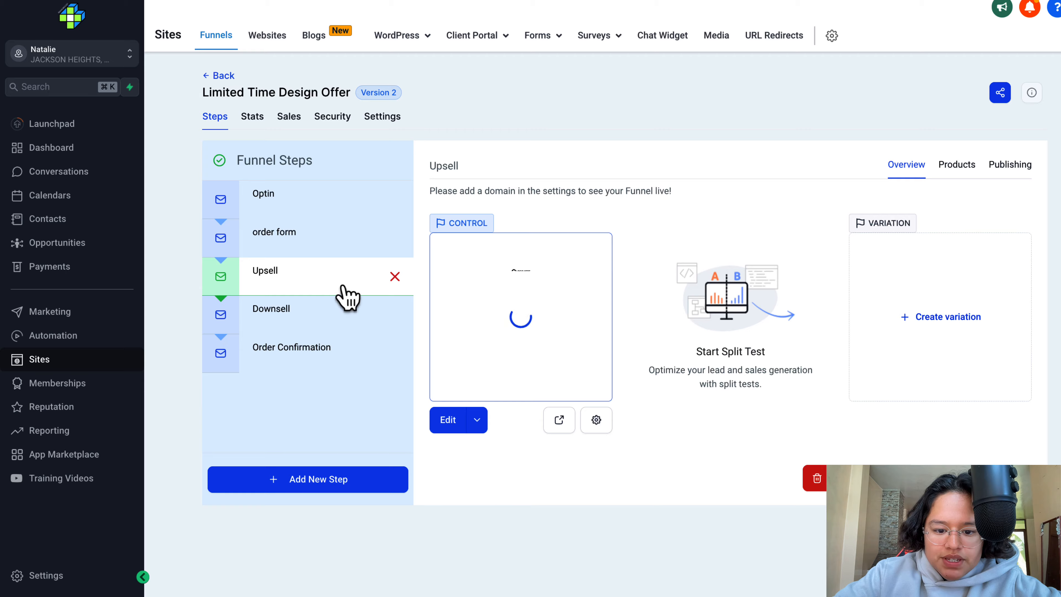
click(395, 278)
click(571, 350)
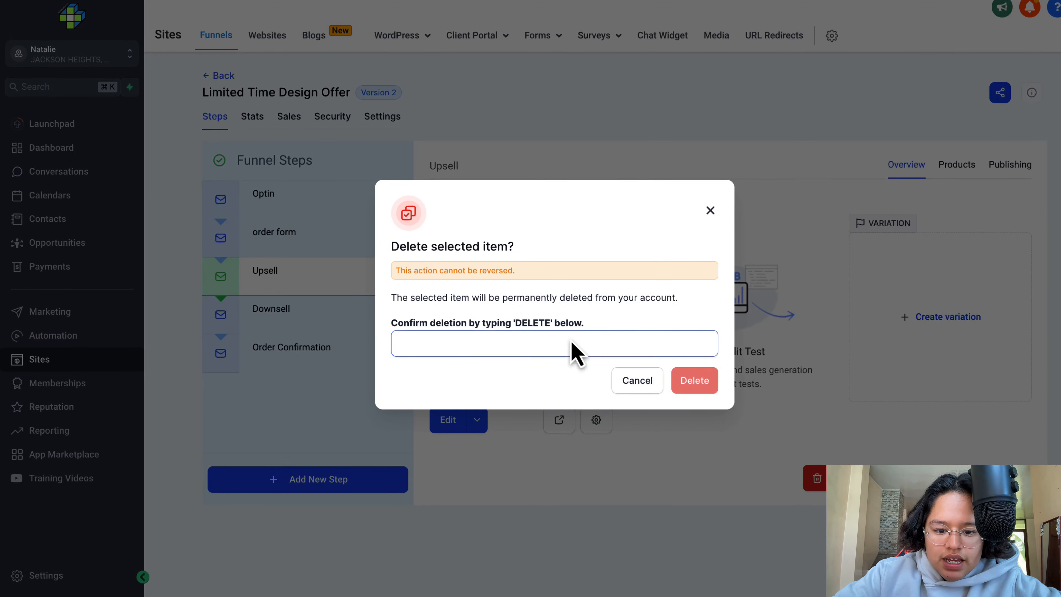
text(dele)
key(BackSpace)
key(BackSpace)
key(BackSpace)
key(BackSpace)
text(DELETE)
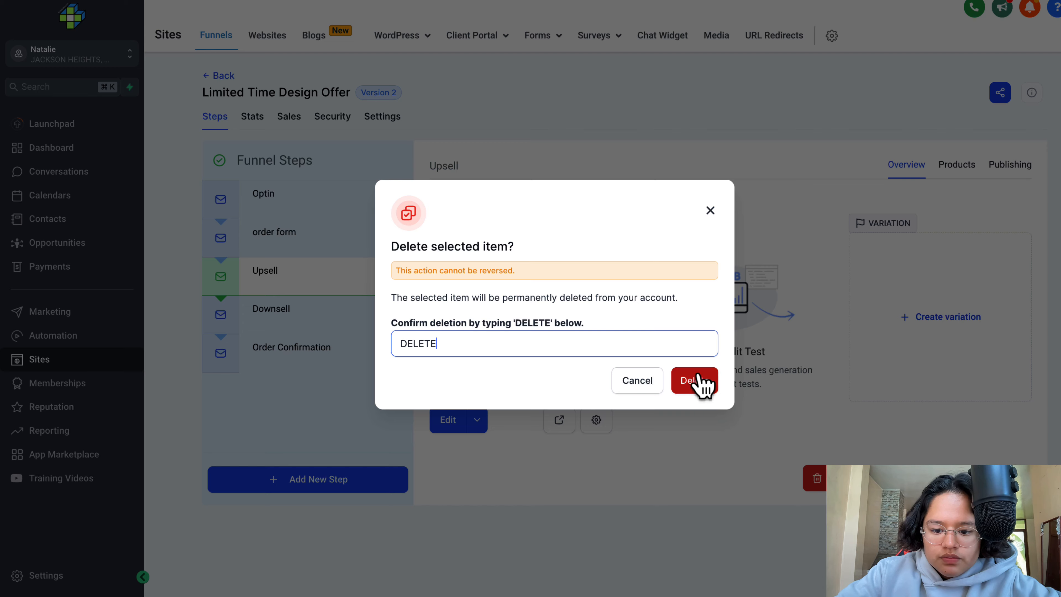
click(703, 384)
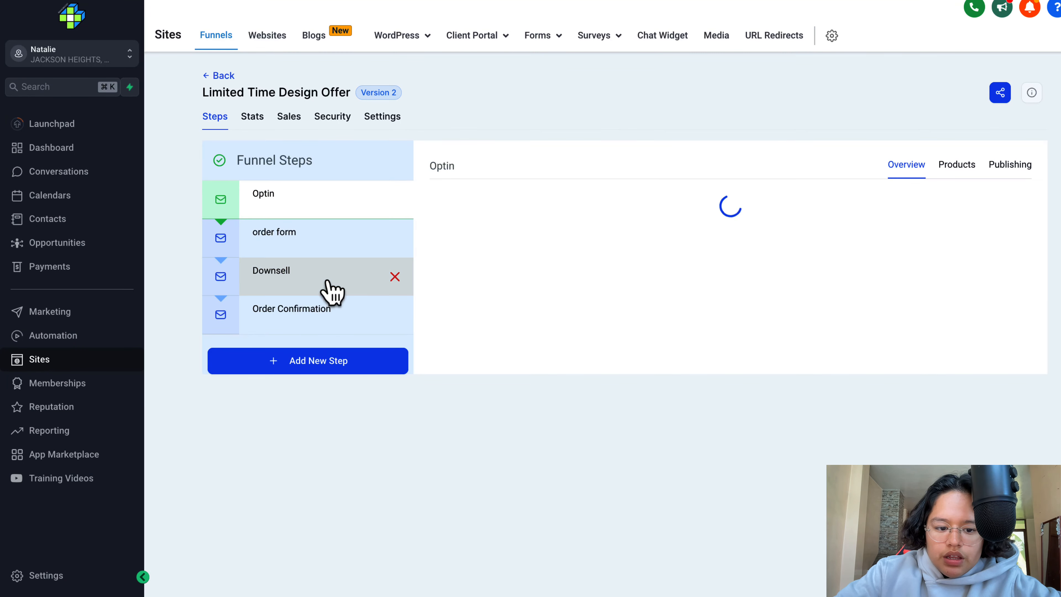
- Remove the Downsell step from the funnel, confirming the deletion with "DELETE"
click(331, 288)
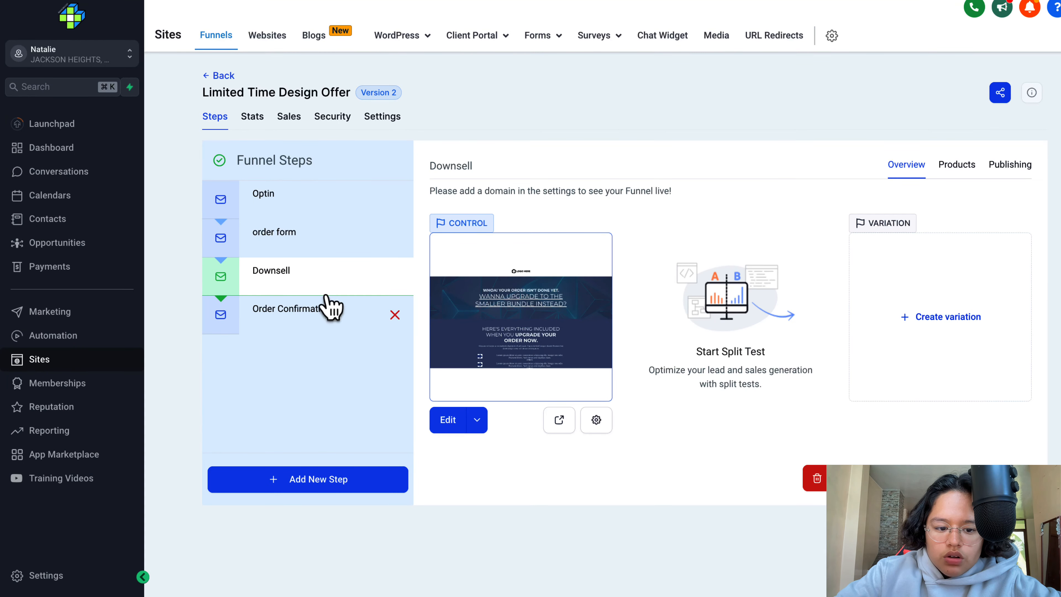
click(390, 272)
text(d)
key(BackSpace)
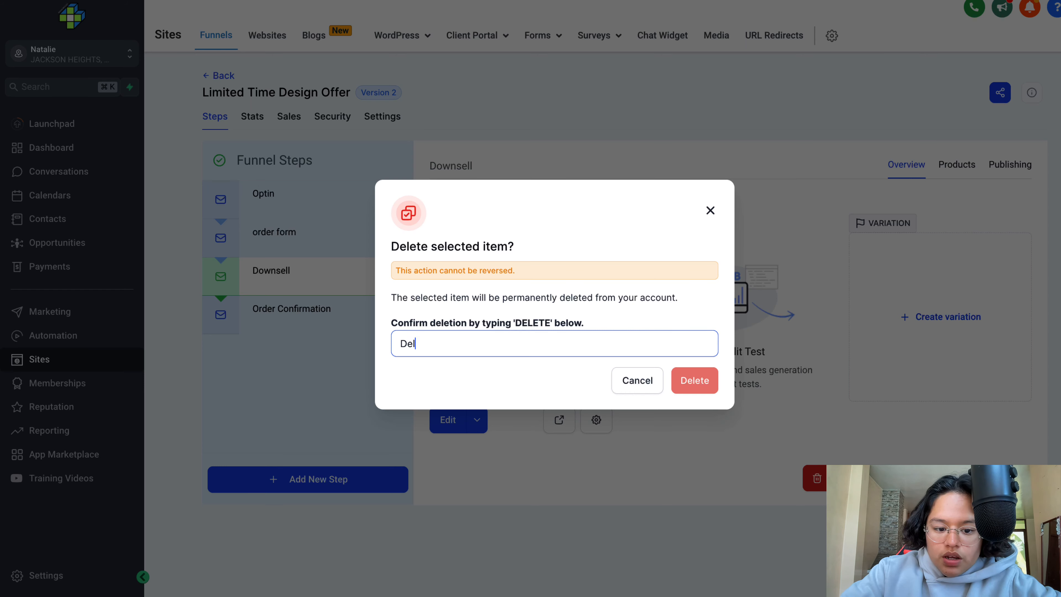
text(Delete)
key(BackSpace)
key(BackSpace)
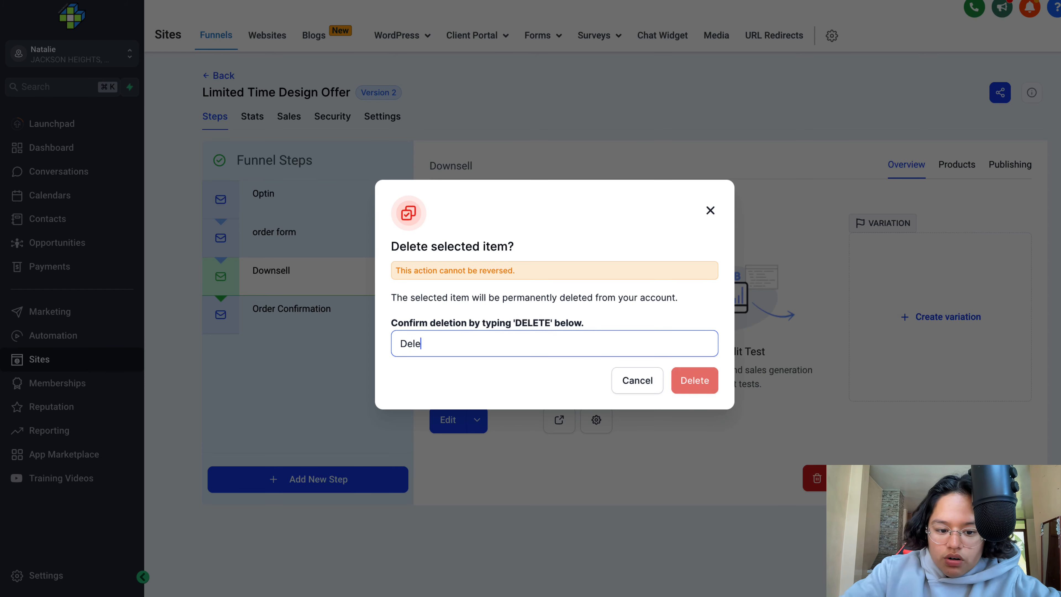
text(TE)
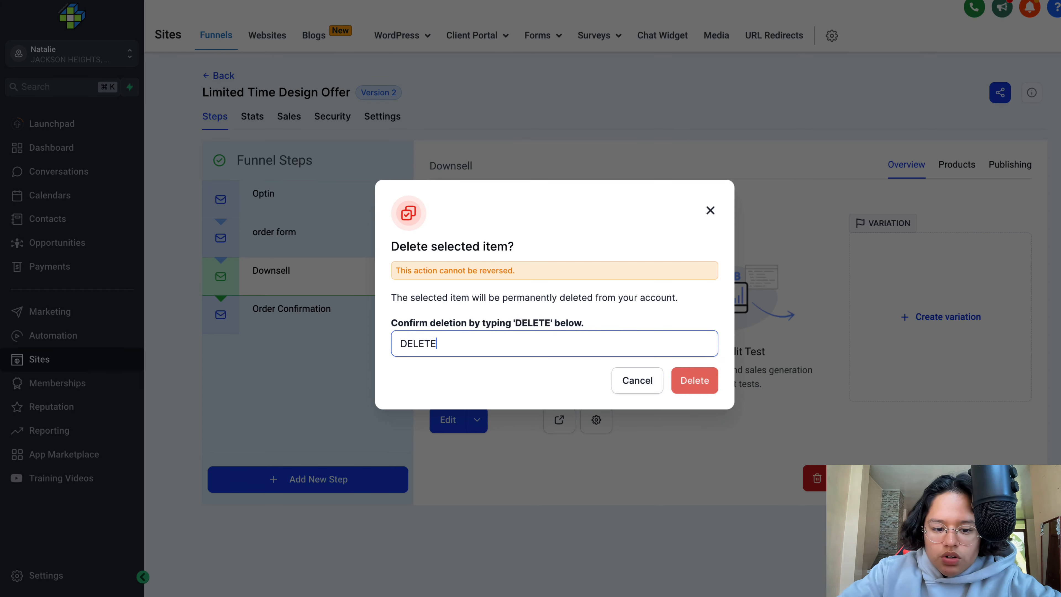
click(706, 383)
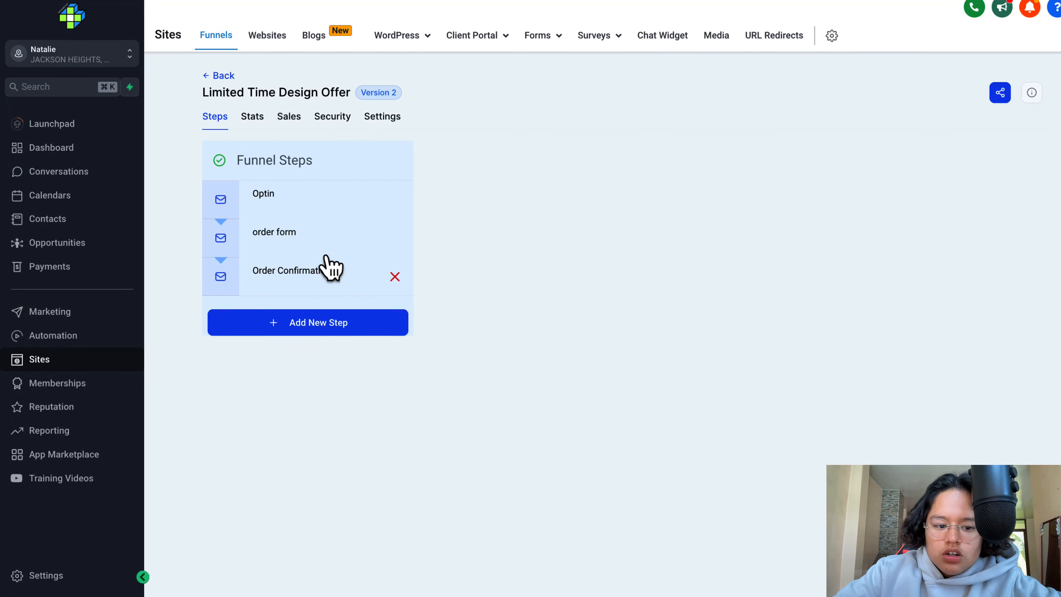
- Review the overviews of the Optin and order form steps
click(325, 207)
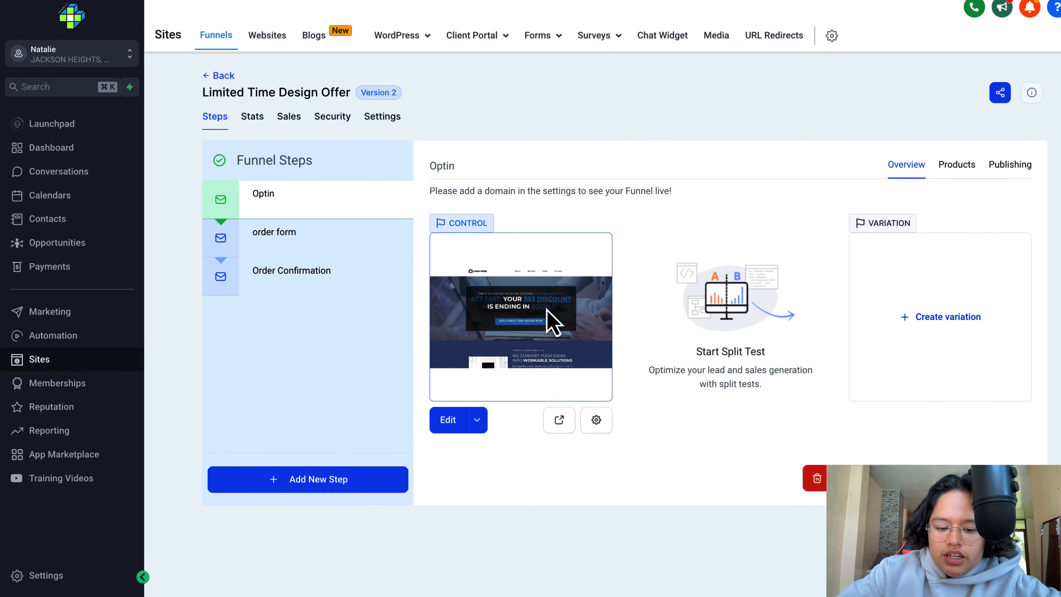
click(288, 238)
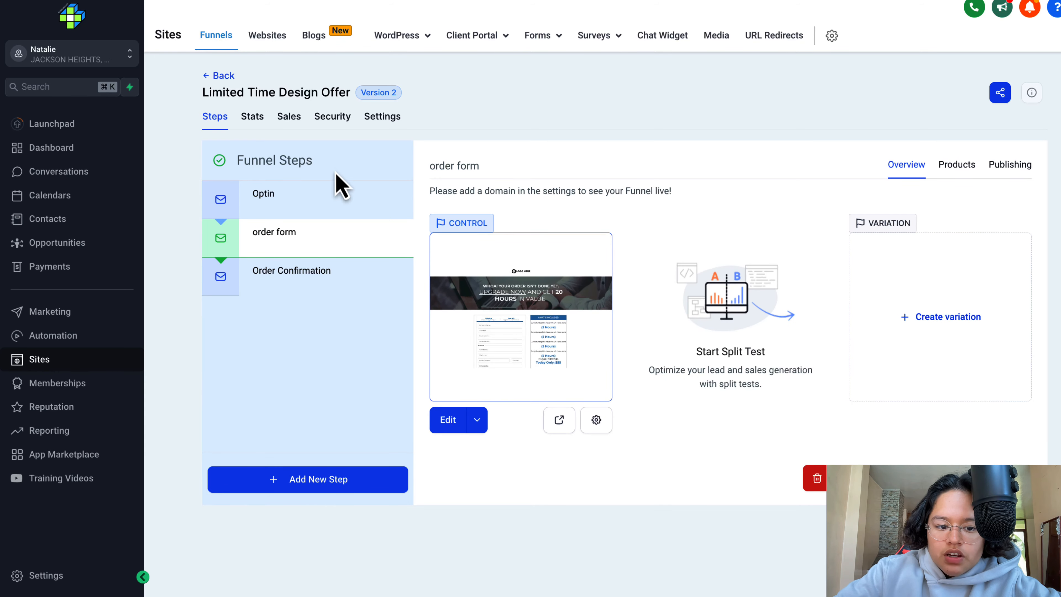
click(309, 201)
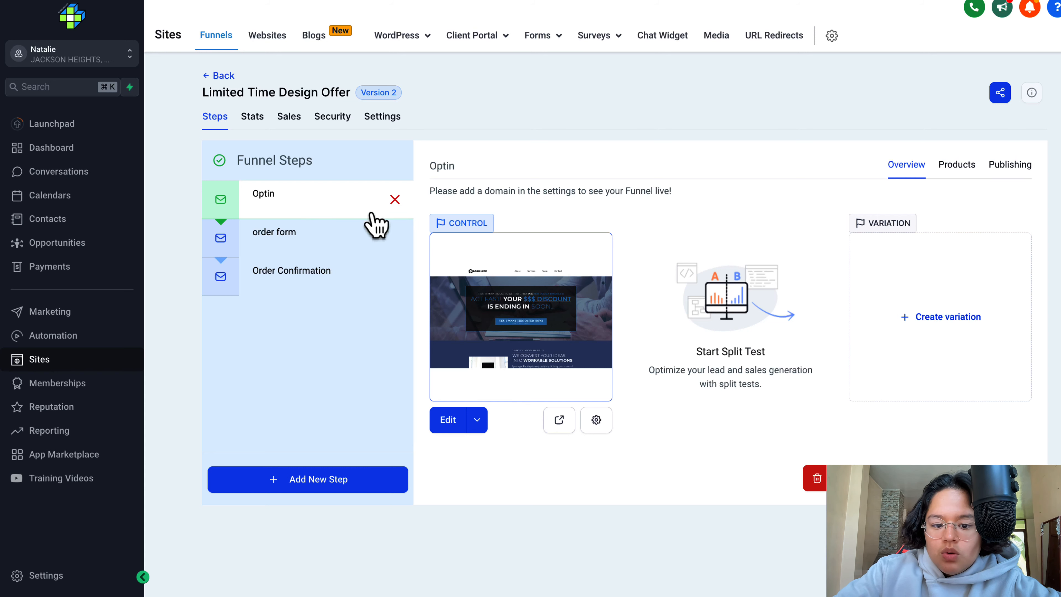
- Open the order form page in the editor and delete its two-step order element beside the "WHAT'S INCLUDED:" column
click(305, 234)
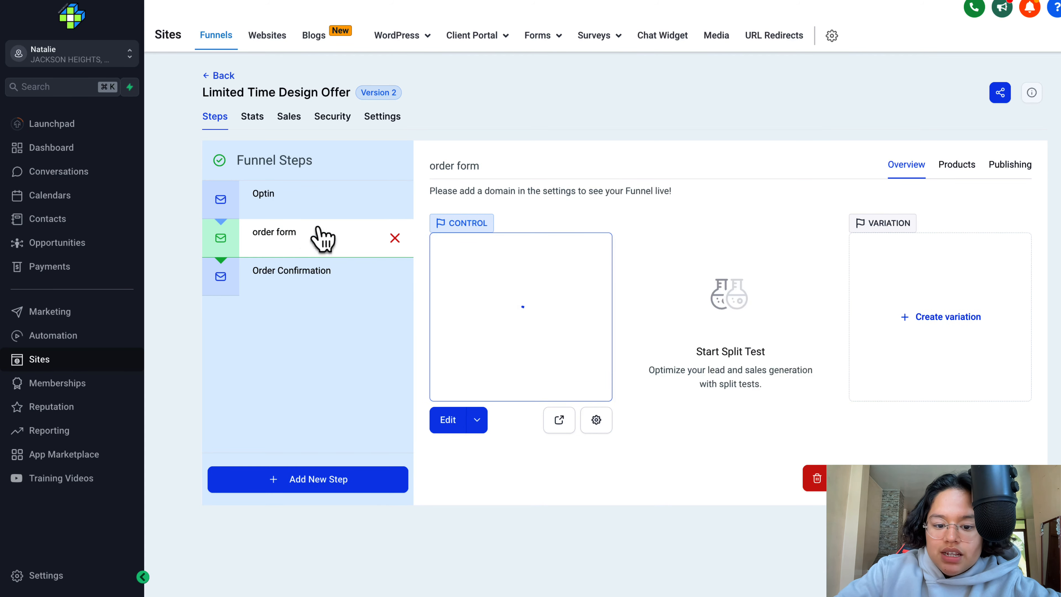
click(460, 420)
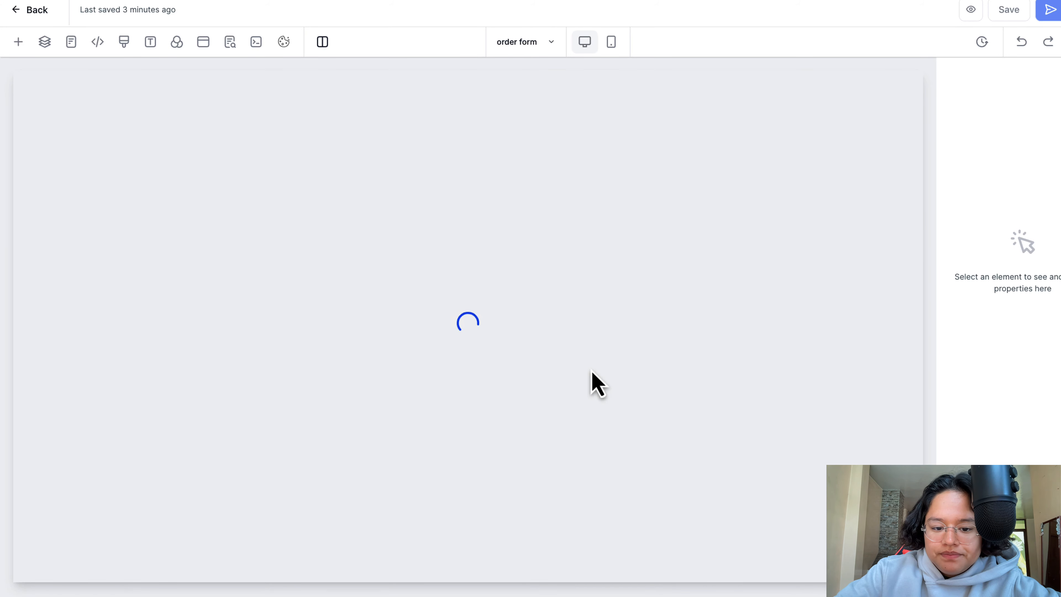
scroll(596, 382, down, 6)
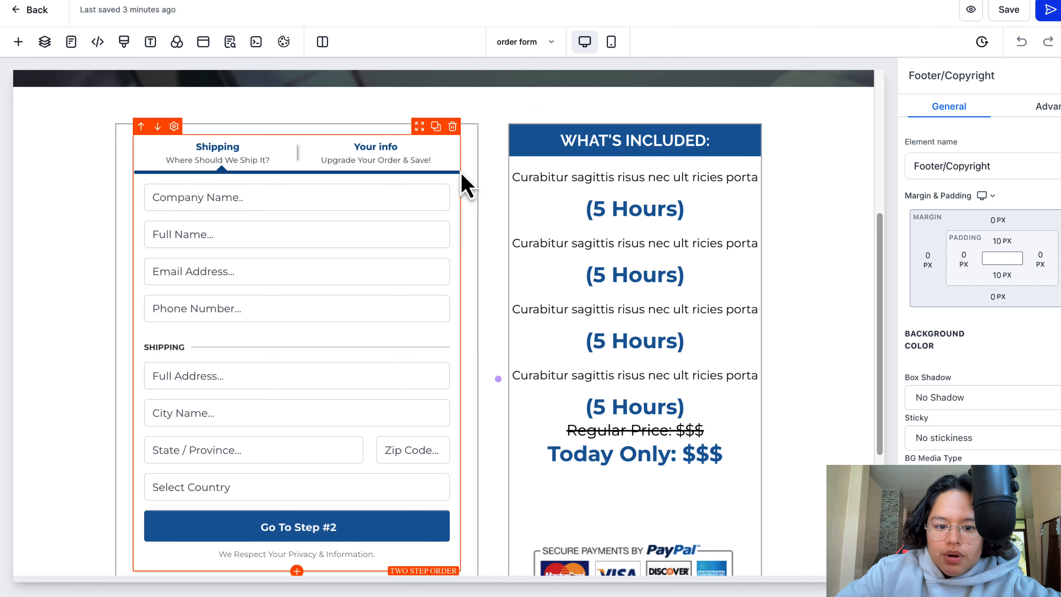
click(452, 127)
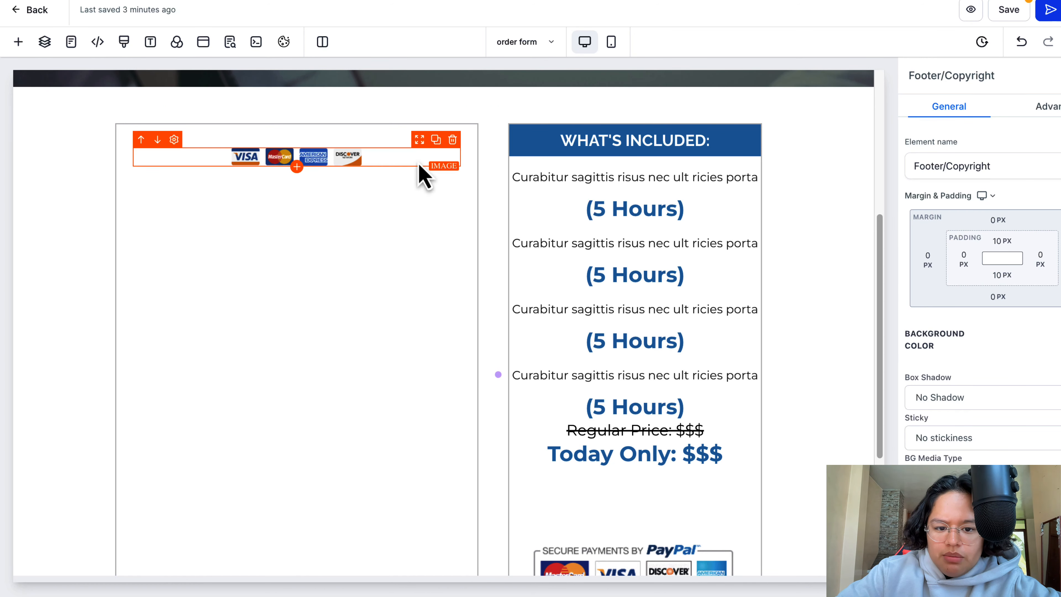
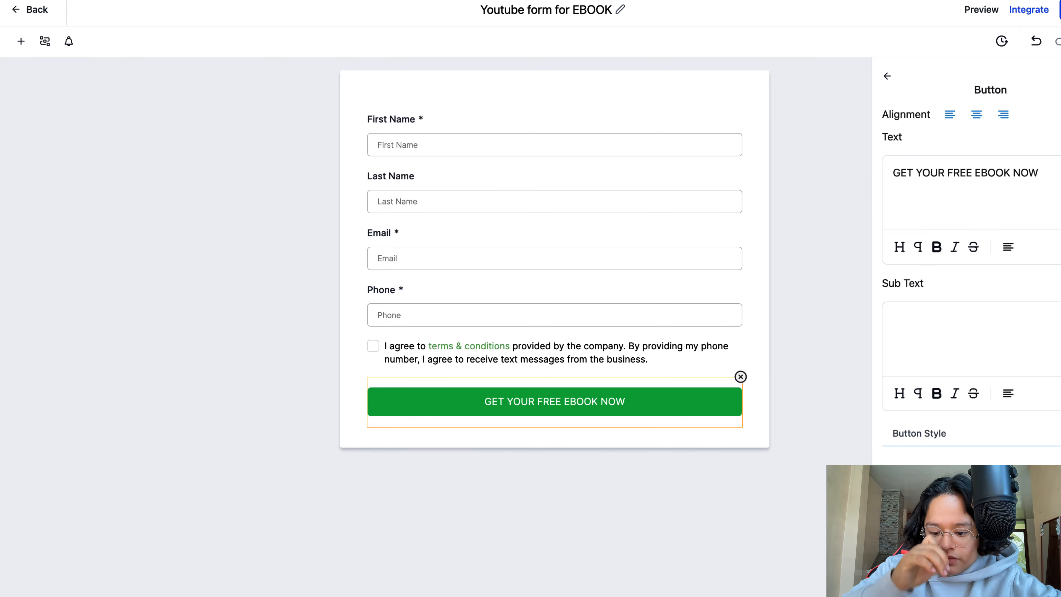
- Recolour the form's "GET YOUR FREE EBOOK NOW" button background to a brighter, more vivid green
click(1044, 476)
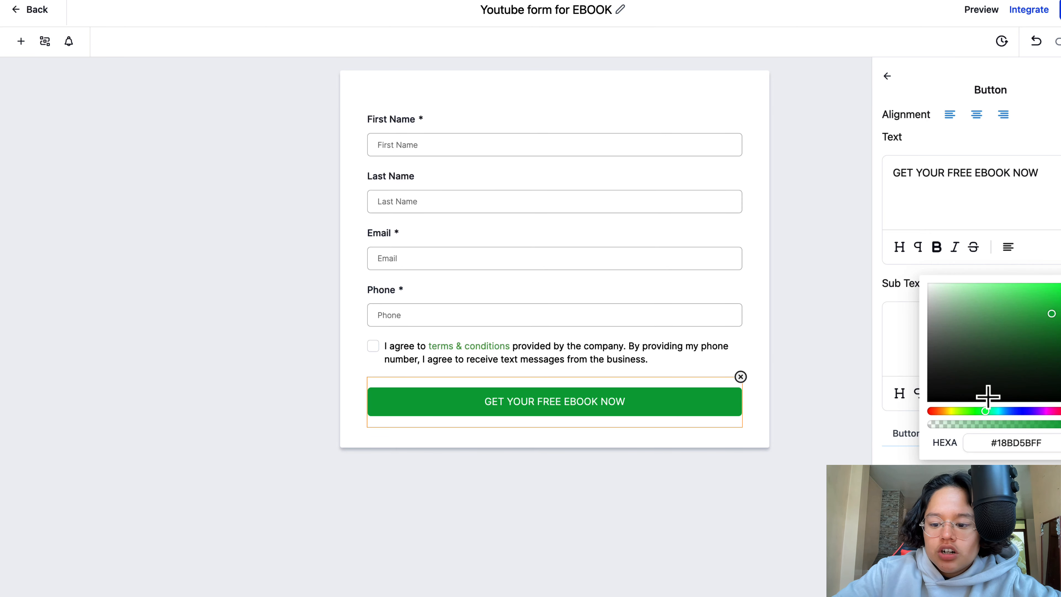
mouse_move(997, 412)
mouse_down()
mouse_move(1010, 414)
mouse_move(941, 415)
mouse_move(1008, 414)
mouse_move(989, 415)
mouse_move(985, 427)
mouse_up()
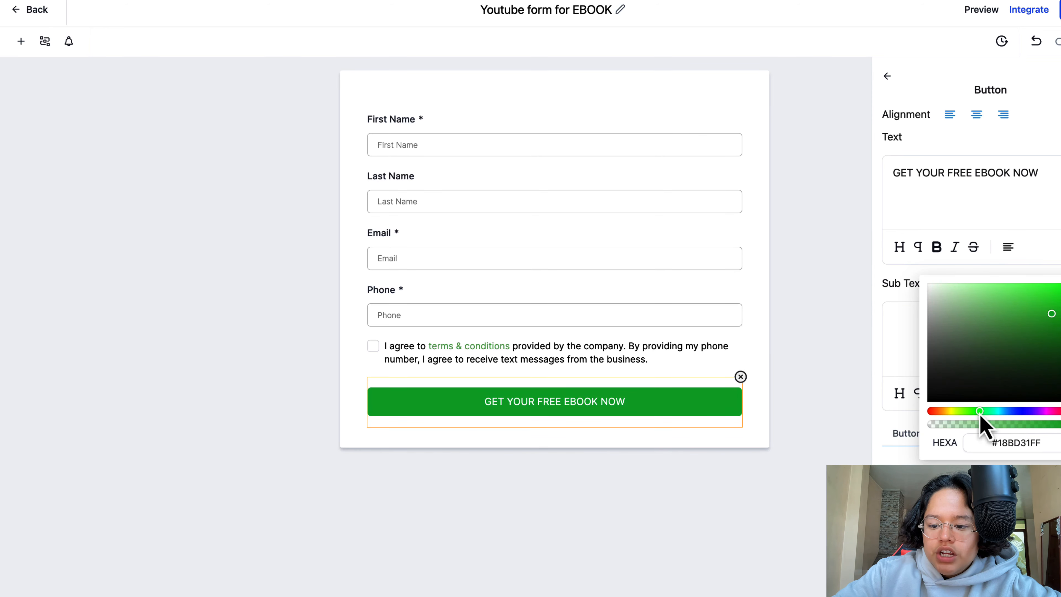
drag(1052, 307, 1044, 294)
click(868, 323)
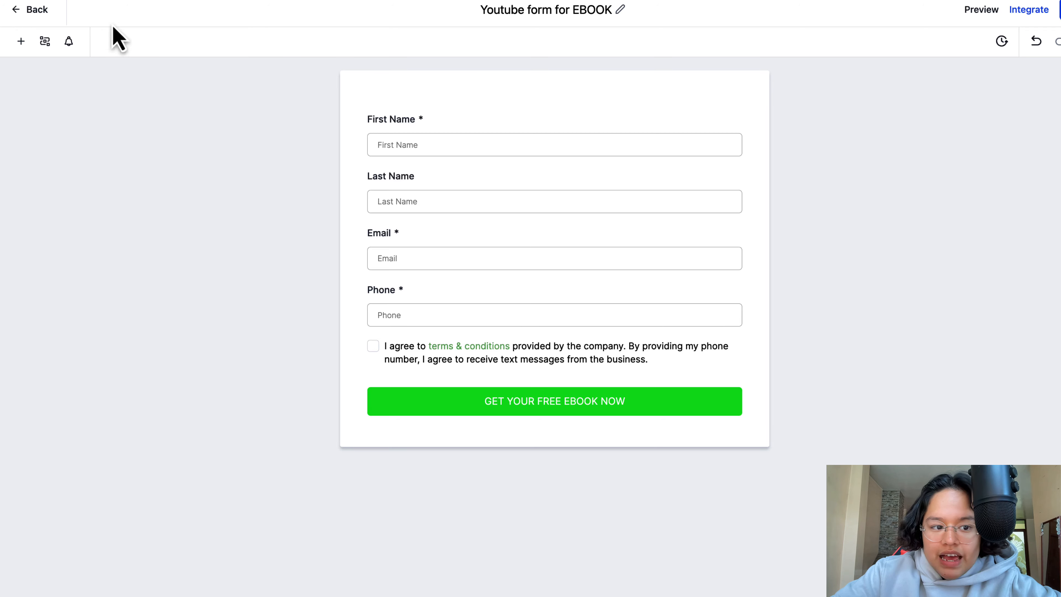
- Leave the form builder and open the order form page of the Limited Time Design Offer funnel for editing
click(37, 10)
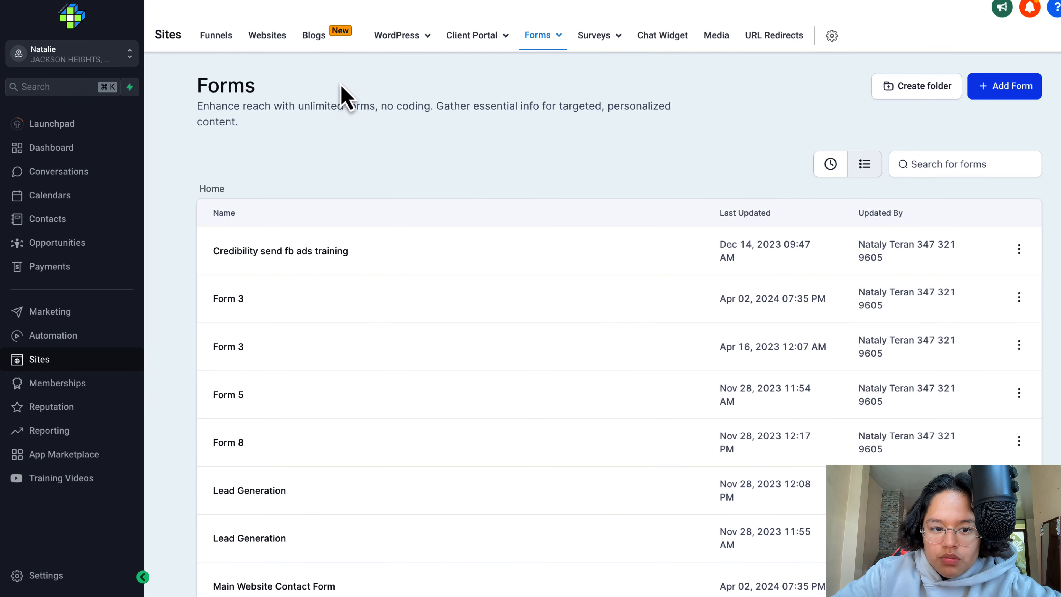
click(215, 38)
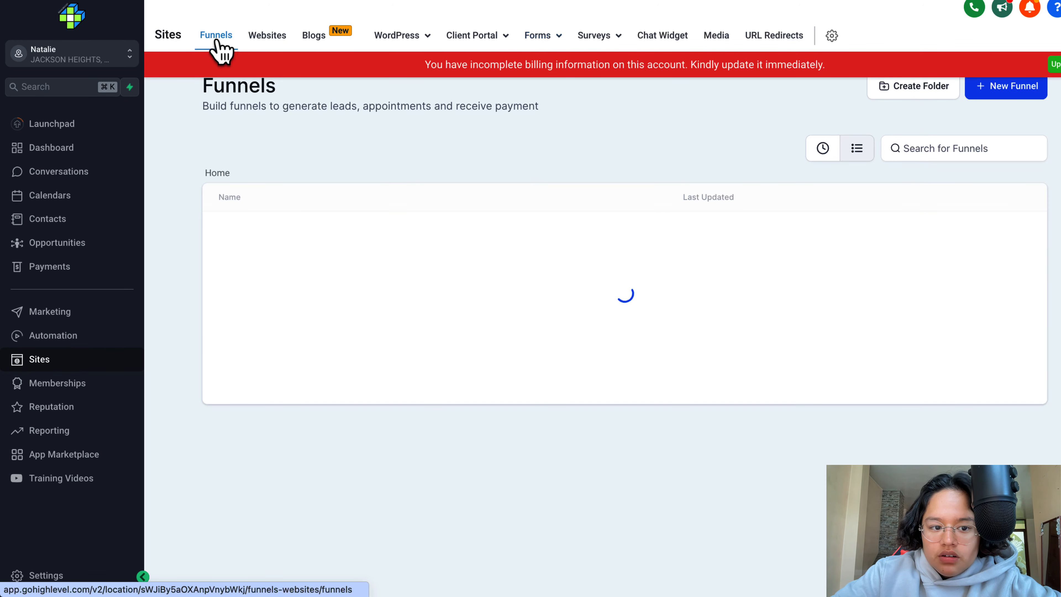
scroll(518, 268, down, 1)
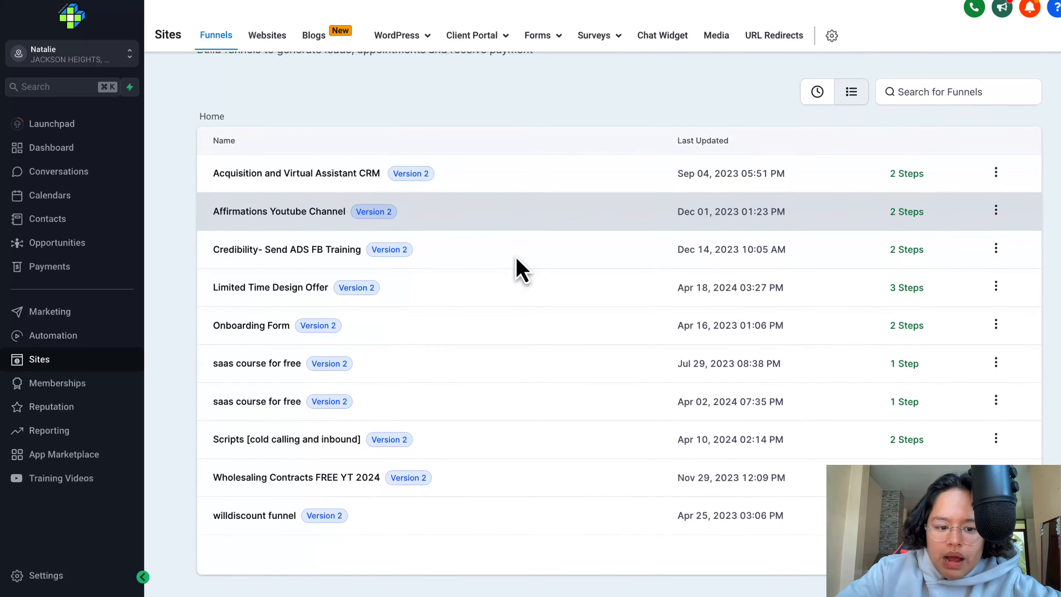
click(317, 290)
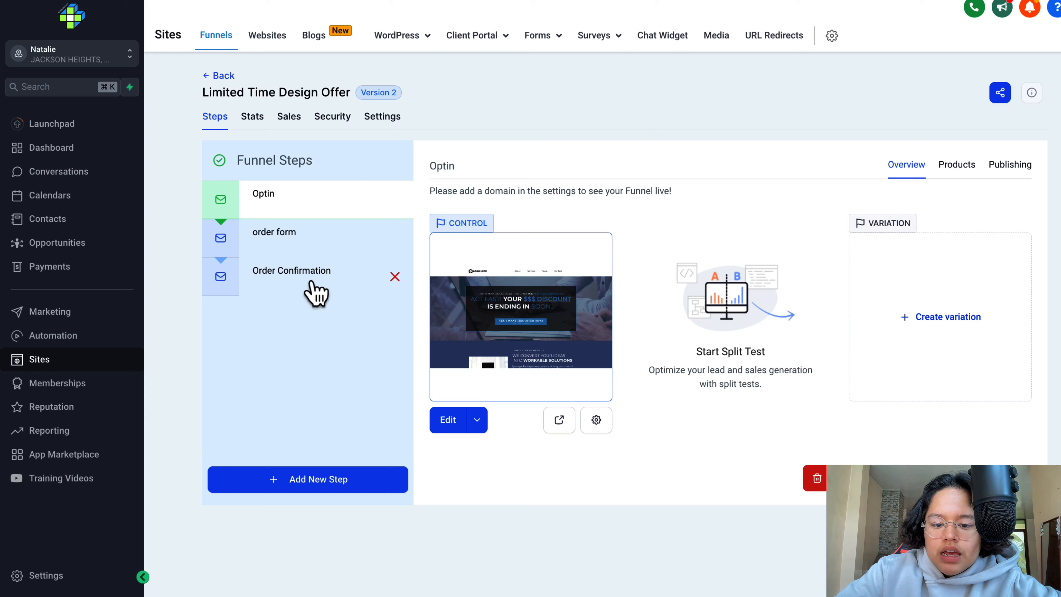
click(321, 240)
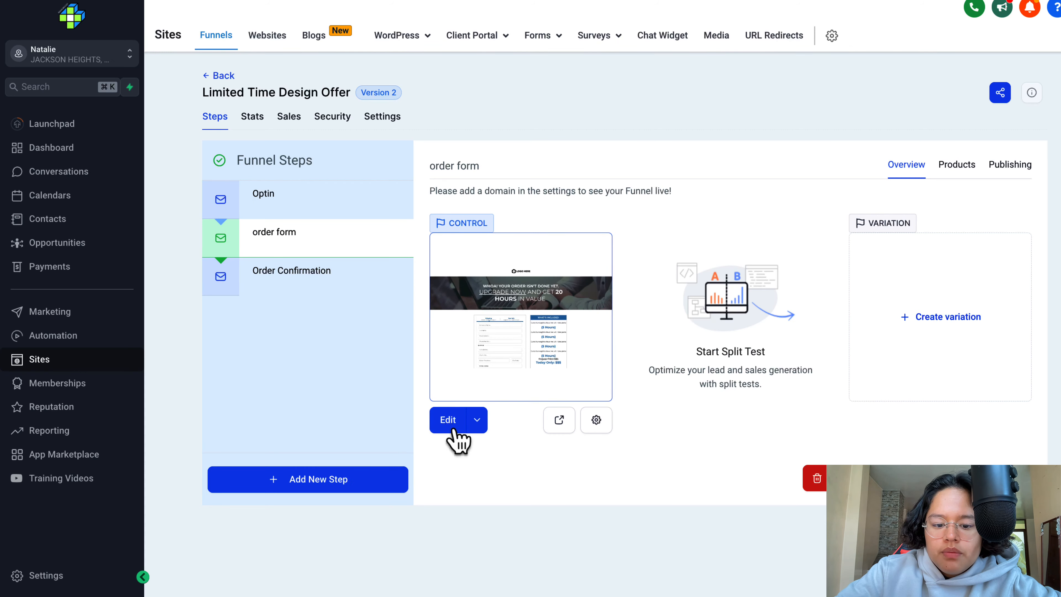
click(456, 427)
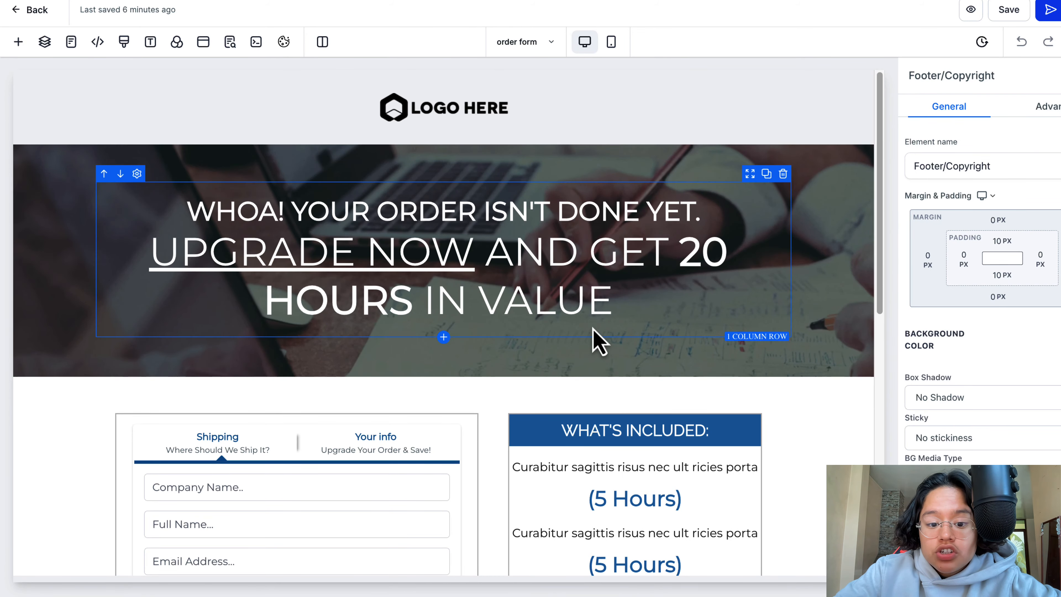
- Delete the two-step order element and the credit card logos image beside the "WHAT'S INCLUDED:" column
scroll(593, 334, down, 8)
scroll(593, 334, up, 5)
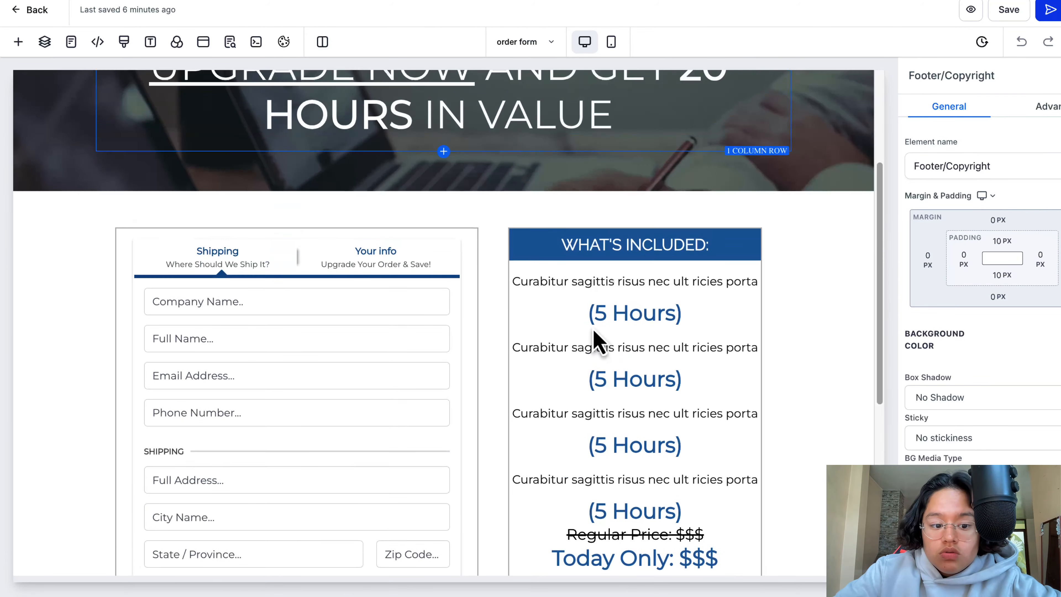
click(453, 307)
click(452, 232)
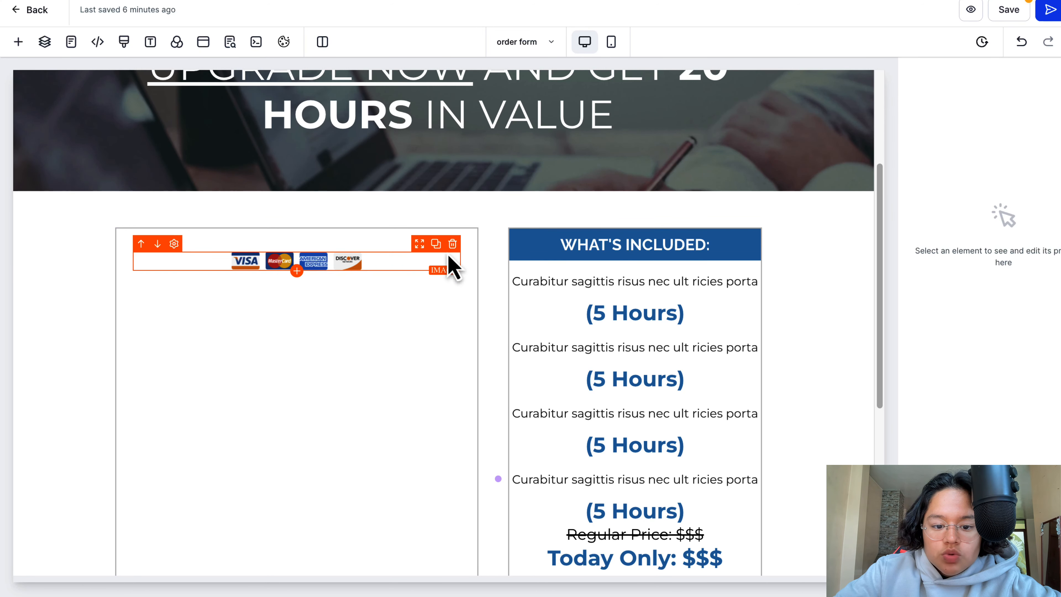
click(452, 244)
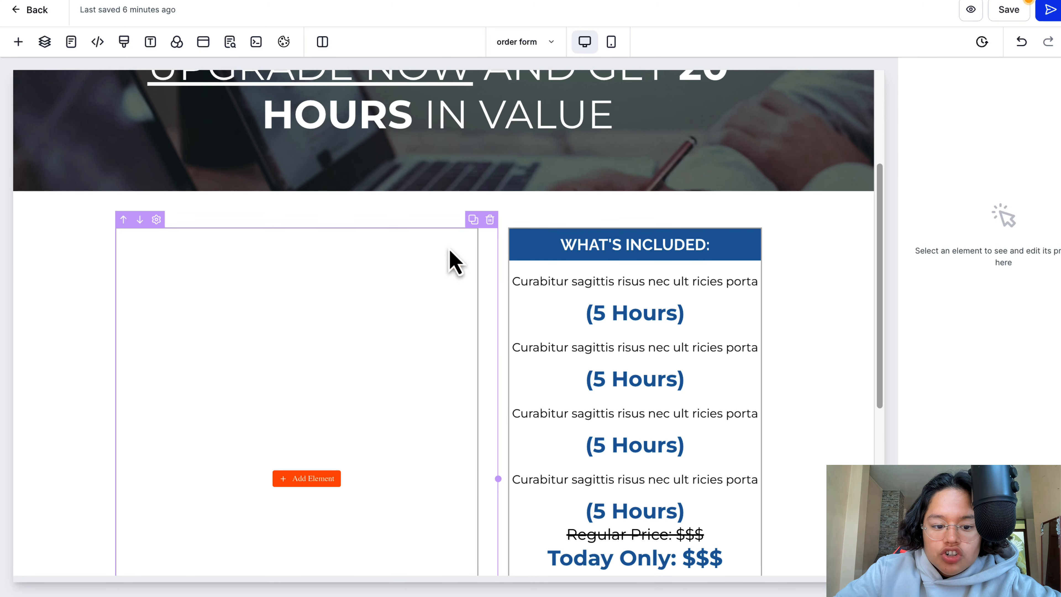
- Add a Form element to the emptied column and assign it the "Youtube form for EBOOK" form
click(333, 480)
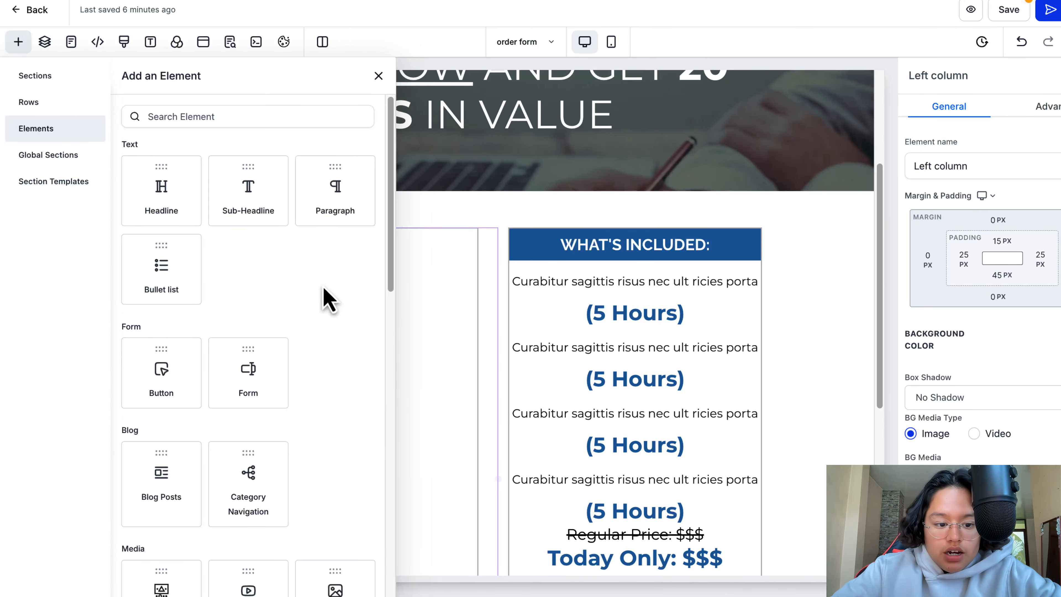
click(262, 119)
text(form)
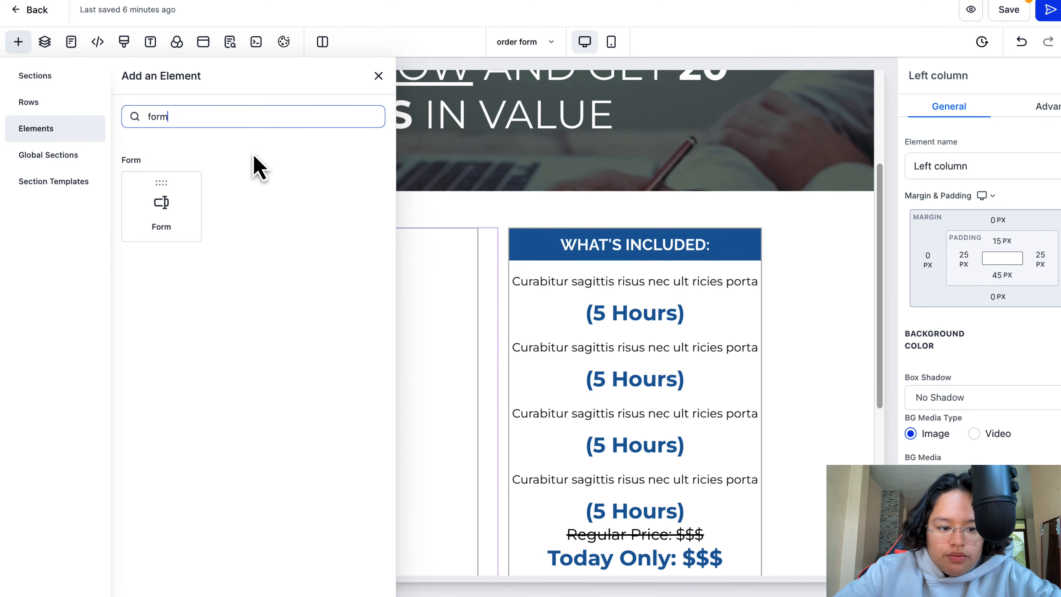
click(177, 197)
click(581, 245)
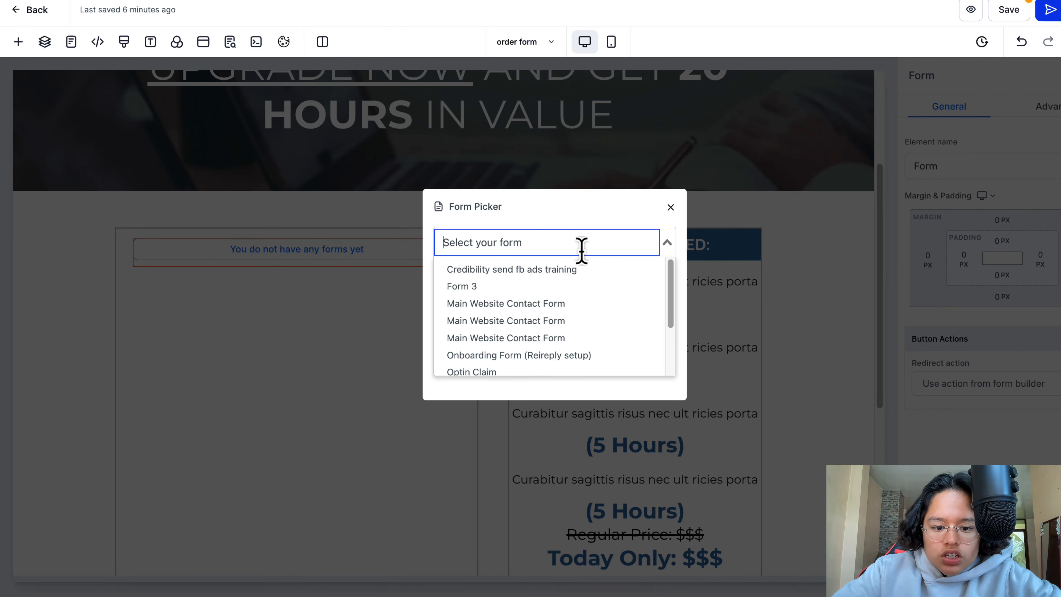
scroll(580, 280, down, 3)
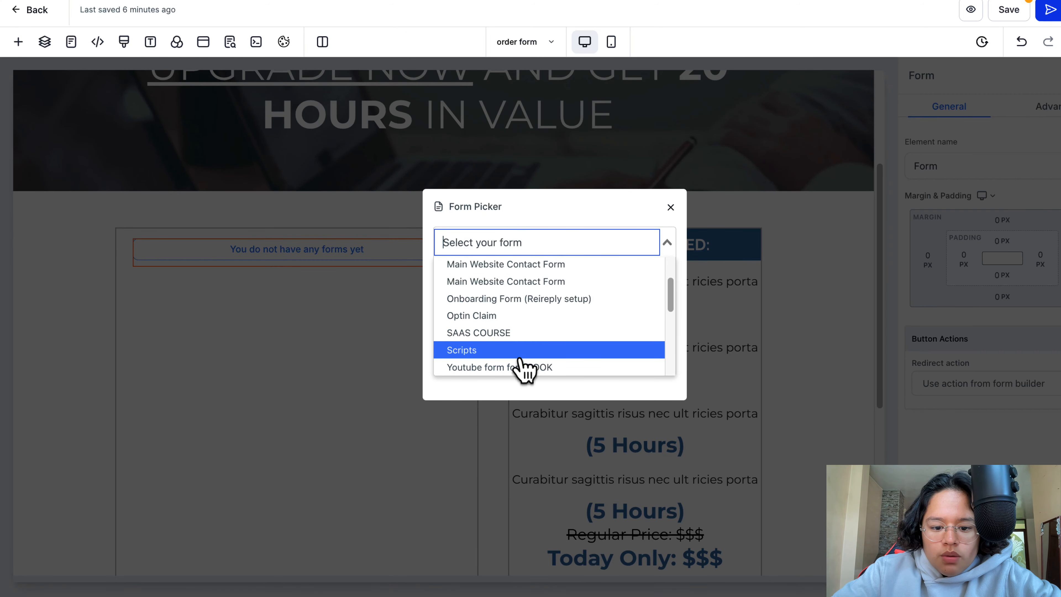
click(522, 367)
scroll(390, 434, down, 1)
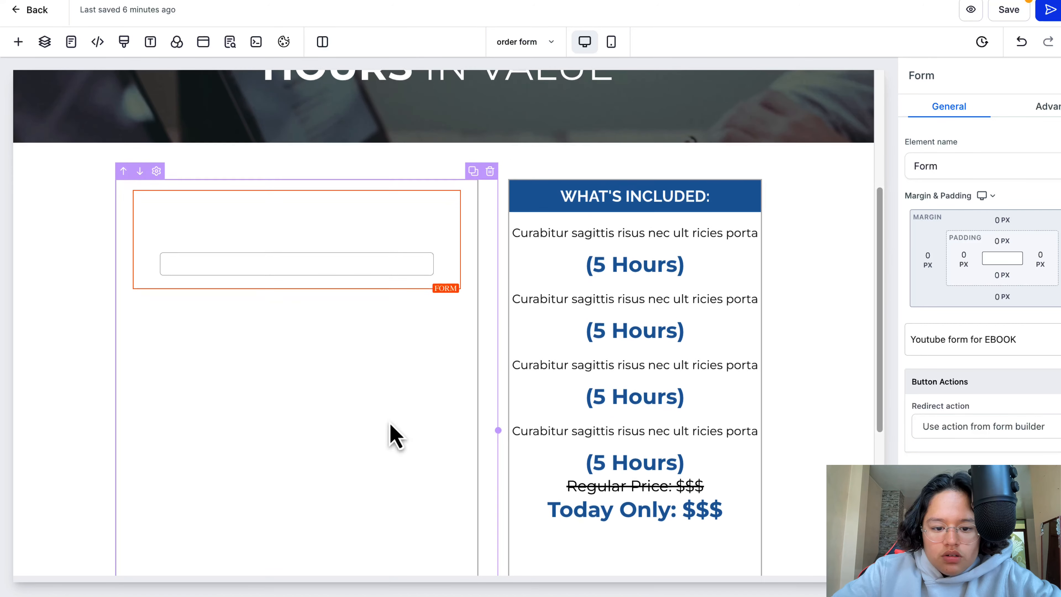
scroll(355, 452, down, 2)
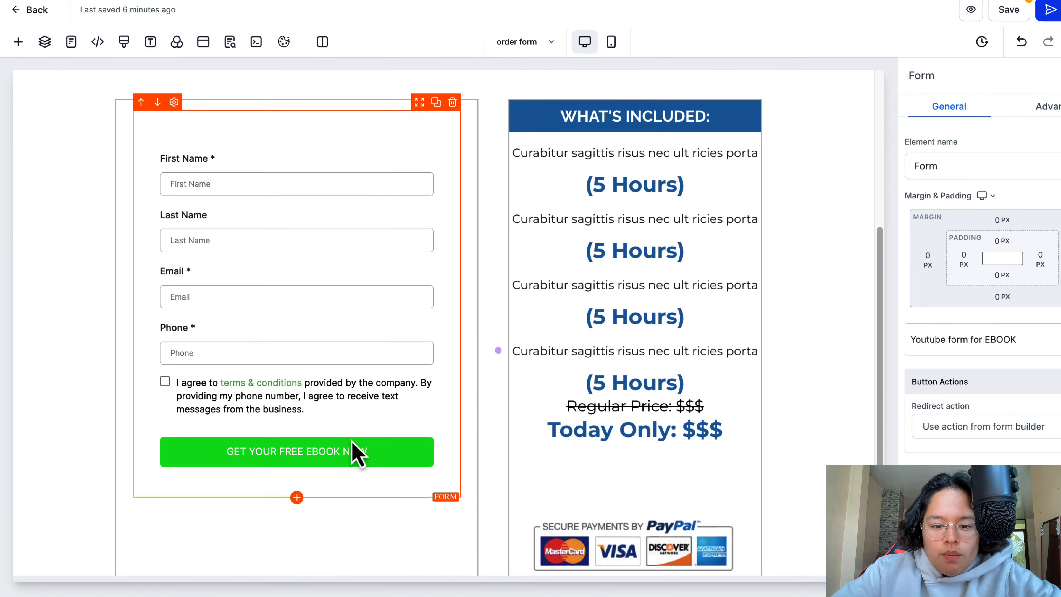
scroll(355, 451, up, 4)
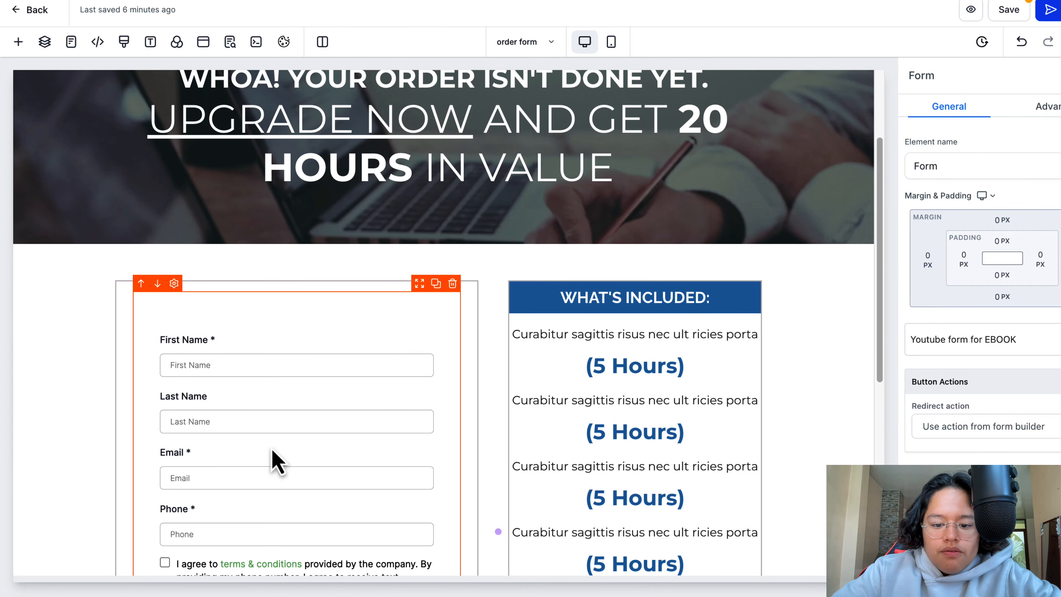
scroll(391, 440, down, 6)
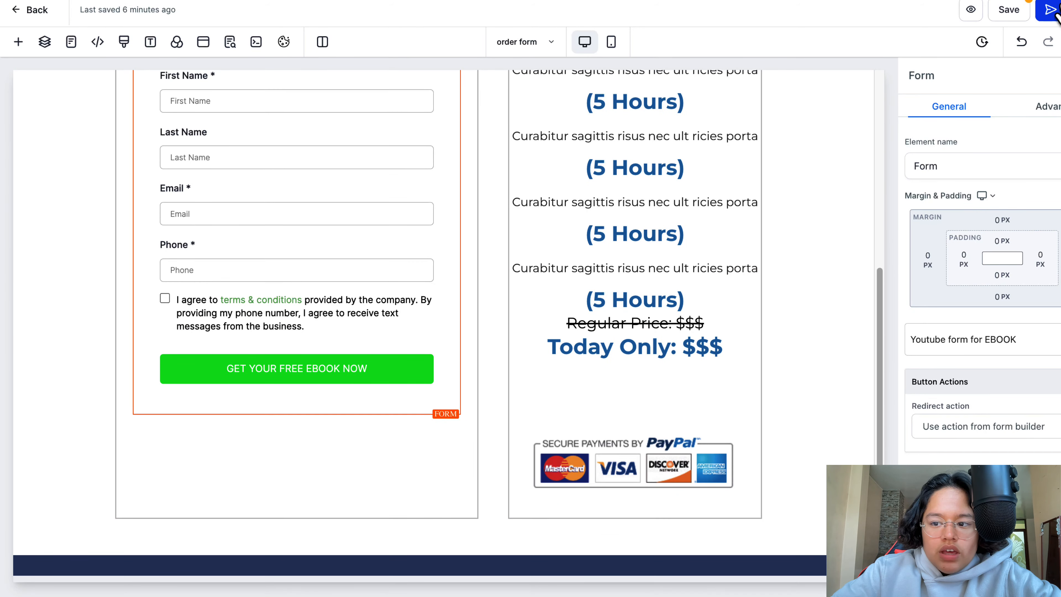
- Start publishing the order form page and check the domain choices
click(1051, 11)
click(636, 319)
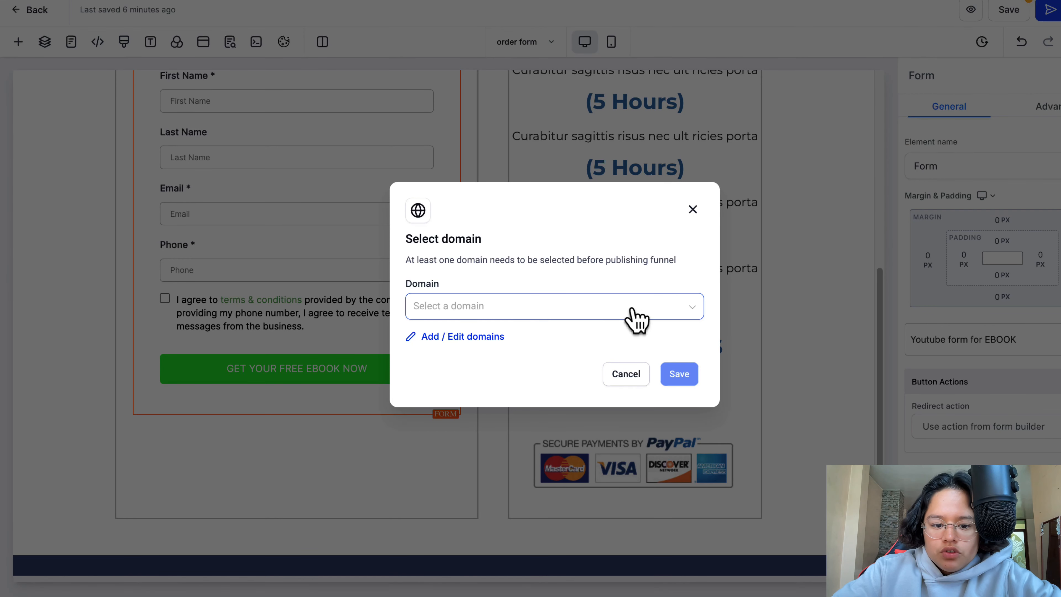
click(640, 268)
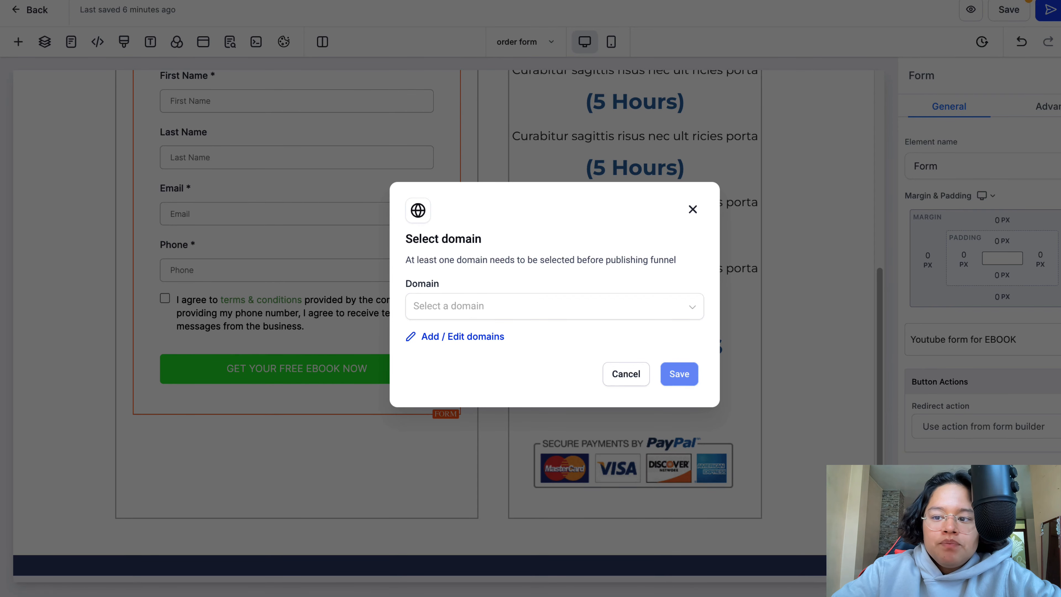
- Look up cloudflare.com in a new browser tab
key(super+t)
text(cli)
key(BackSpace)
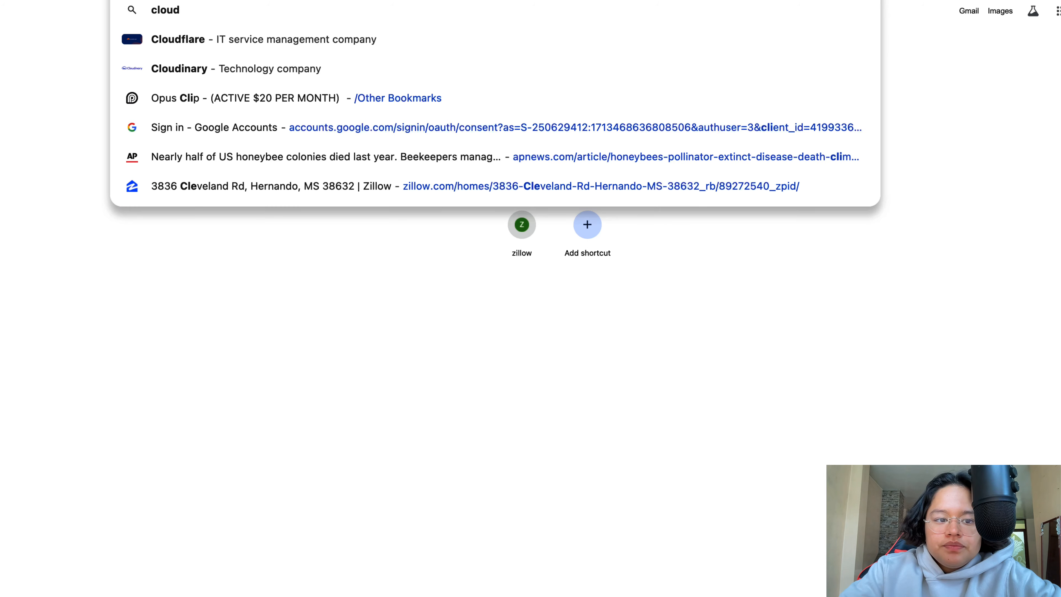
text(oudflare.com)
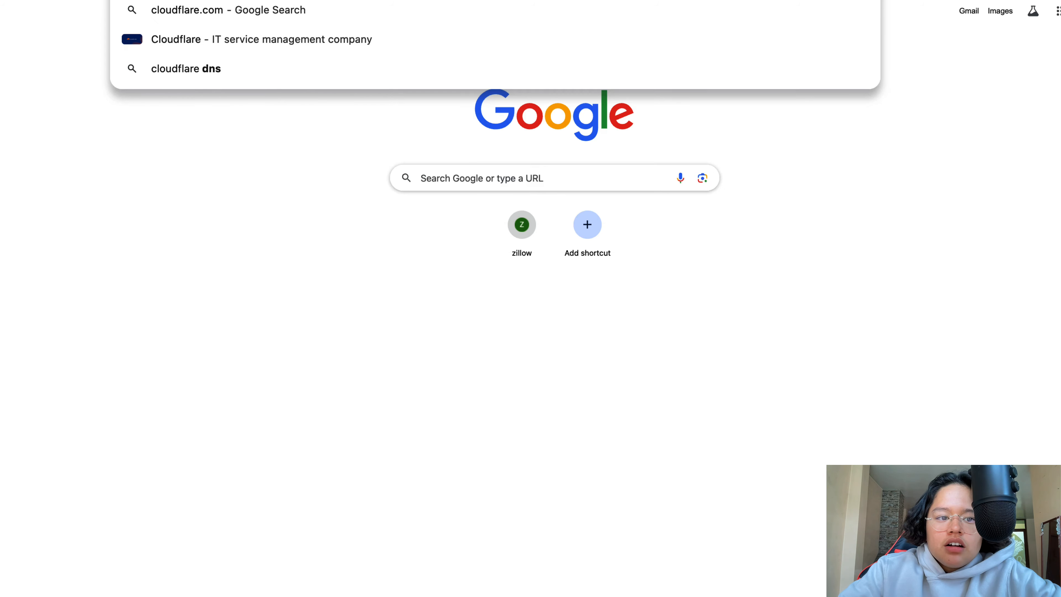
key(Return)
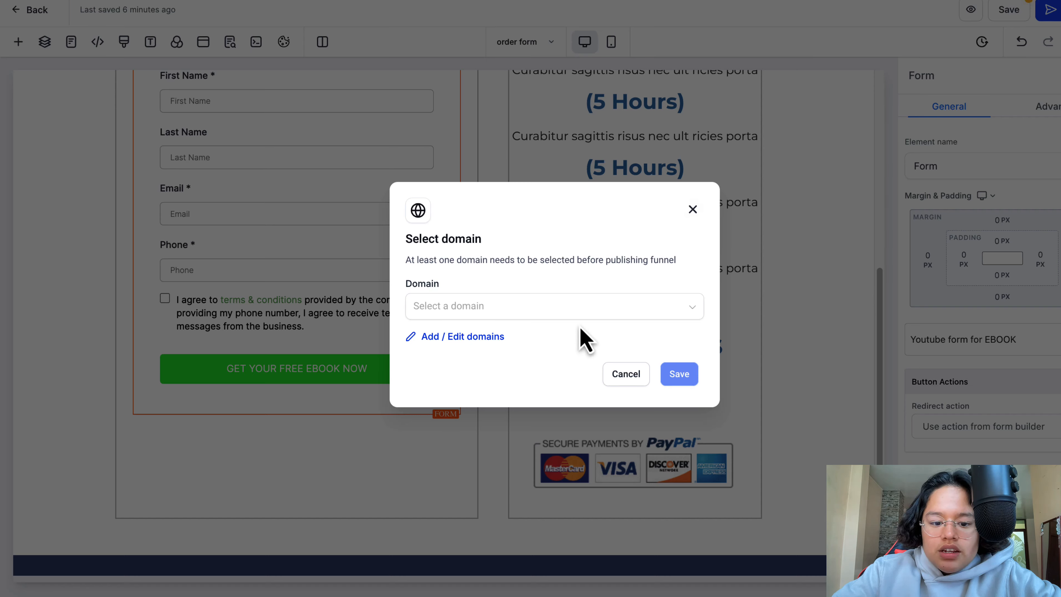
- Return to the funnel's domain selection, bring it up a second time from publishing, and cancel without choosing a domain
click(581, 314)
click(692, 209)
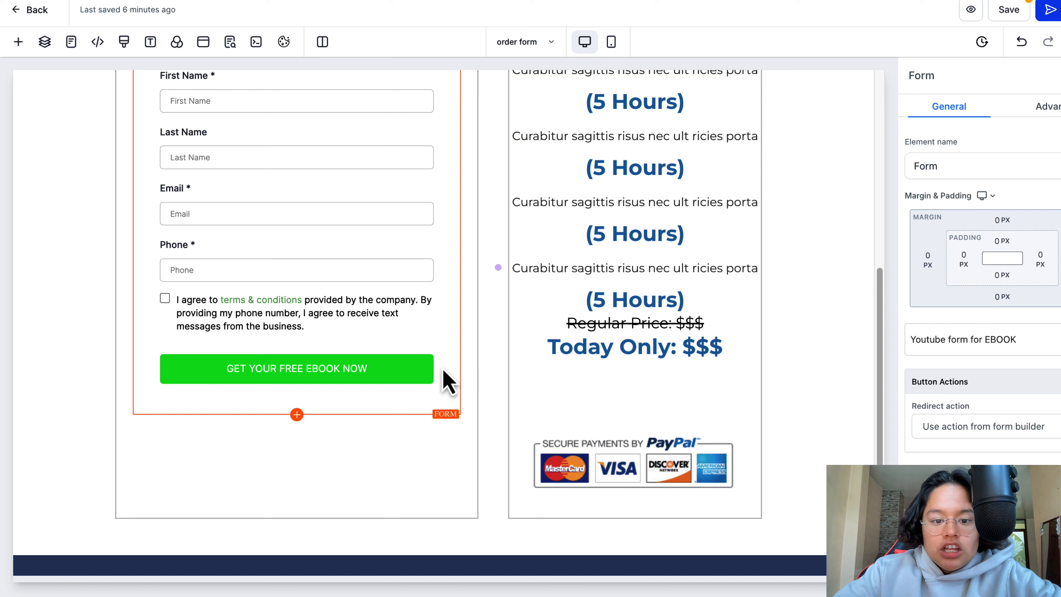
scroll(279, 450, up, 3)
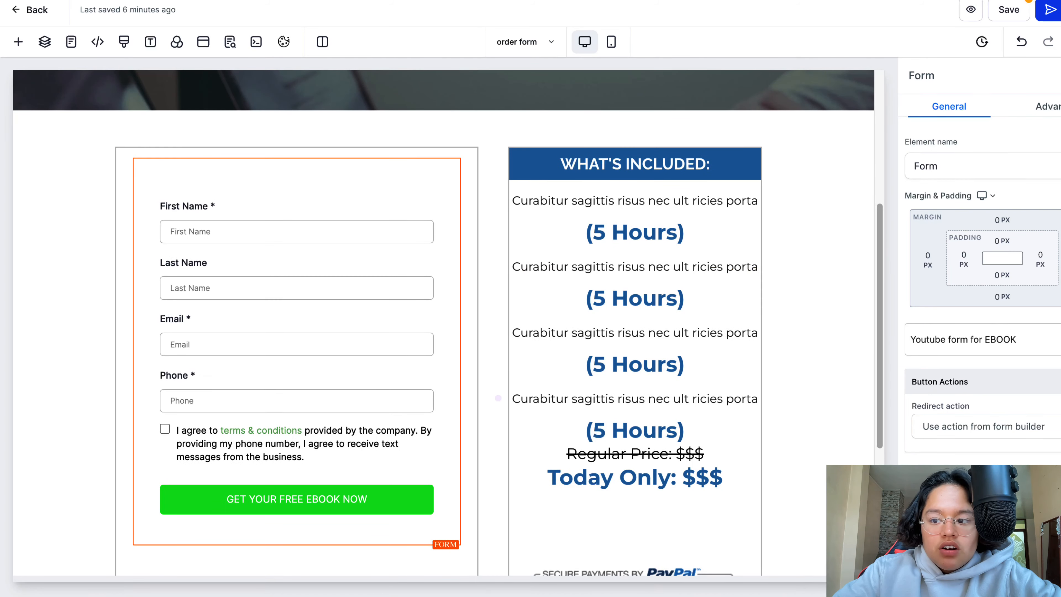
click(1049, 9)
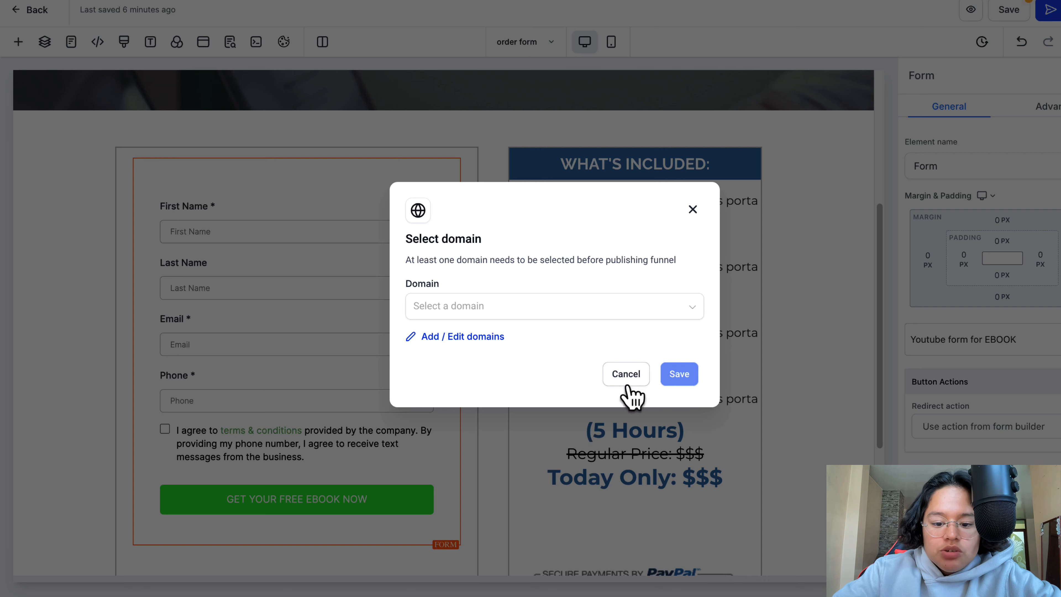
click(625, 373)
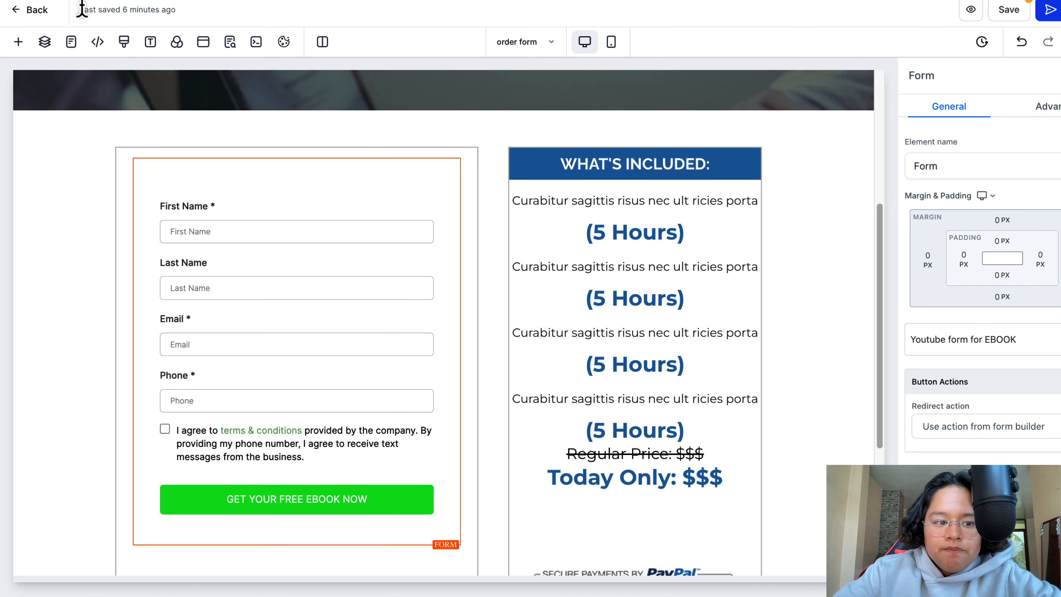
- Leave the page editor for the automation workflow list, check the Youtube Funnels folder, and return to the list's home level
click(37, 9)
click(623, 159)
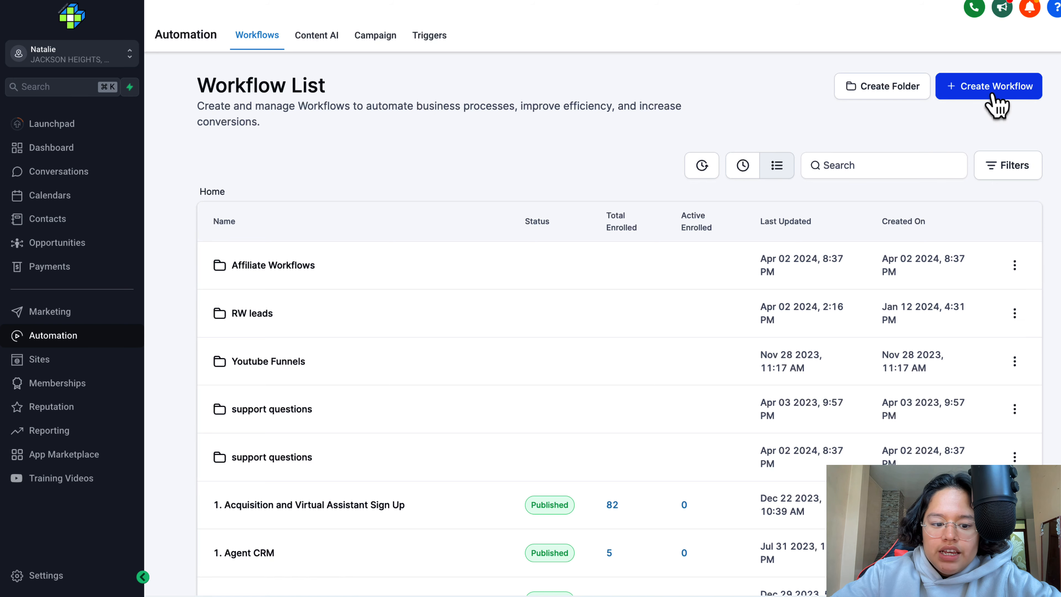
drag(306, 362, 232, 369)
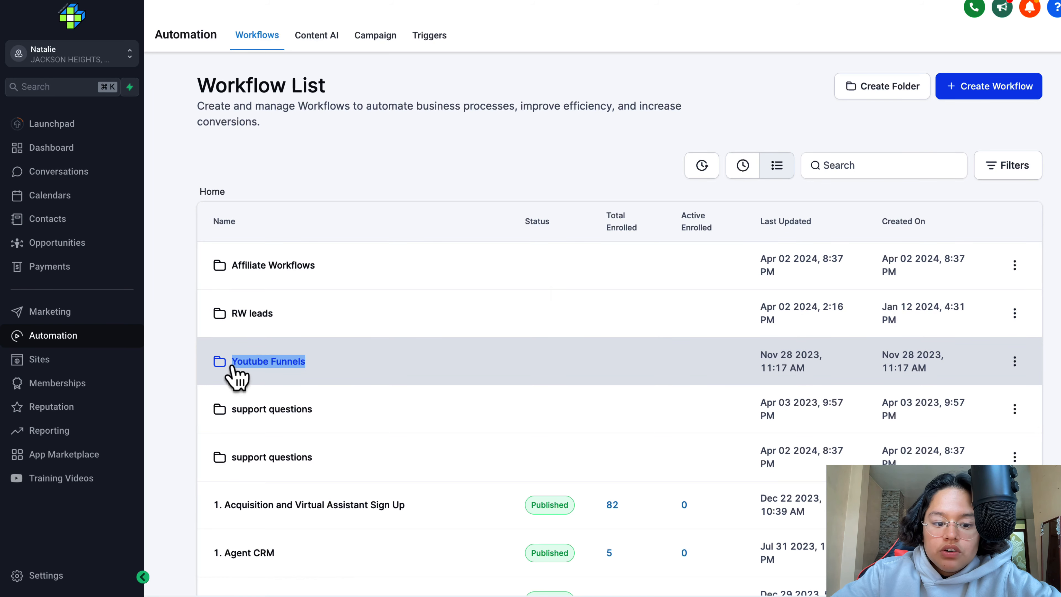
click(232, 367)
click(220, 195)
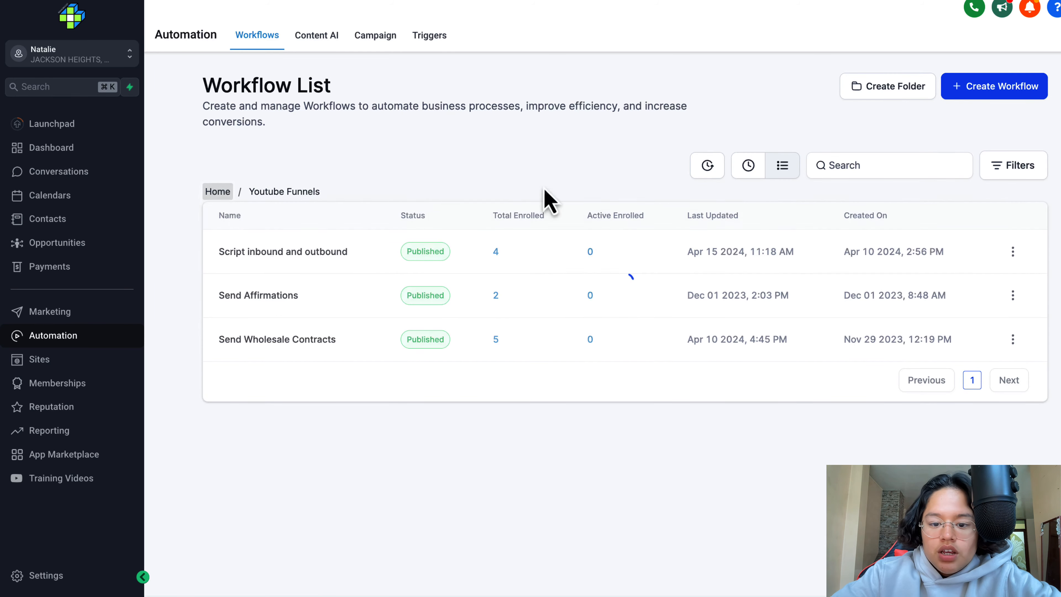
- Start a new automation workflow from scratch and clear its default name
click(1011, 93)
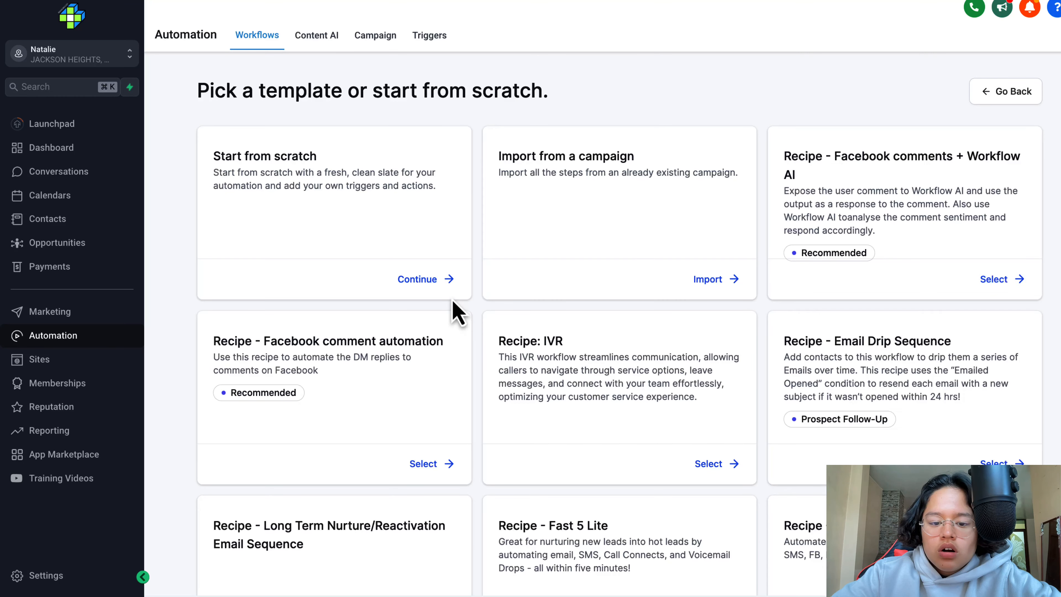
click(440, 278)
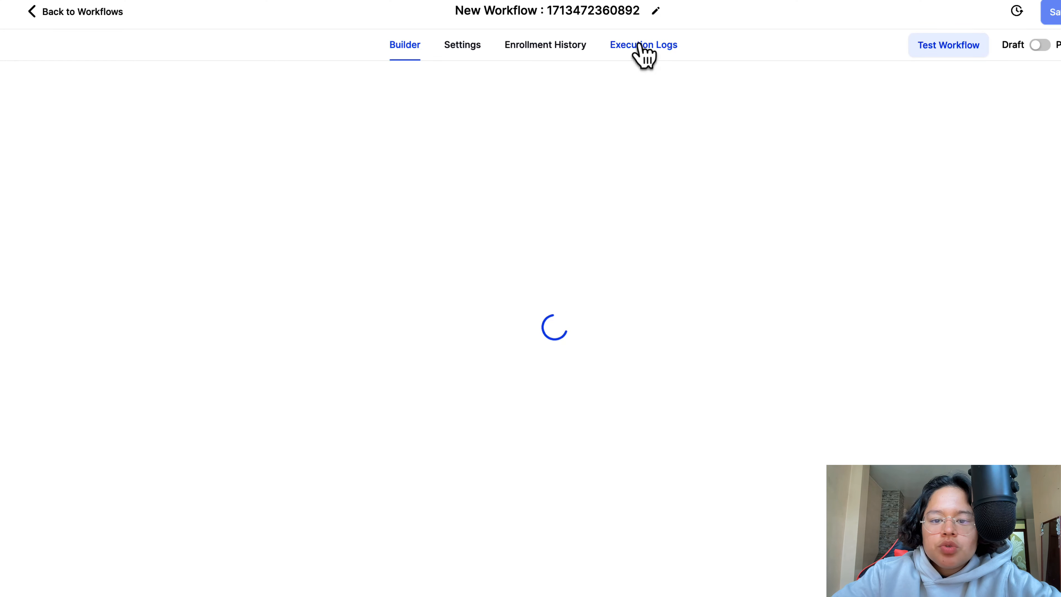
click(634, 17)
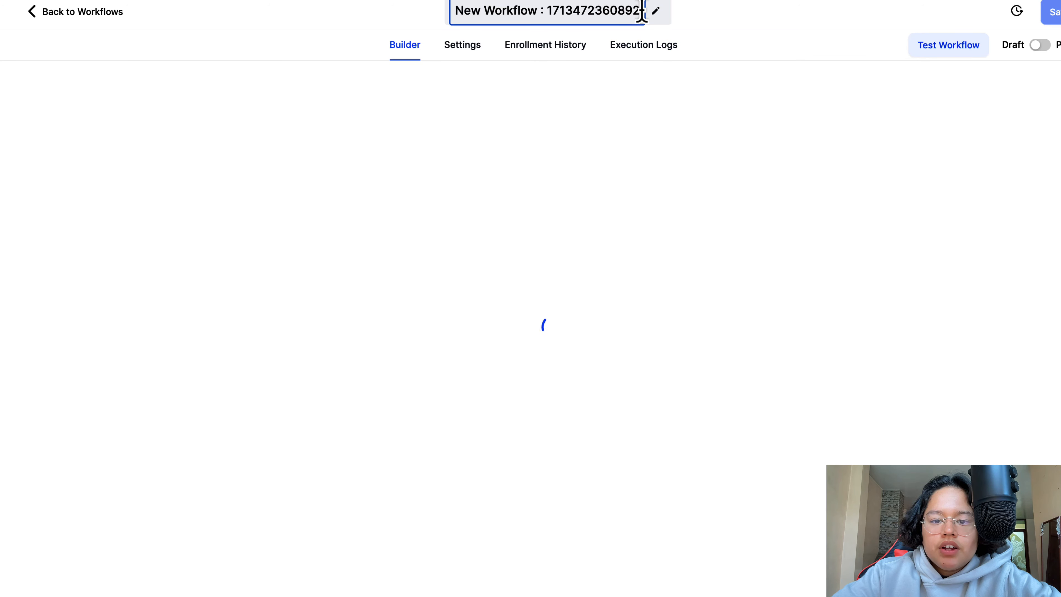
drag(641, 12, 445, 18)
key(BackSpace)
text(Funnel)
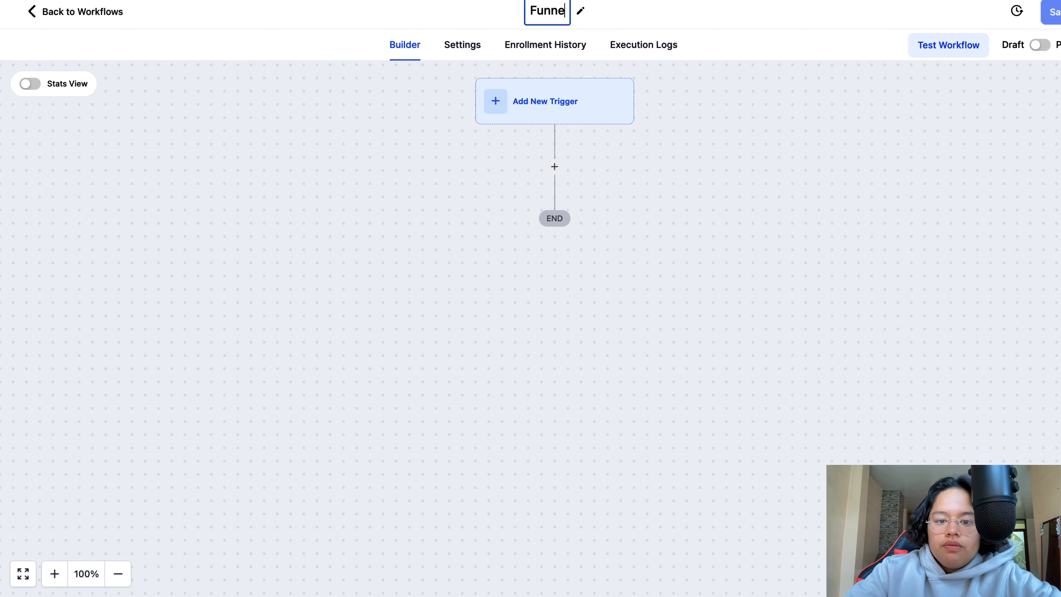
key(BackSpace)
key(BackSpace)
key(BackSpace)
key(BackSpace)
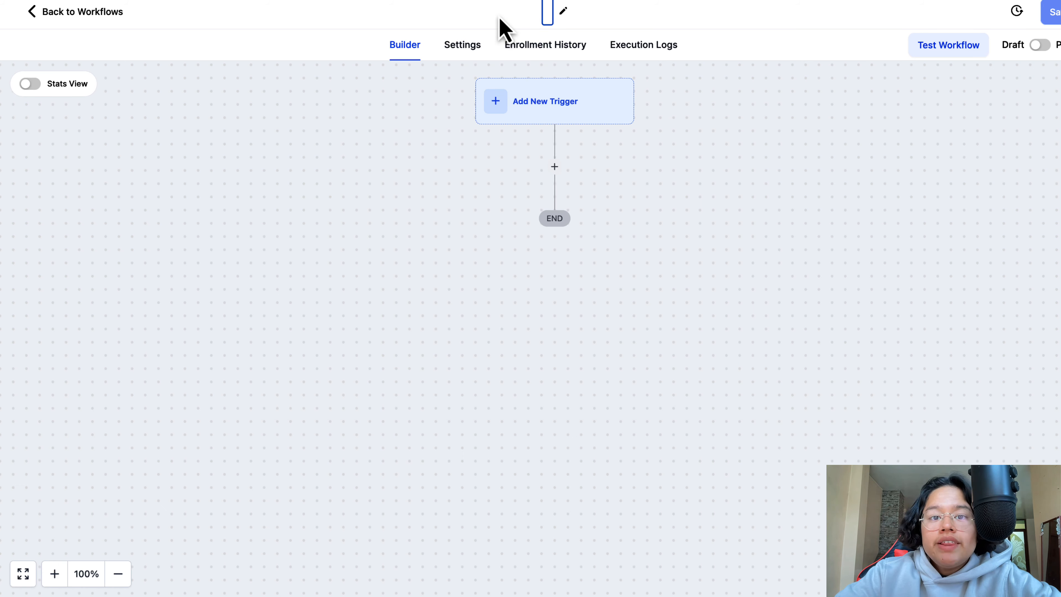
- Name the workflow "youtube EBOOK FORM FILLED OUT"
click(545, 13)
text(yout)
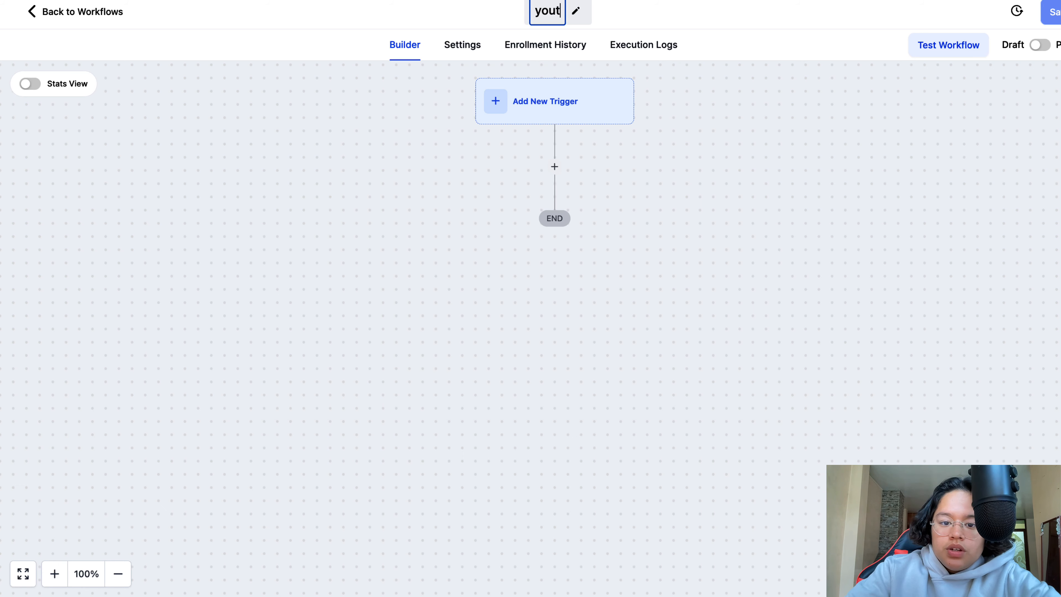
text(ube EBOOK)
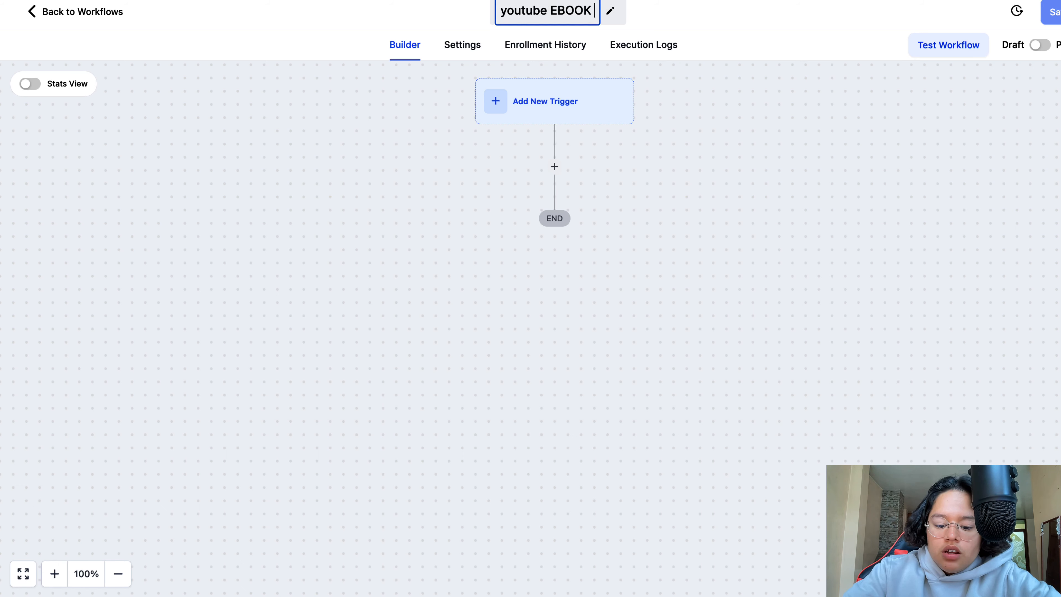
text( FORM FILLED OUT)
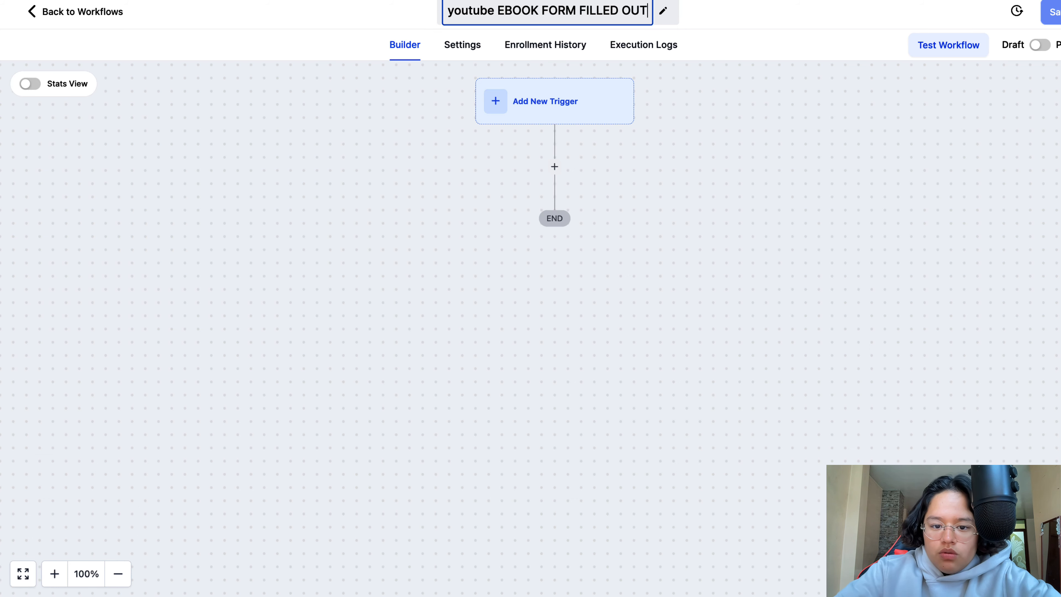
- Add a Form Submitted trigger to the workflow and give it a "Form is" filter
click(571, 103)
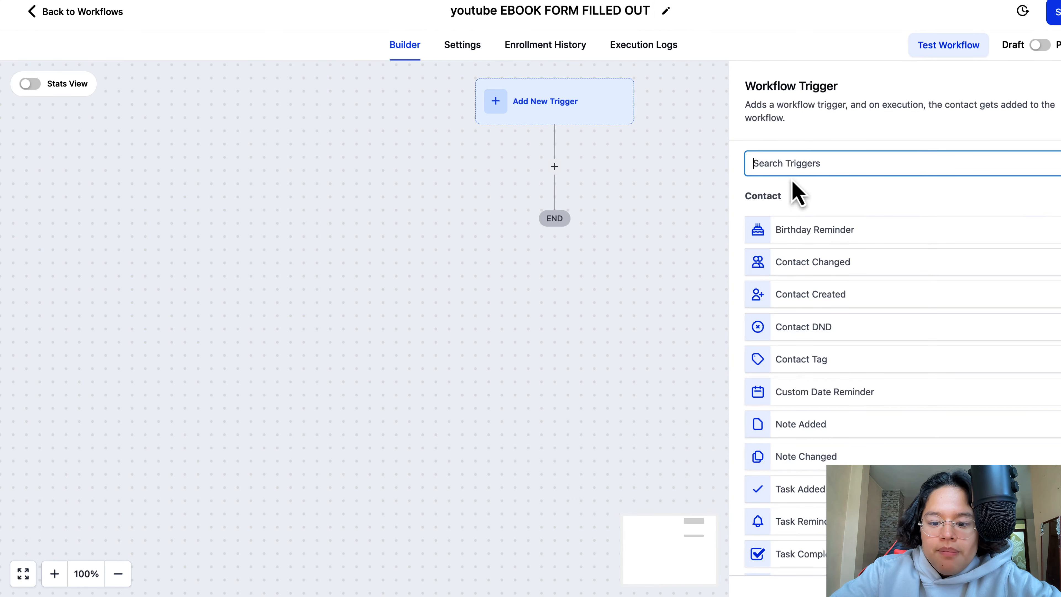
text(form)
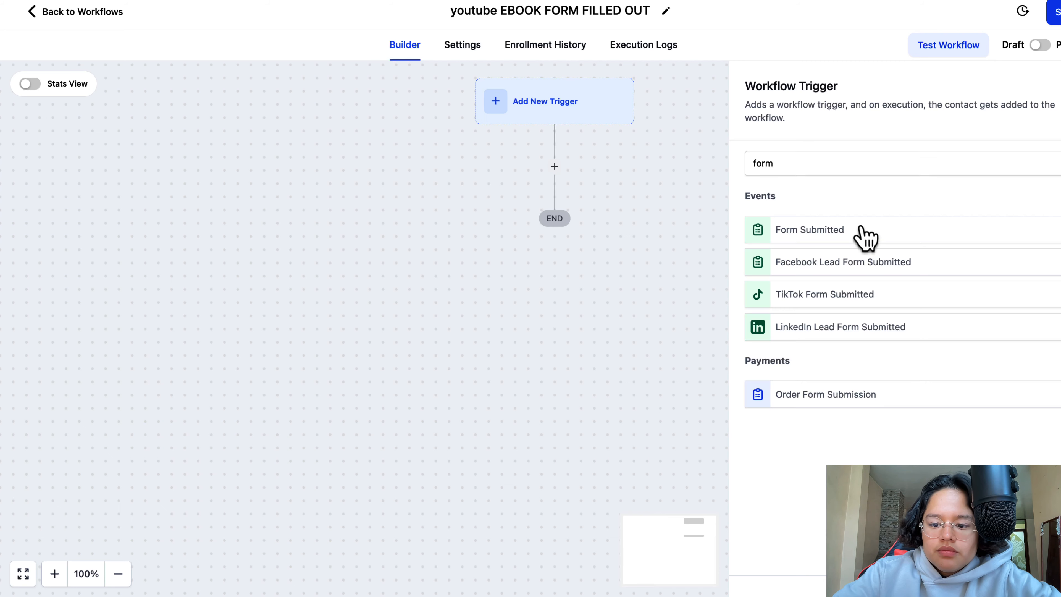
click(862, 236)
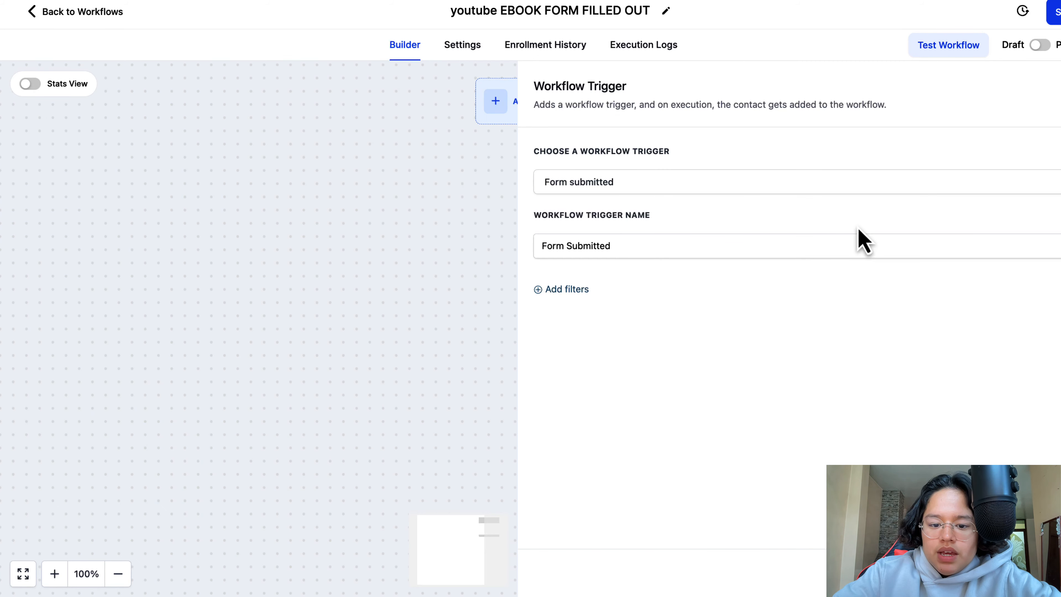
click(570, 293)
click(591, 311)
click(616, 397)
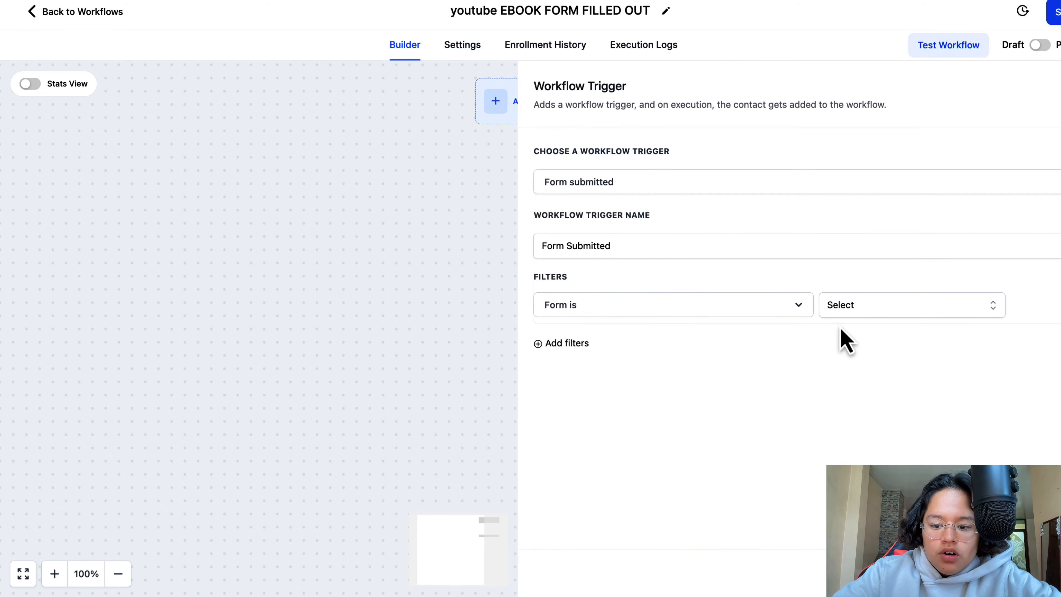
- Set the trigger's form filter to "Youtube form for EBOOK", save the trigger, and check its saved settings
click(864, 312)
scroll(875, 367, down, 2)
scroll(875, 367, up, 2)
click(874, 365)
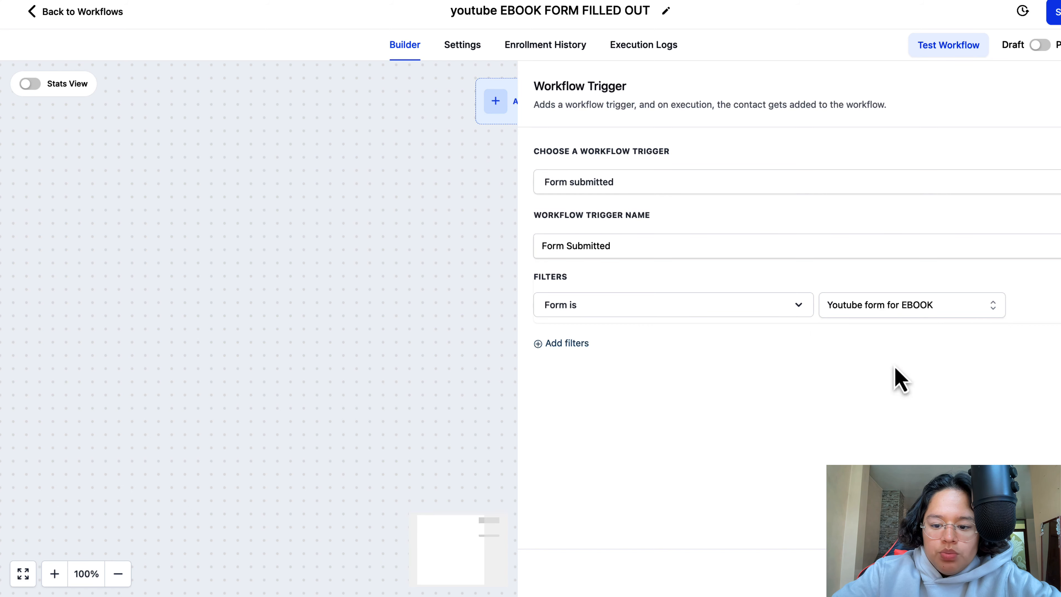
click(1055, 573)
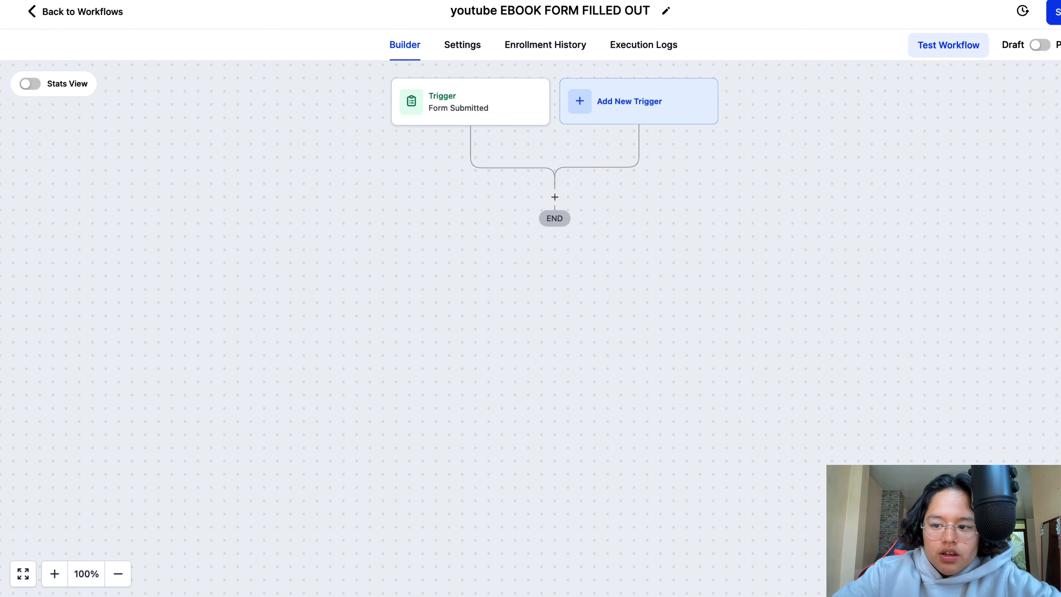
click(458, 107)
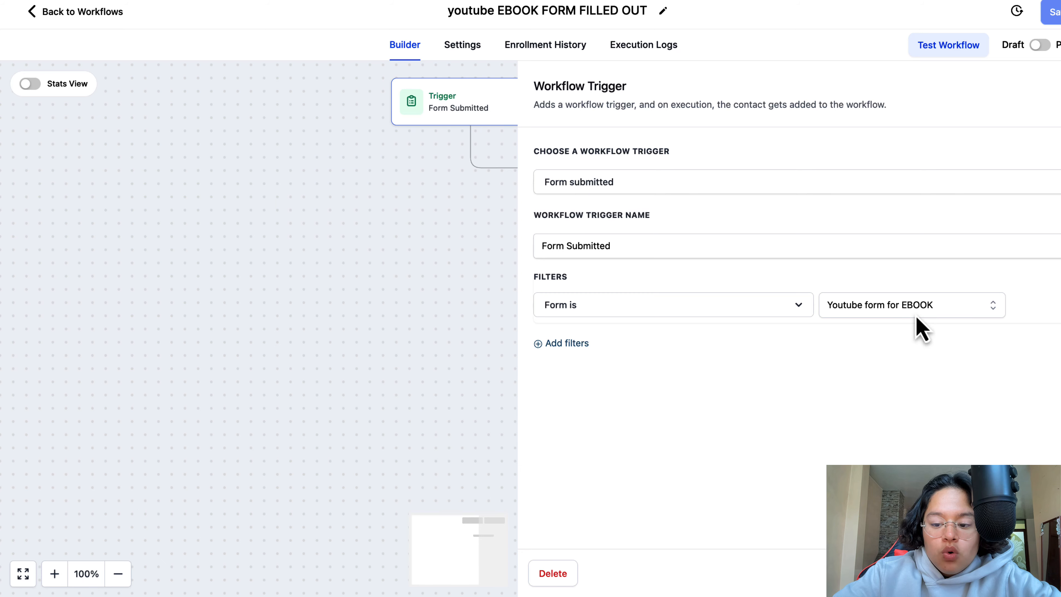
click(608, 219)
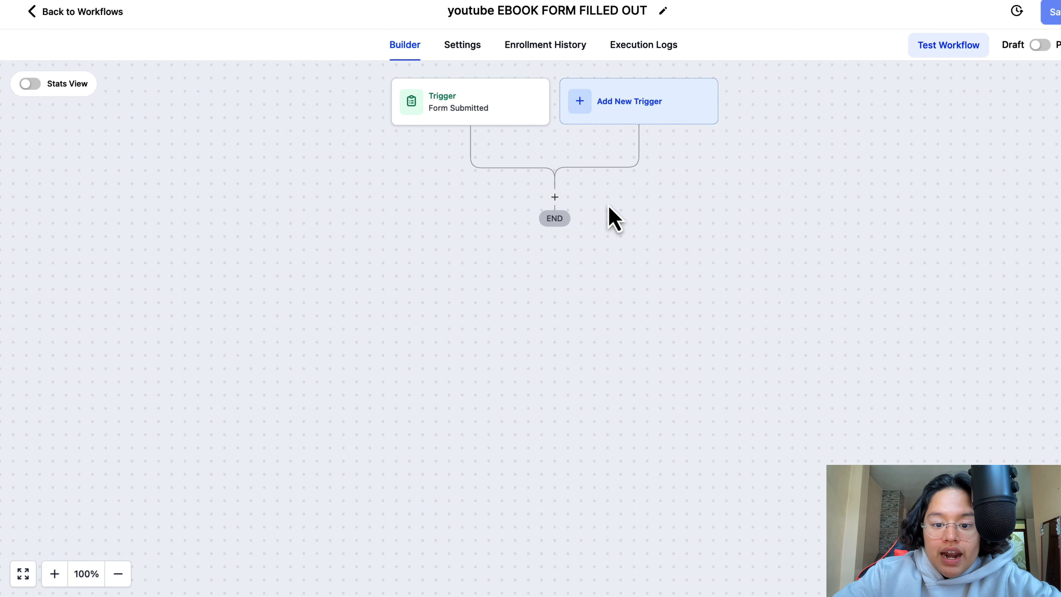
click(556, 200)
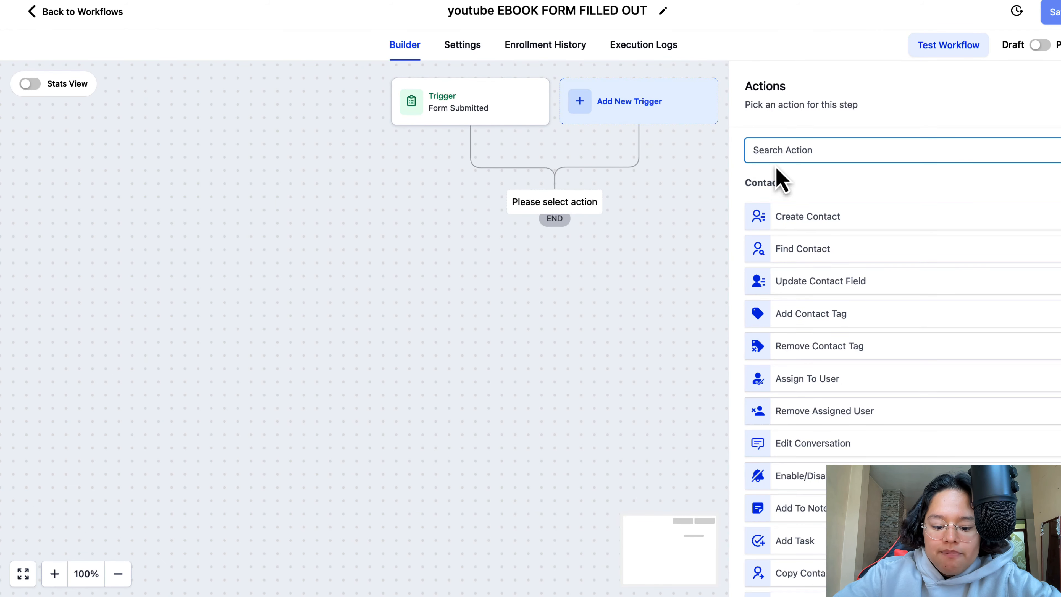
text(sms)
click(847, 205)
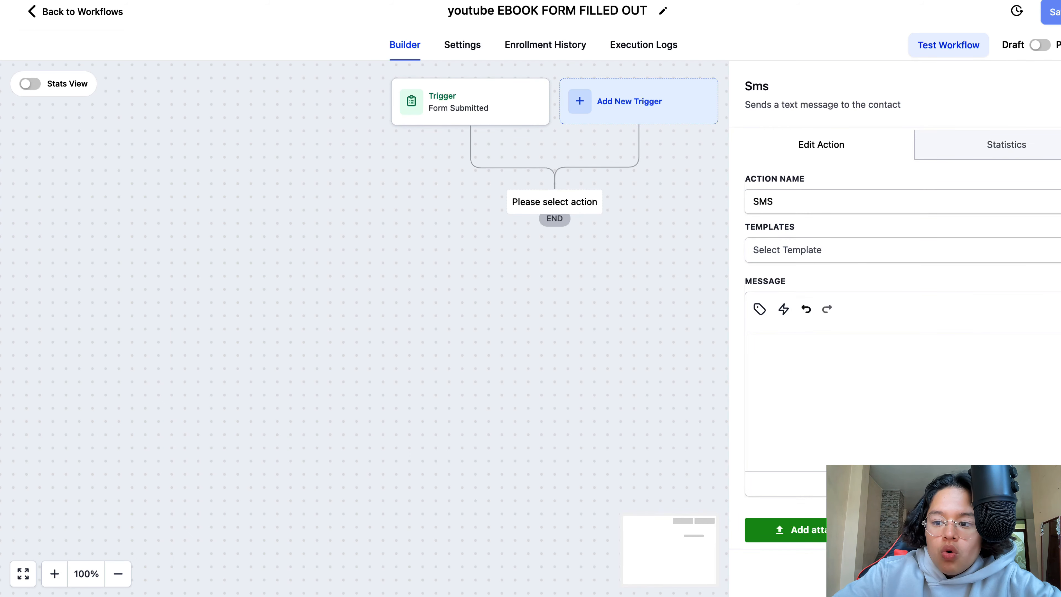
key(Escape)
- Add a Send Email action after the Form Submitted trigger
click(560, 202)
text(emau)
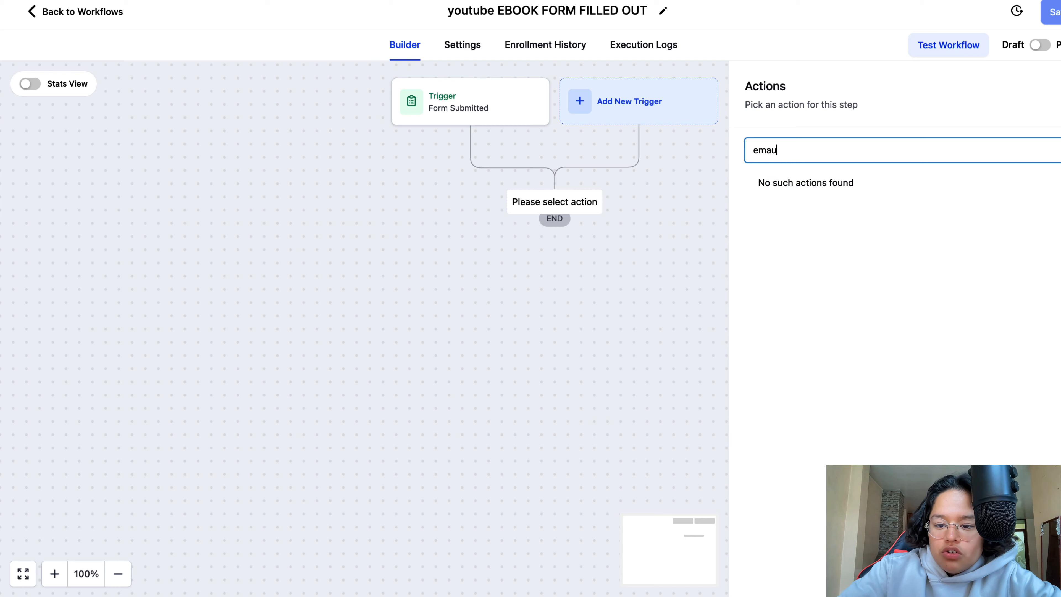
key(BackSpace)
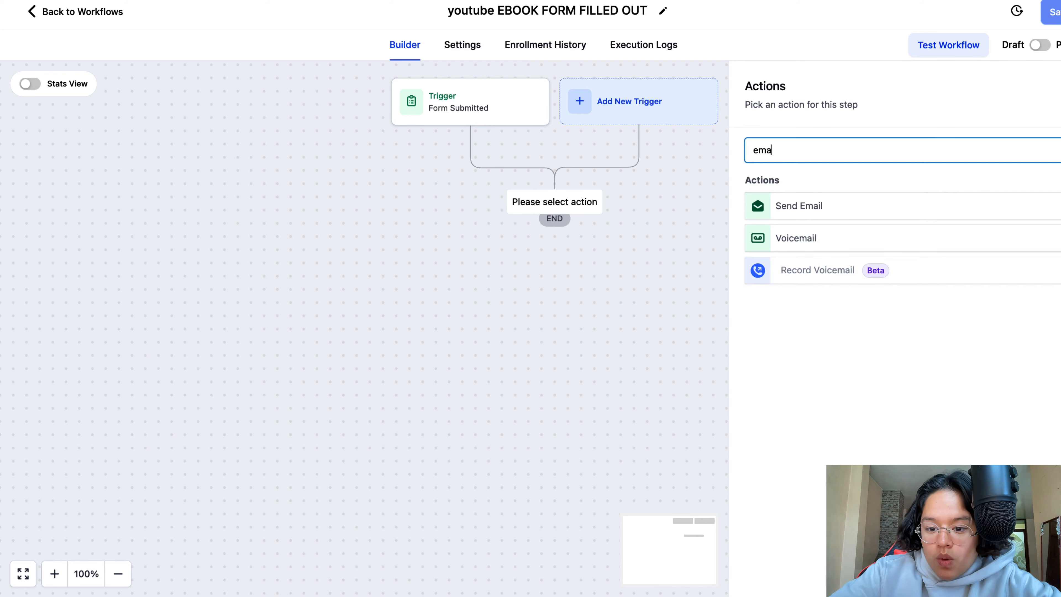
click(801, 205)
- Fill in the email's sender name and sender address, and set the subject to "HERE IS YOUR FREE EBOOK - THANK YOU"
click(785, 253)
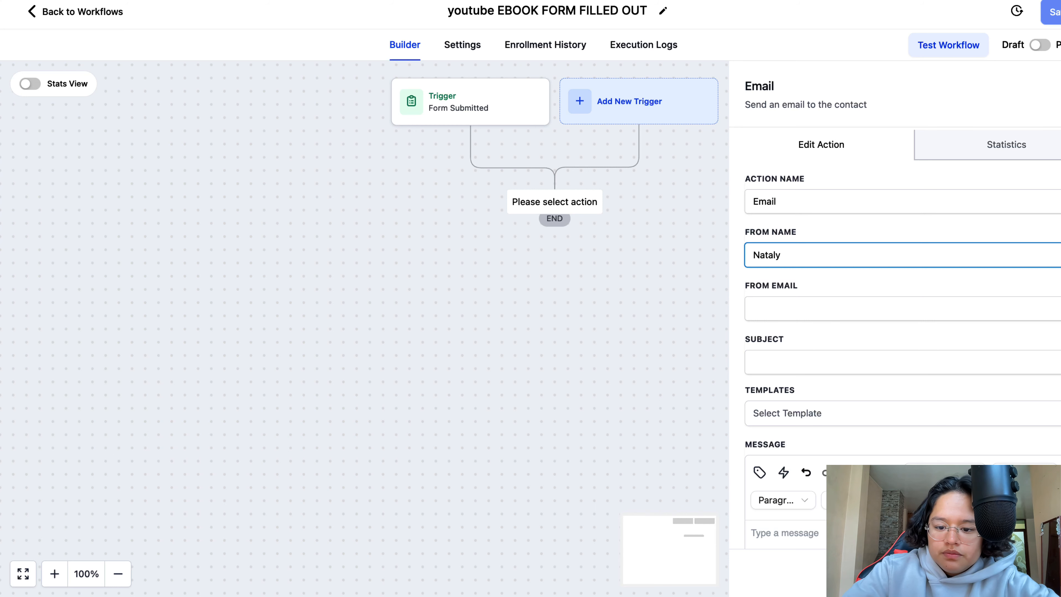
click(799, 307)
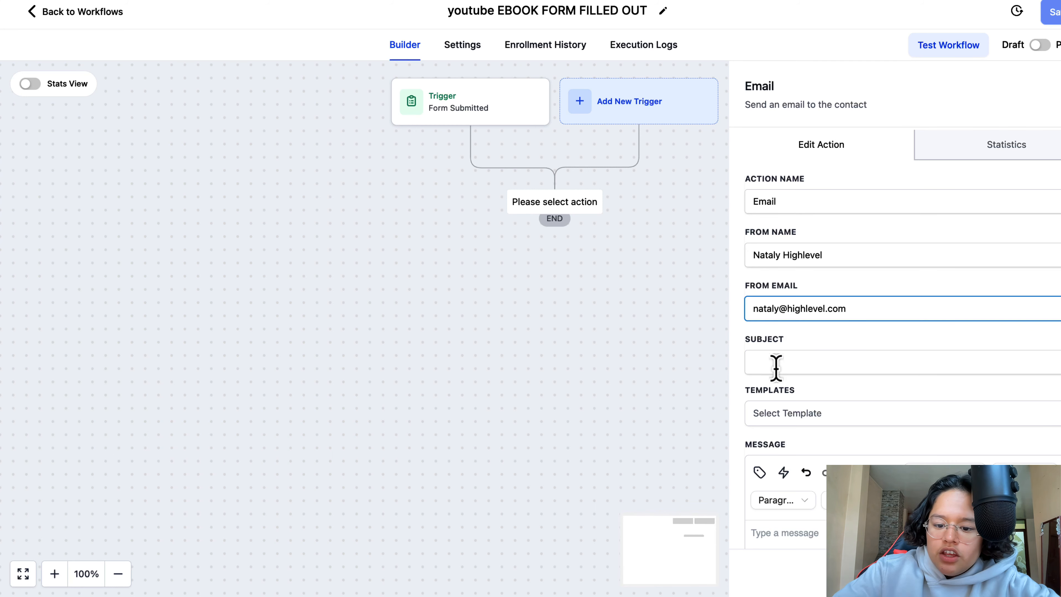
click(776, 368)
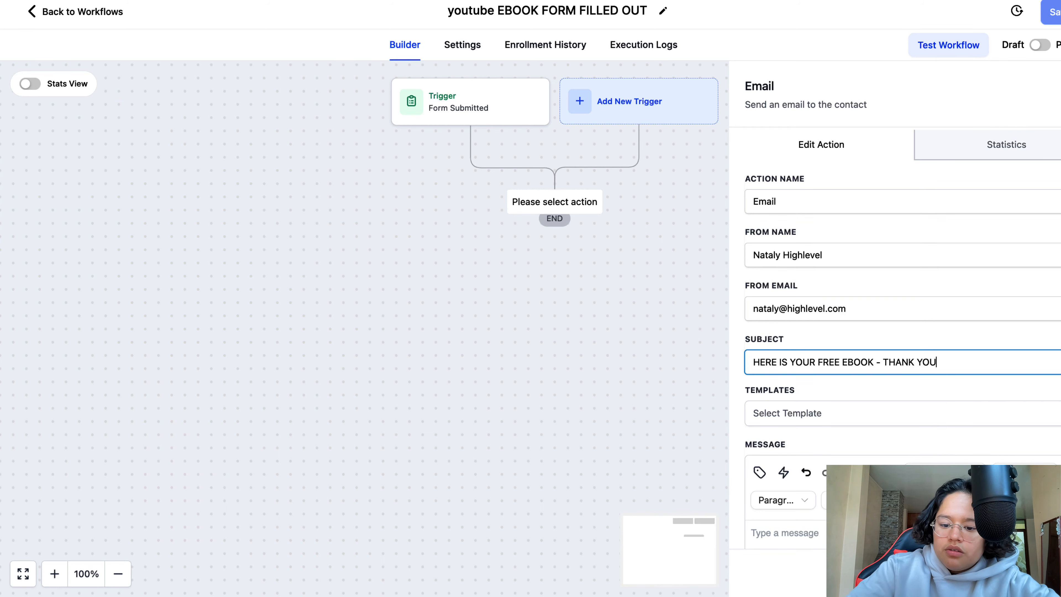
- Attach Addendum.pdf from the Downloads folder to the email
scroll(826, 349, down, 6)
click(856, 304)
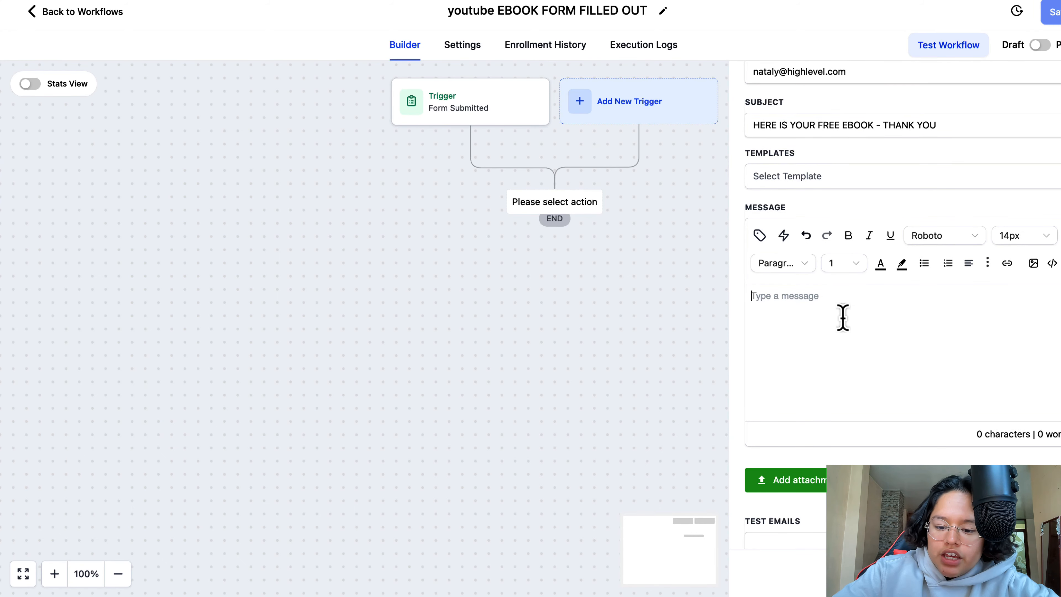
click(810, 486)
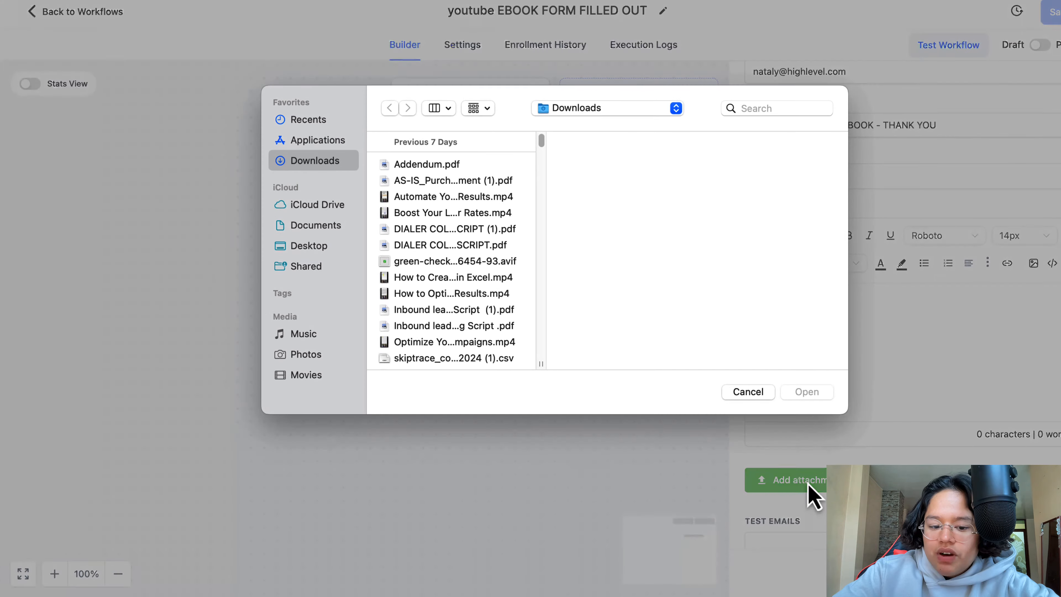
click(494, 167)
click(794, 392)
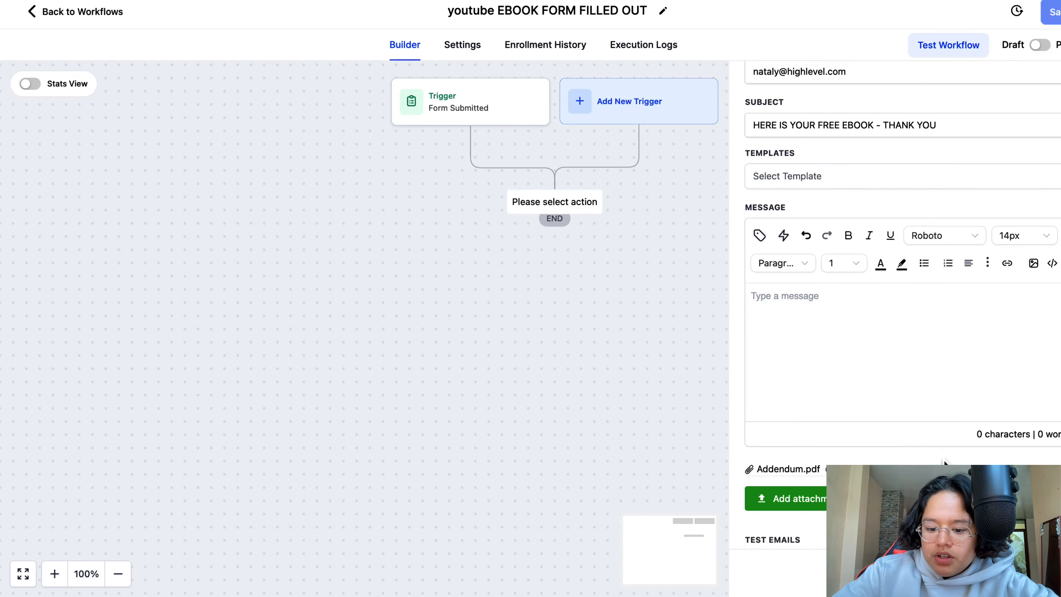
- Try to save the email action without a message body
scroll(883, 443, down, 2)
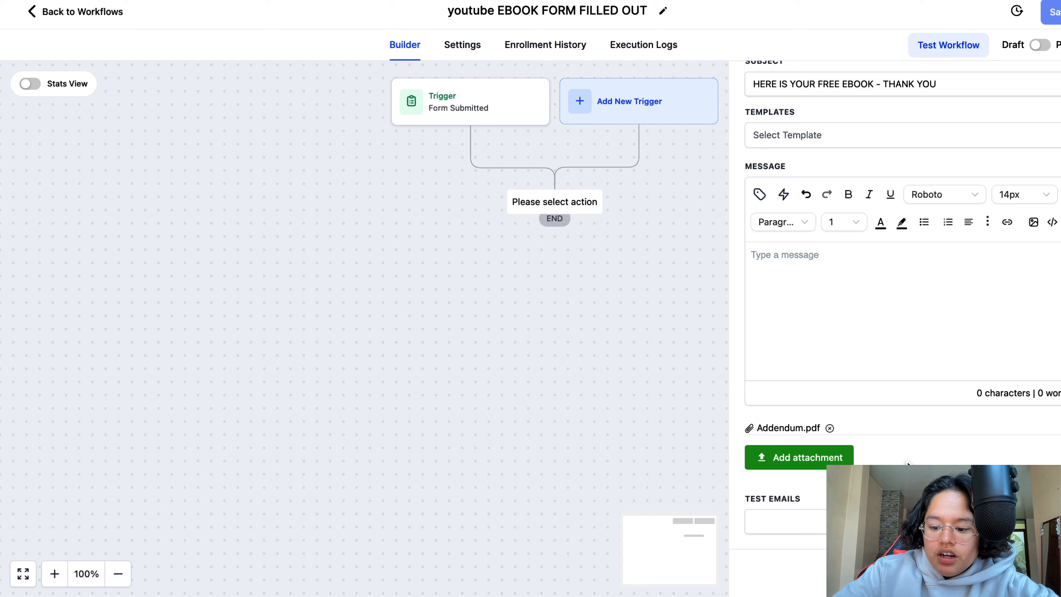
click(1040, 573)
scroll(924, 415, up, 5)
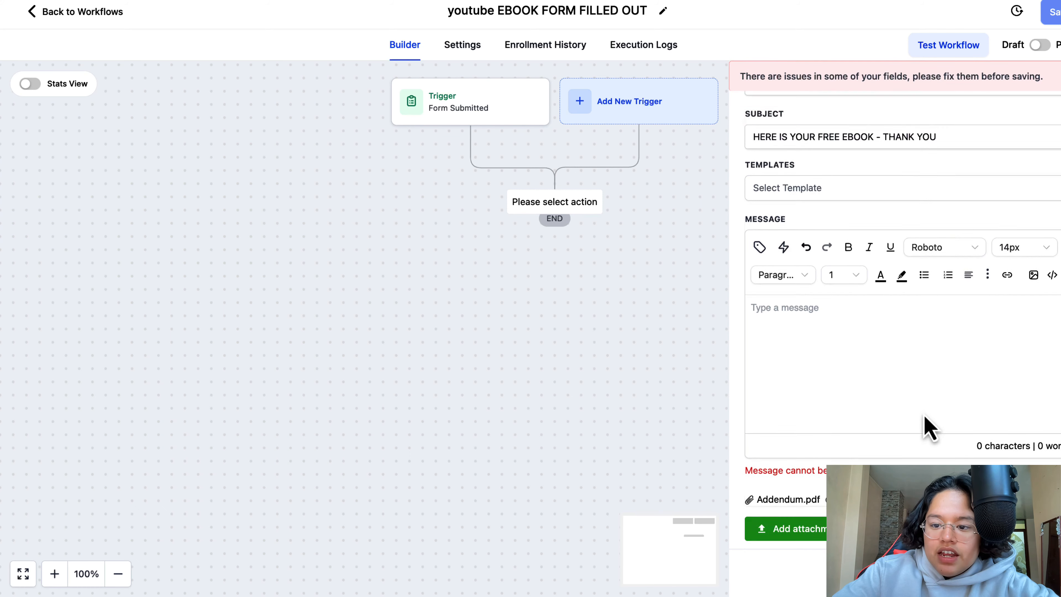
- Enter "HELLO THIS IS YOUR FREE EBOOK" as the email message, then save the action and the workflow
scroll(924, 415, down, 6)
click(878, 285)
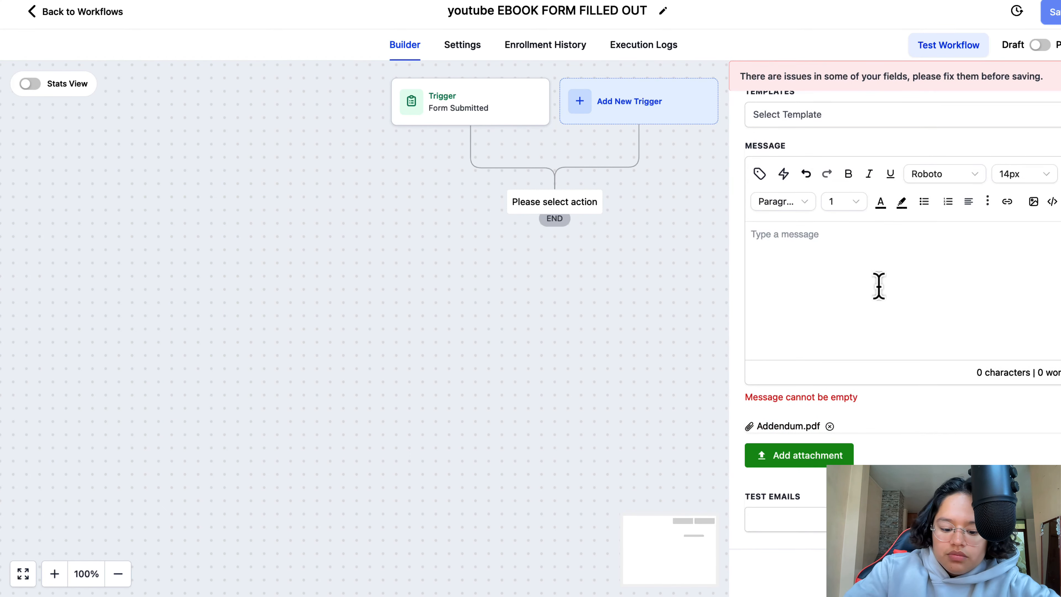
text(HELLO THIS IS YOUR FREE EBOOK)
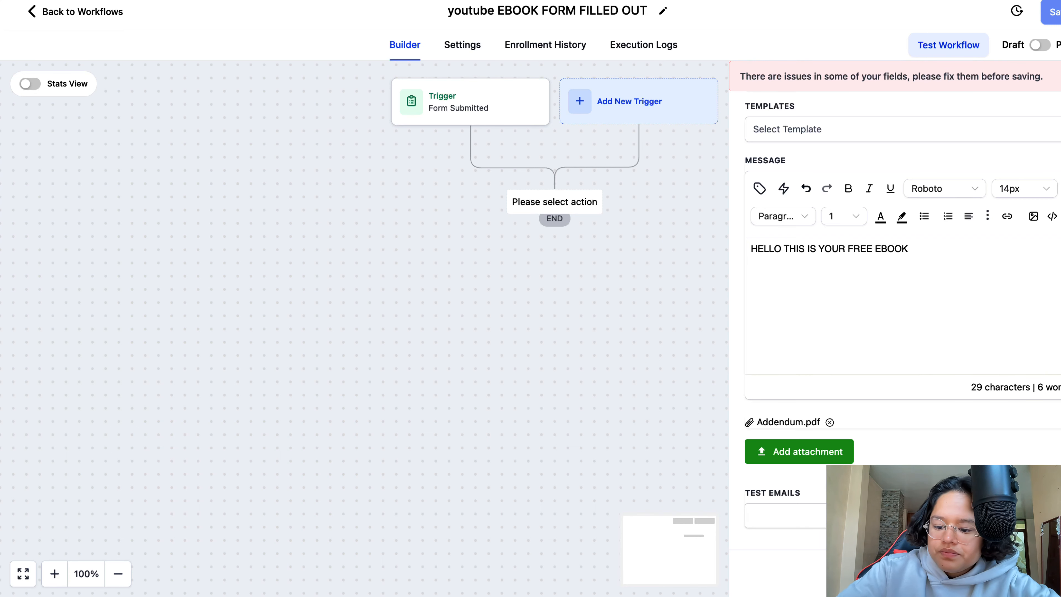
click(1031, 572)
click(1052, 13)
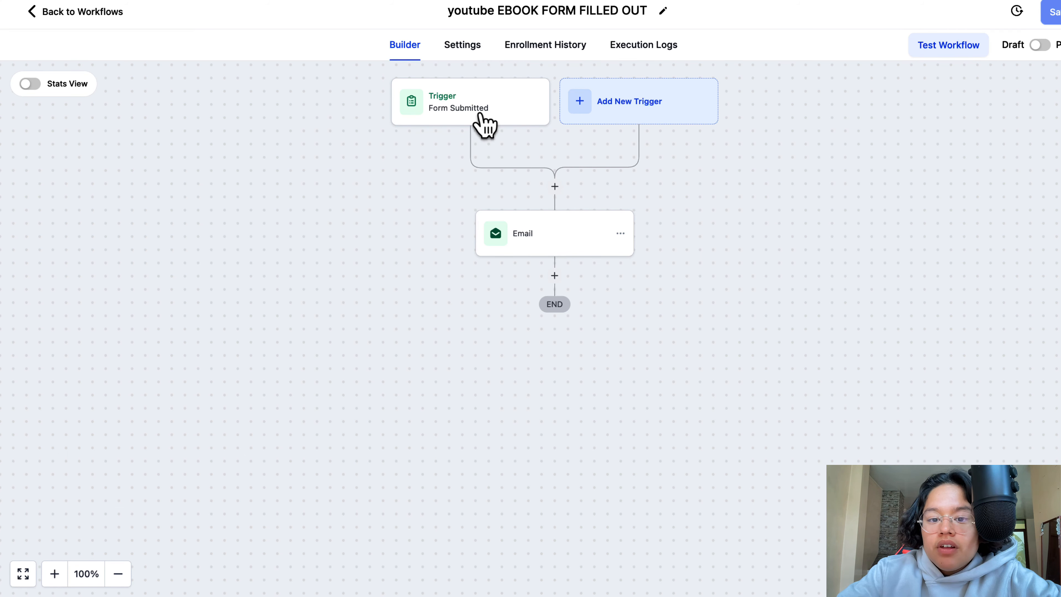
- Review the Form Submitted trigger's filter and the Email action's sender, subject, message and attachment
click(476, 113)
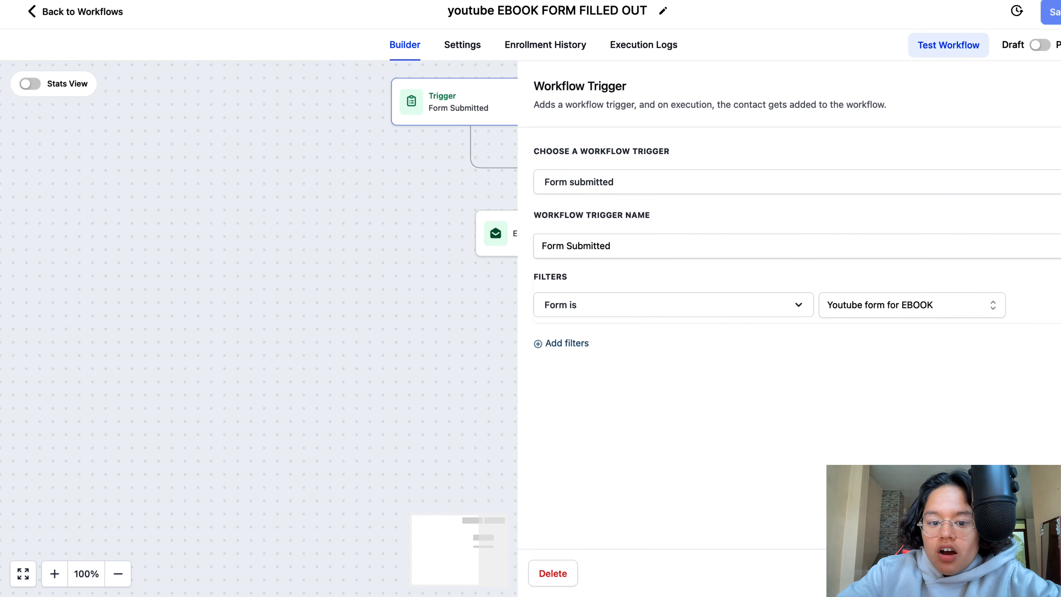
click(1059, 86)
click(510, 259)
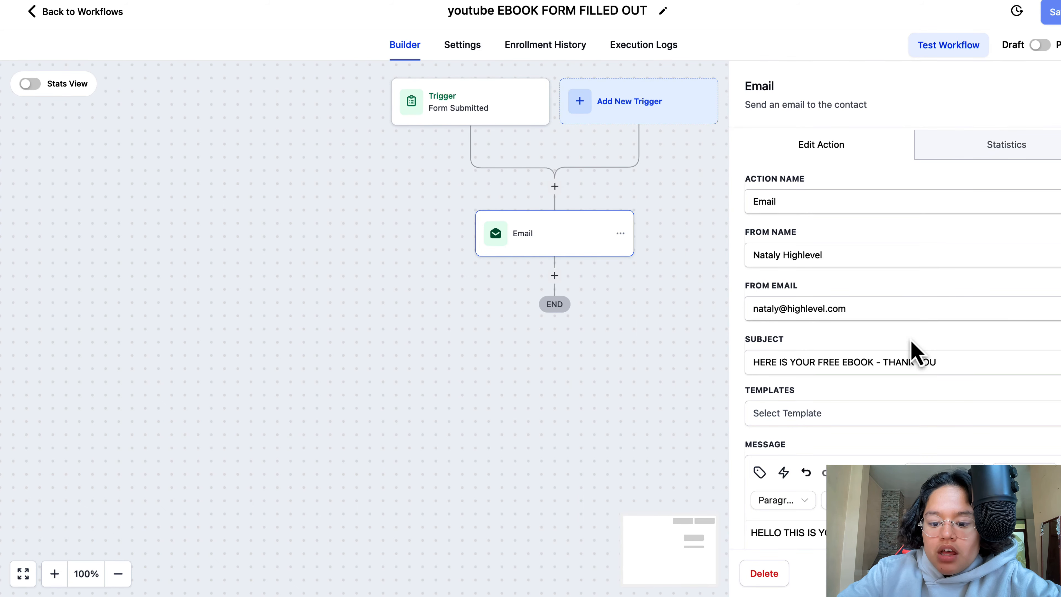
scroll(898, 397, down, 4)
scroll(951, 435, down, 3)
scroll(950, 434, up, 5)
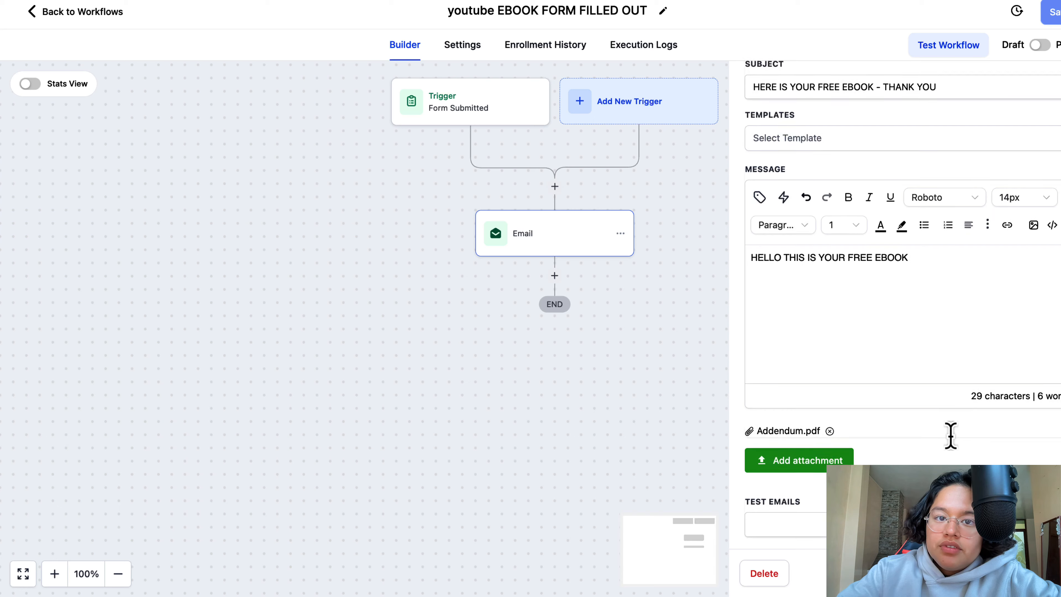
scroll(950, 436, up, 2)
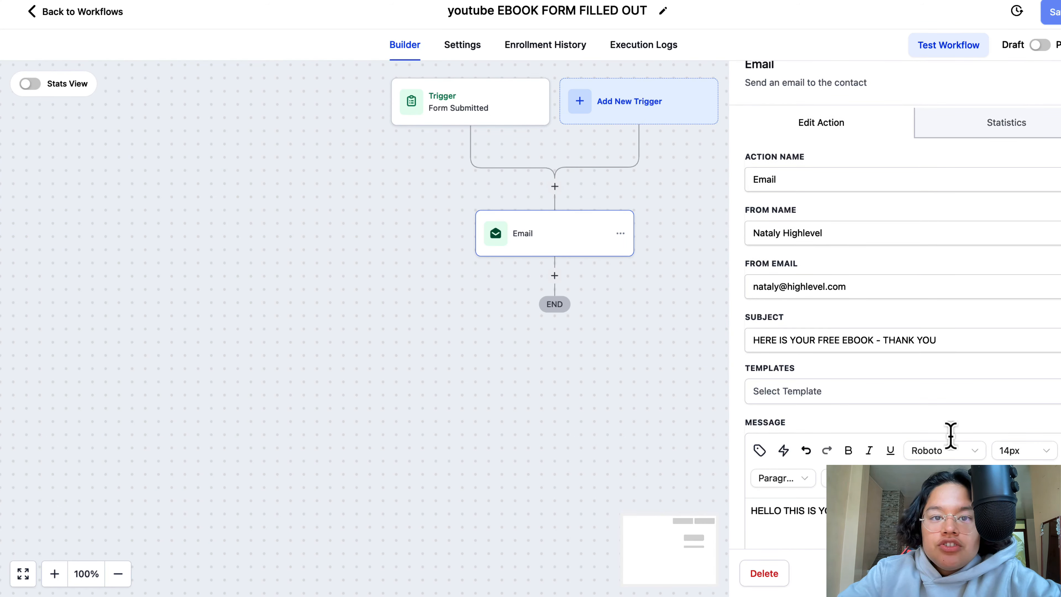
- Close the Form Picker on the funnel's order form page without choosing a form
scroll(949, 433, up, 1)
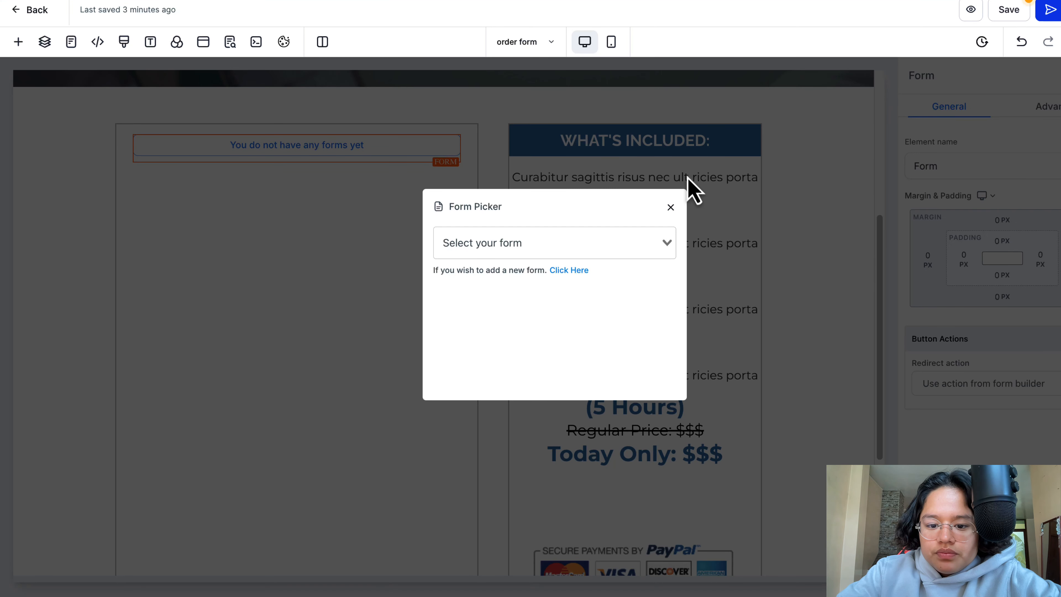
click(670, 206)
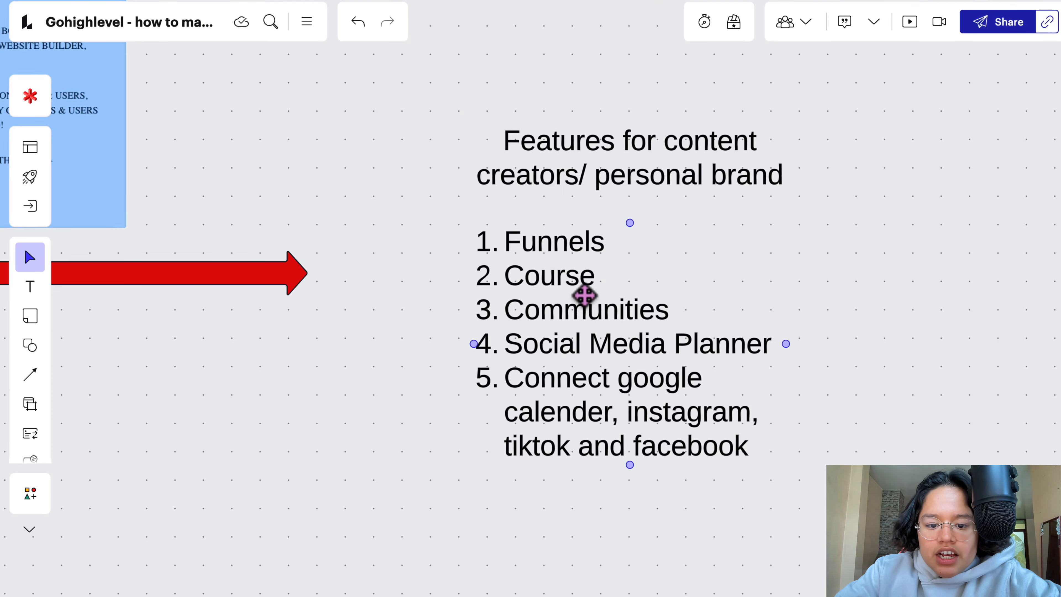
click(594, 284)
drag(604, 283, 595, 284)
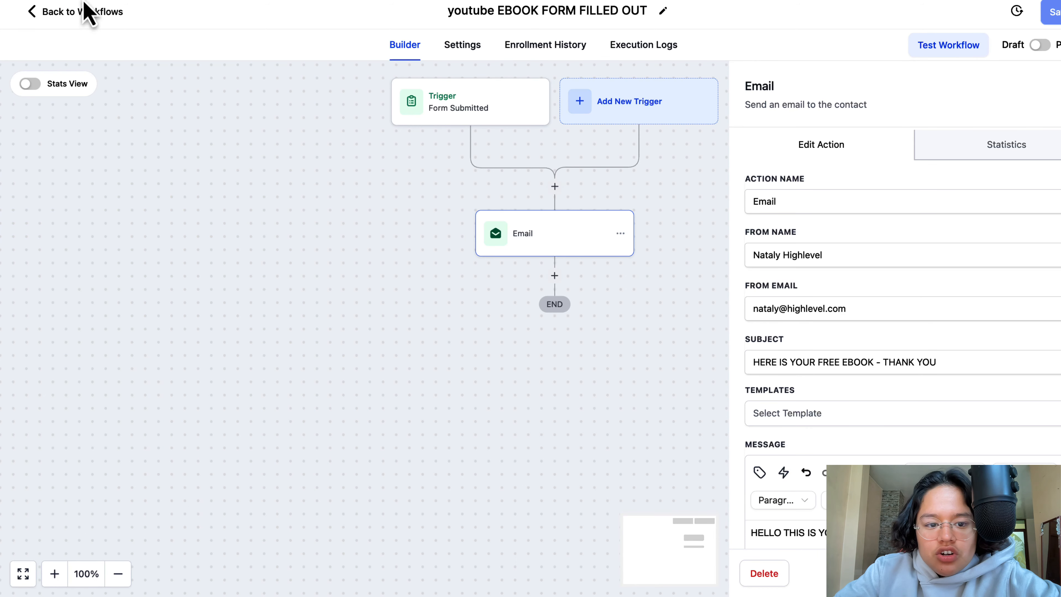
- Leave the workflow builder and open the community groups in Memberships
click(87, 11)
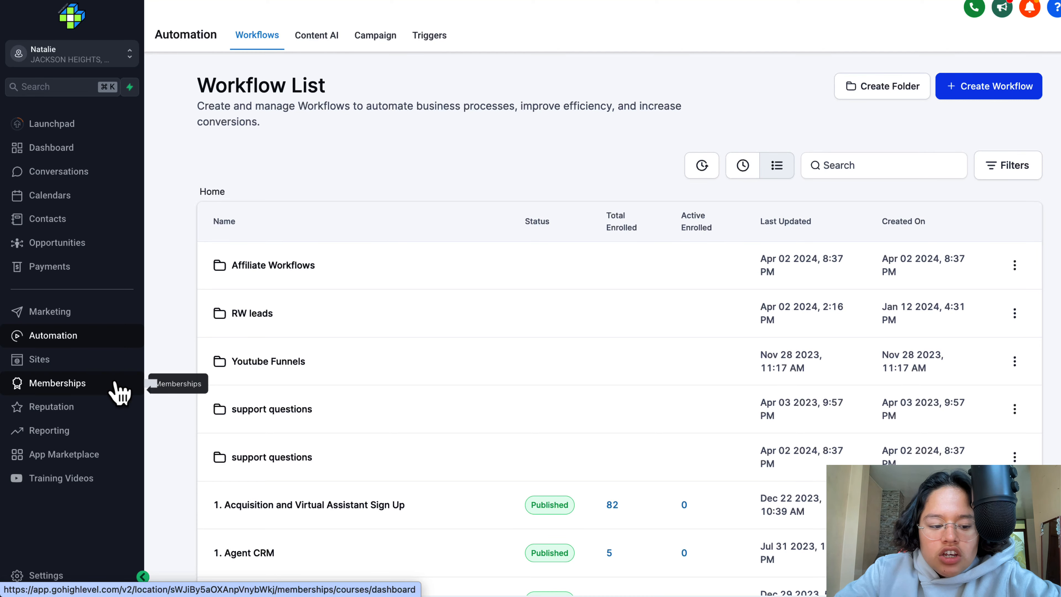
click(54, 390)
mouse_move(281, 39)
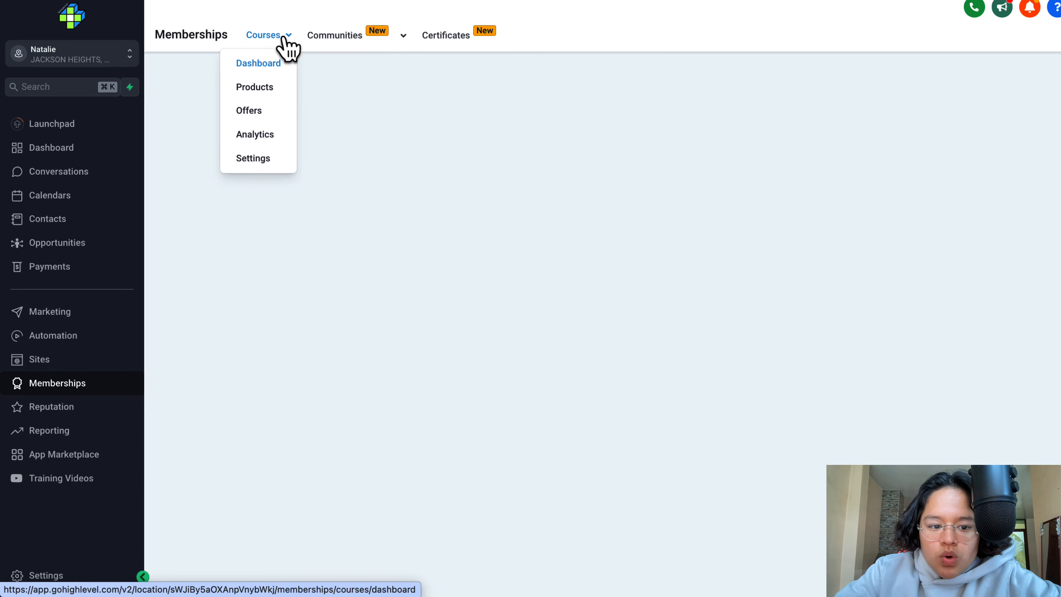
mouse_move(375, 45)
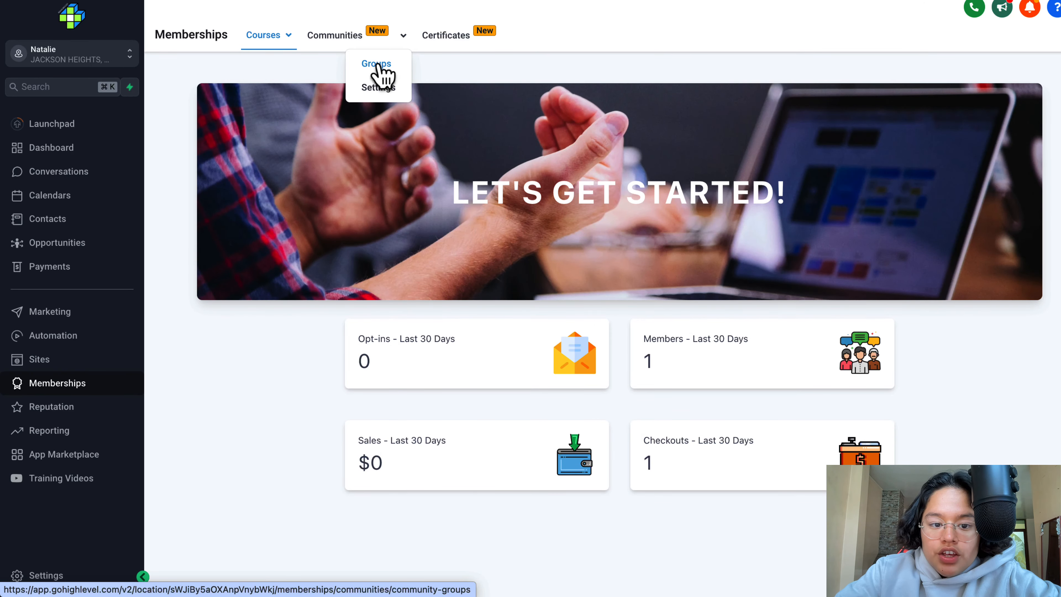
click(377, 65)
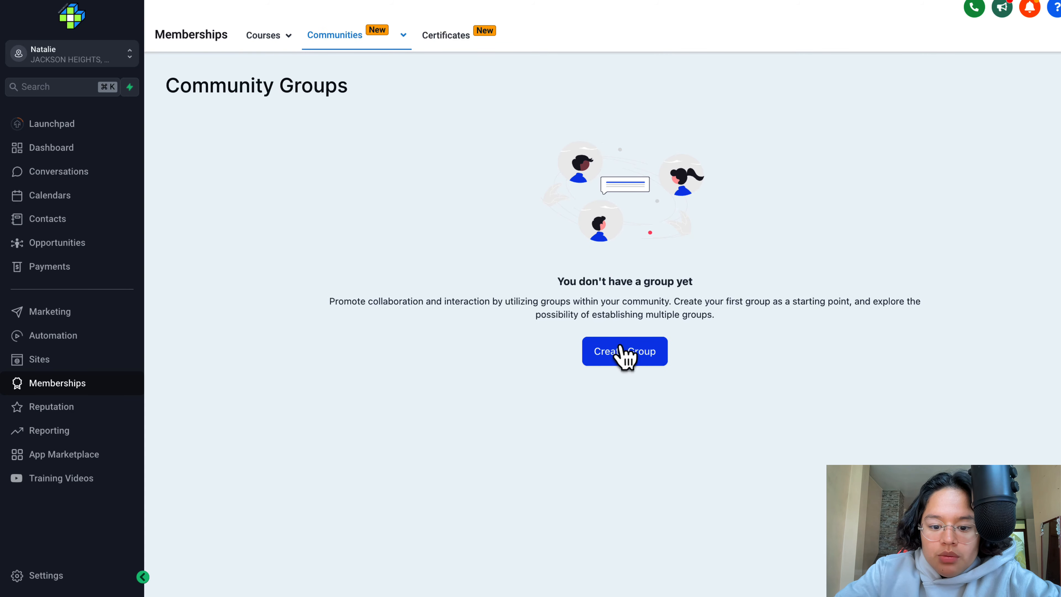
- Open the form for creating a community group and examine its details and branding fields
click(625, 355)
scroll(744, 318, down, 2)
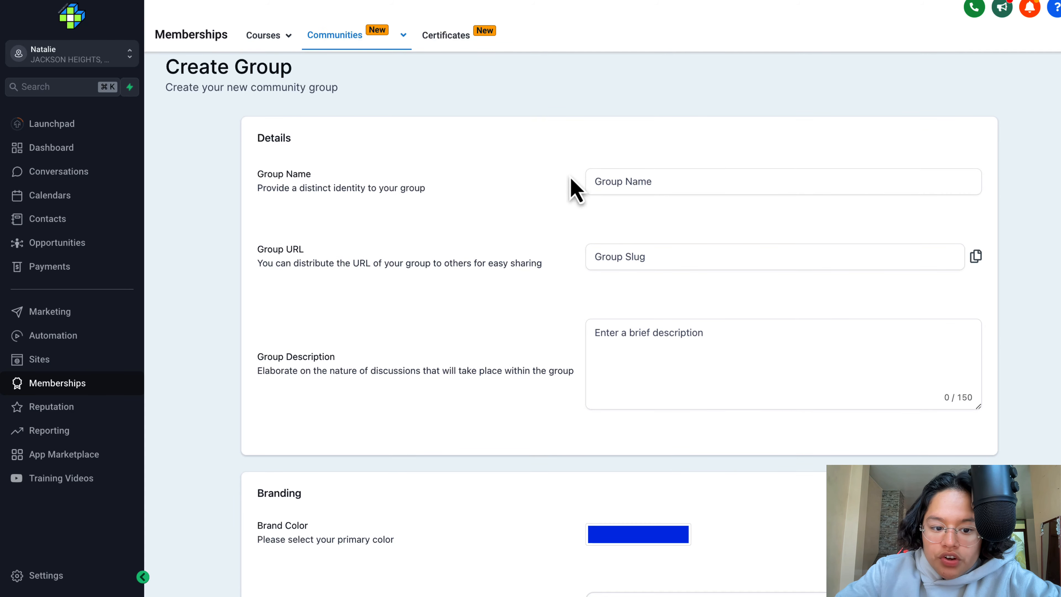
scroll(651, 242, down, 4)
click(676, 282)
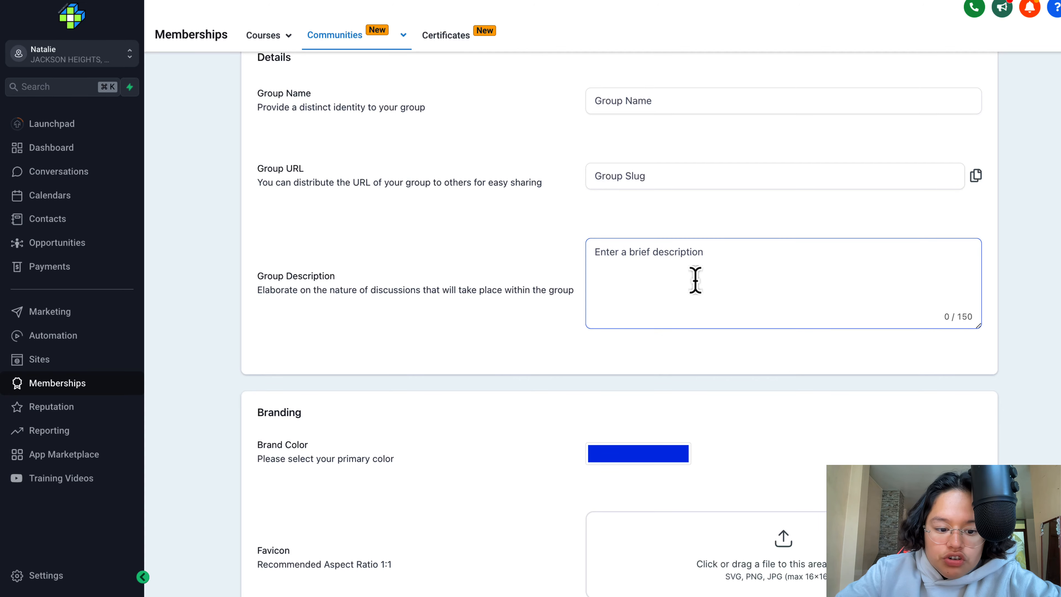
scroll(695, 279, down, 20)
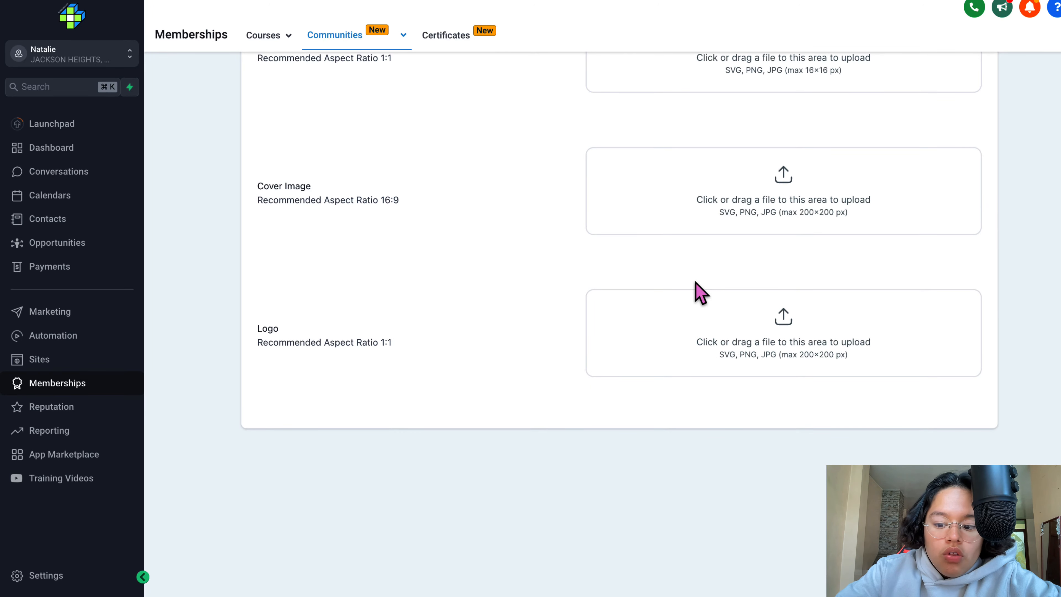
scroll(699, 292, up, 20)
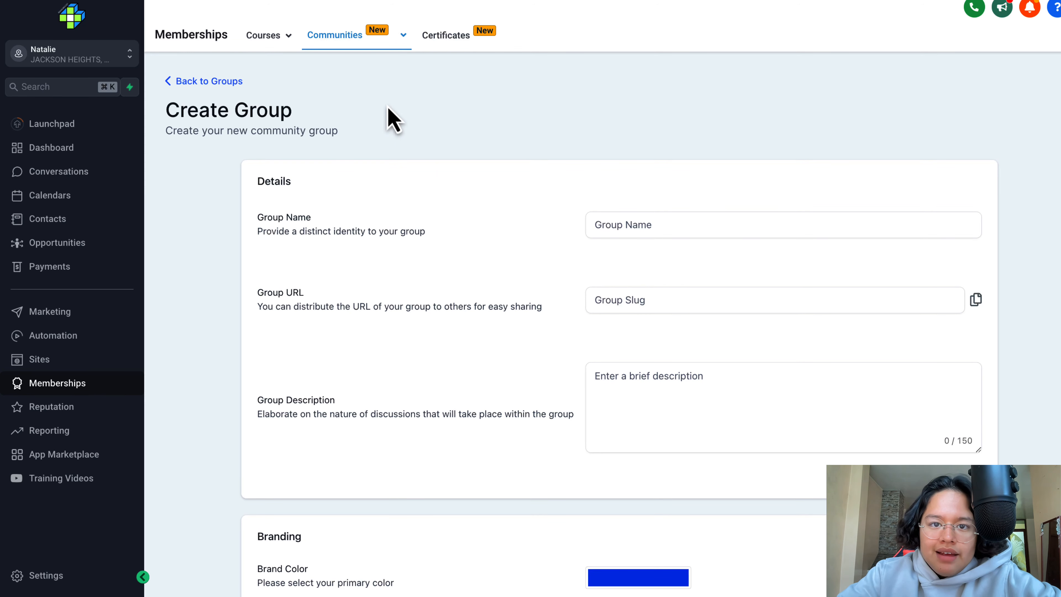
- Open the Agency- Start Up course from the Memberships products and preview it
click(278, 40)
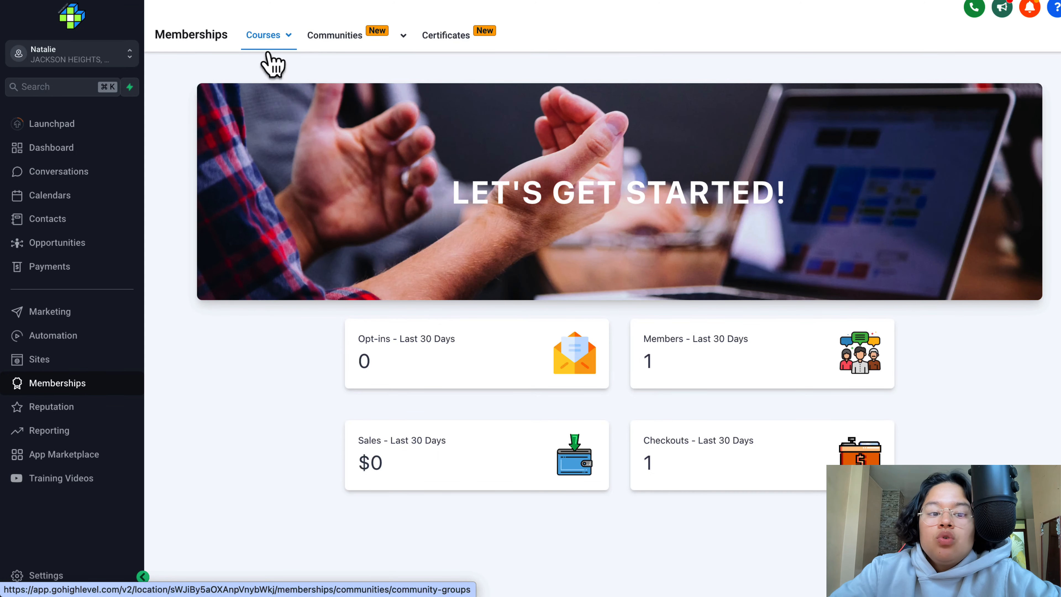
mouse_move(275, 43)
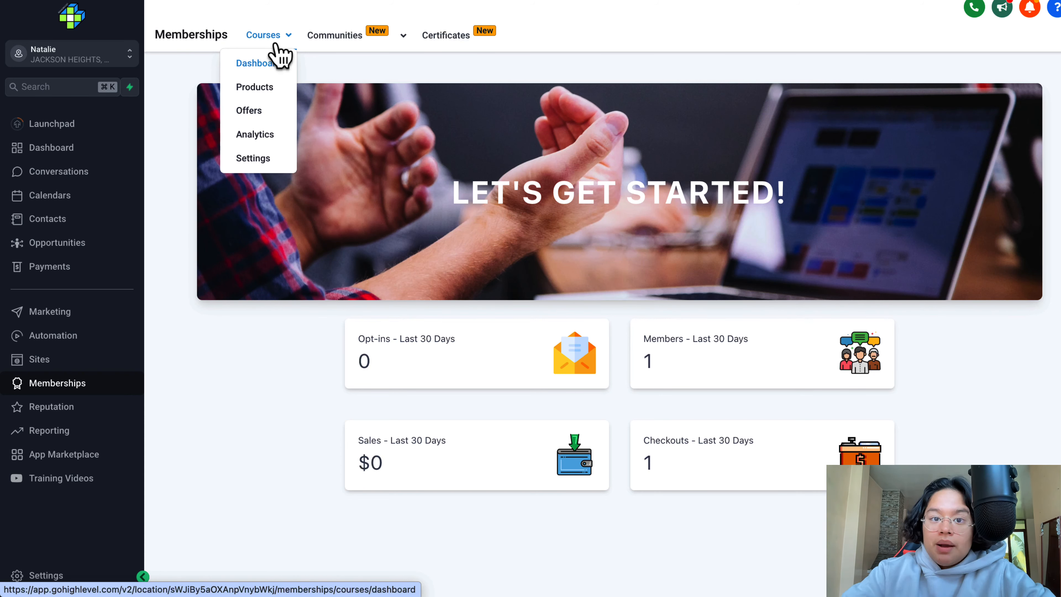
click(260, 86)
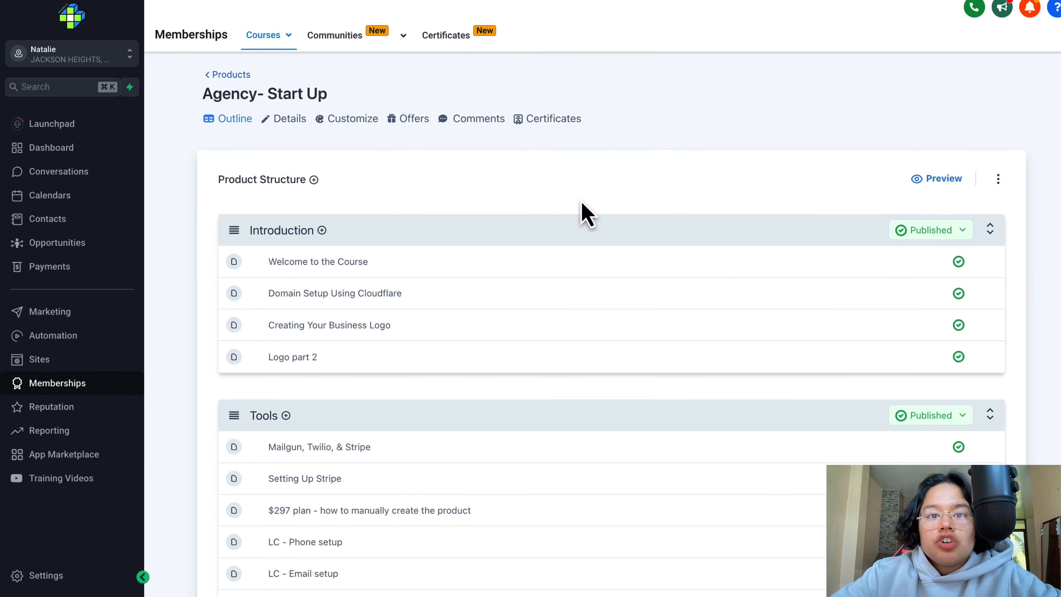
click(952, 182)
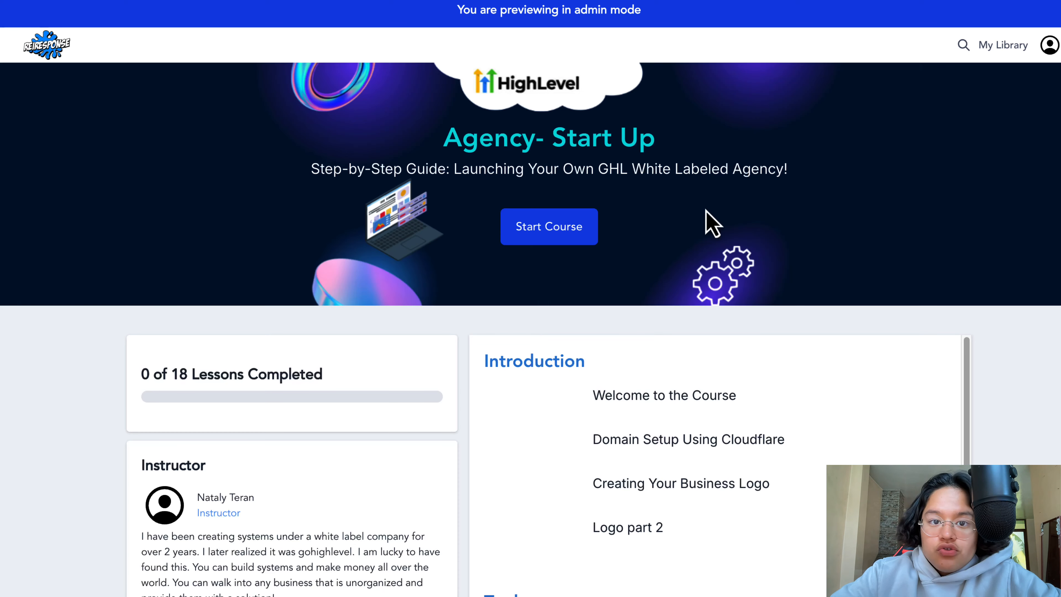
- Look through the course preview's banner, instructor section, and Introduction and Tools lessons
scroll(622, 211, down, 1)
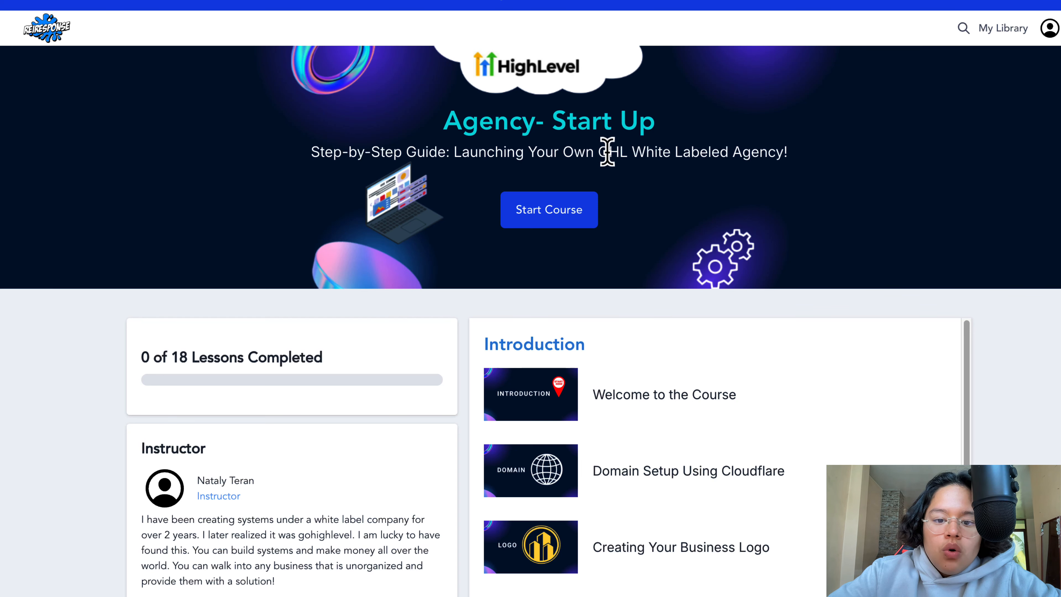
scroll(738, 180, down, 1)
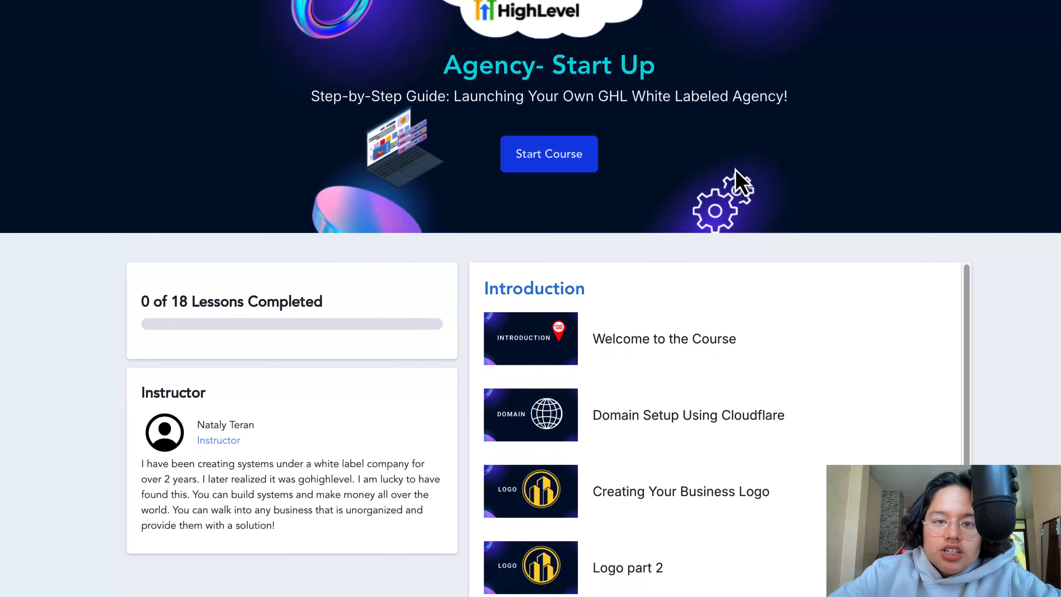
scroll(739, 180, down, 1)
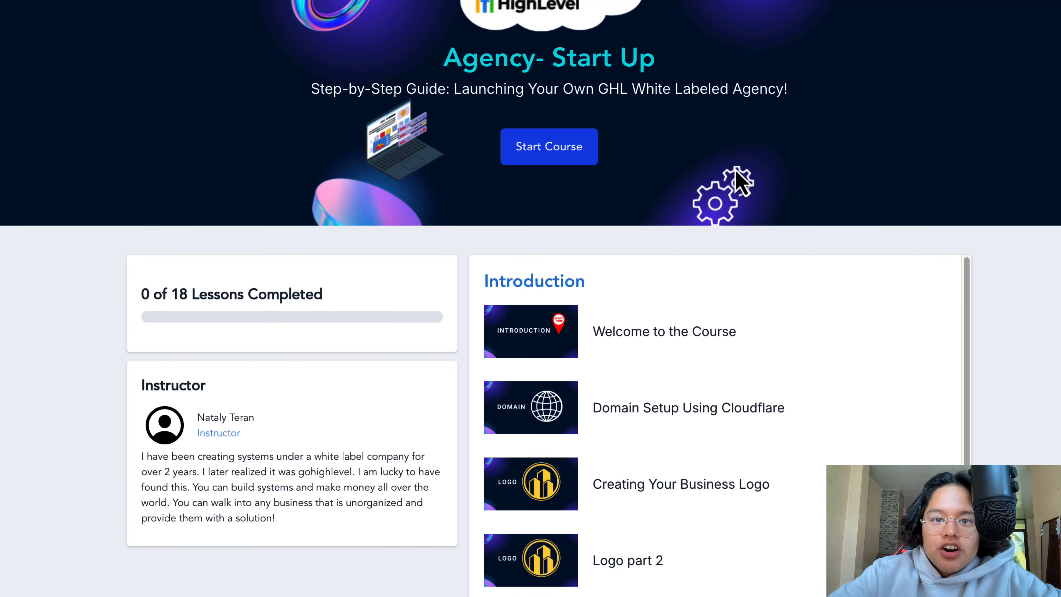
scroll(635, 130, down, 3)
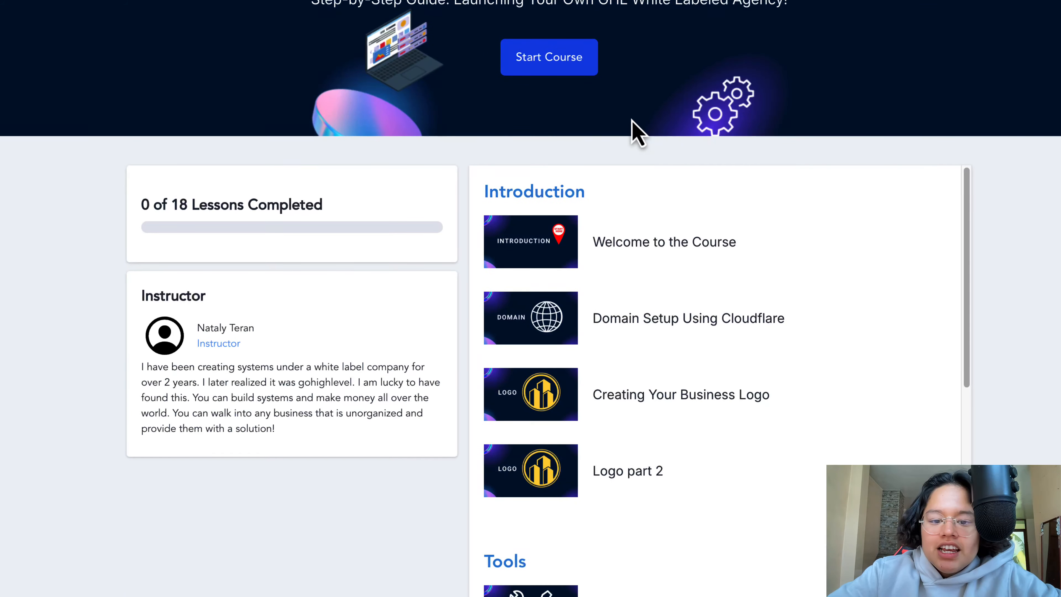
scroll(631, 160, down, 10)
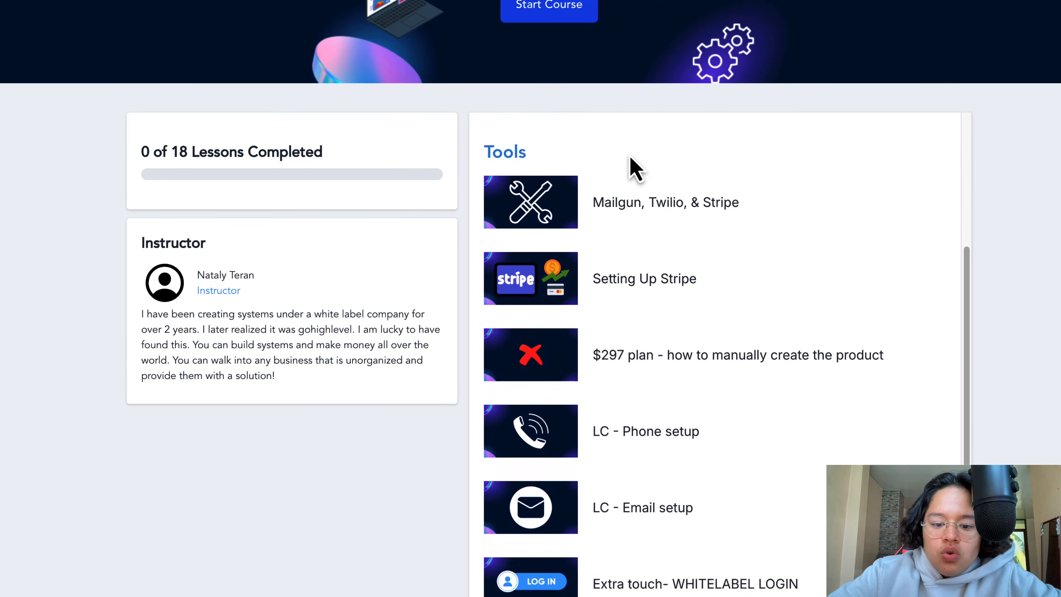
scroll(633, 165, down, 10)
scroll(632, 166, up, 16)
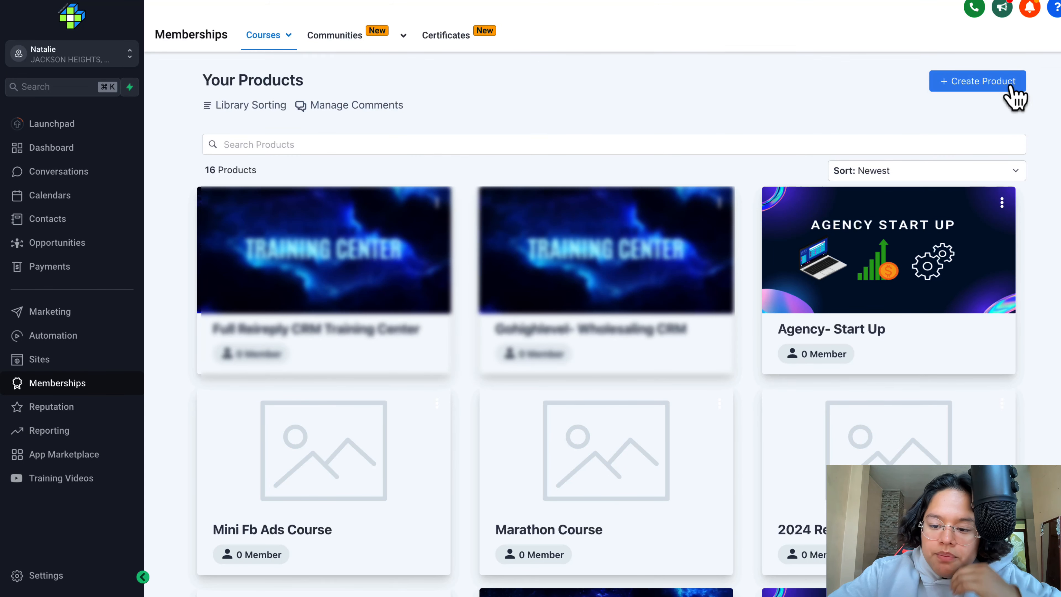
- Create a course product from scratch with the Build your own template, naming it "COURSE Build your own"
click(1010, 85)
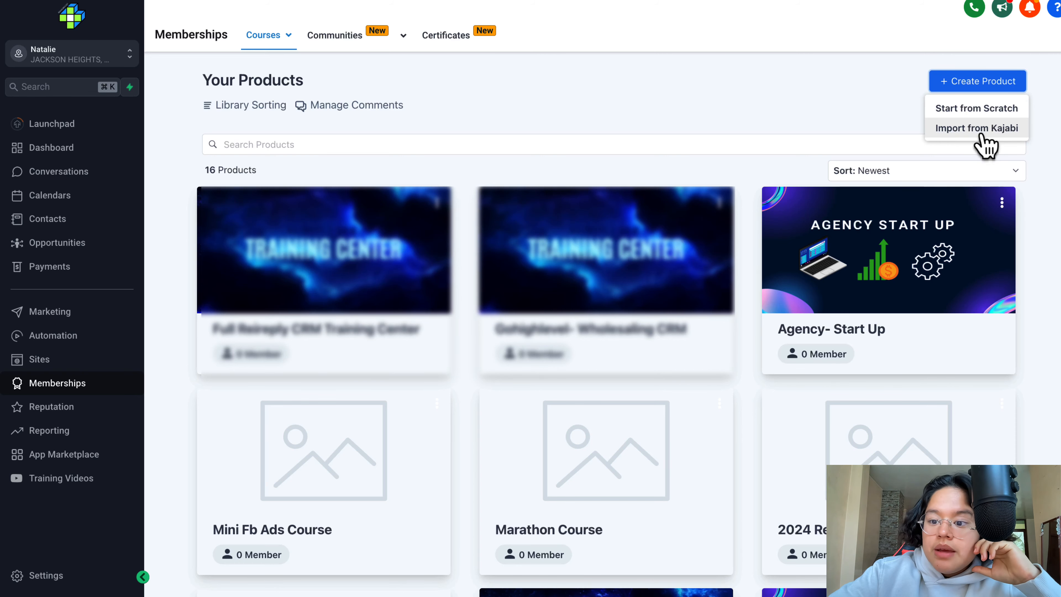
click(988, 113)
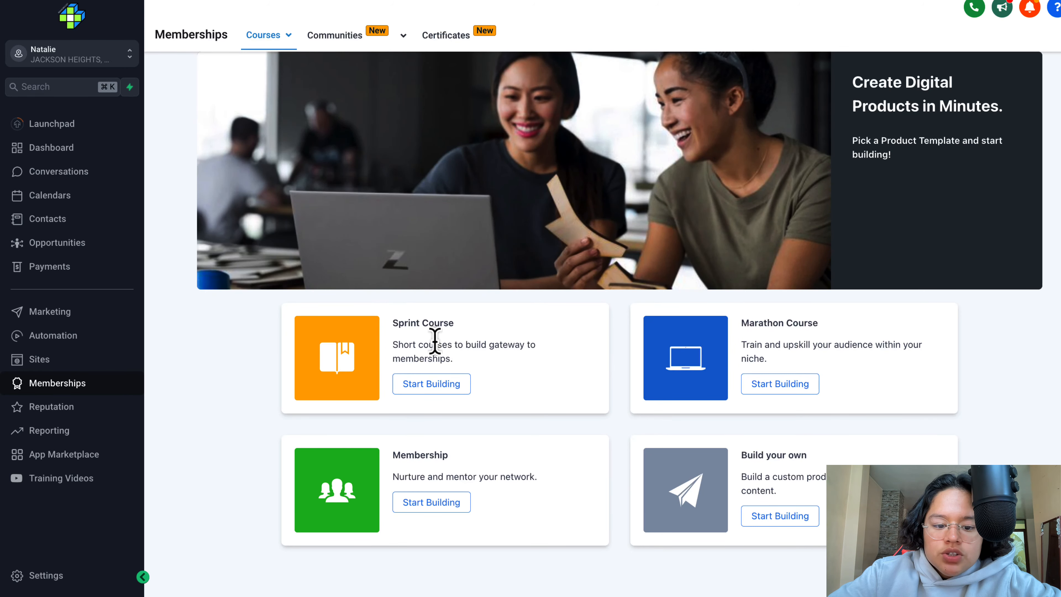
drag(393, 347, 449, 354)
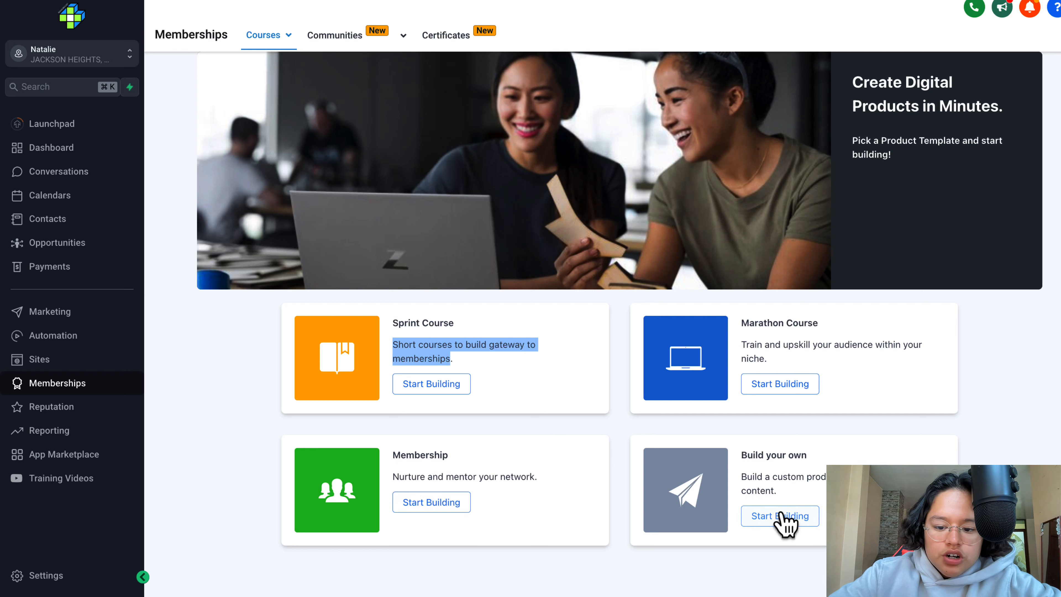
click(543, 430)
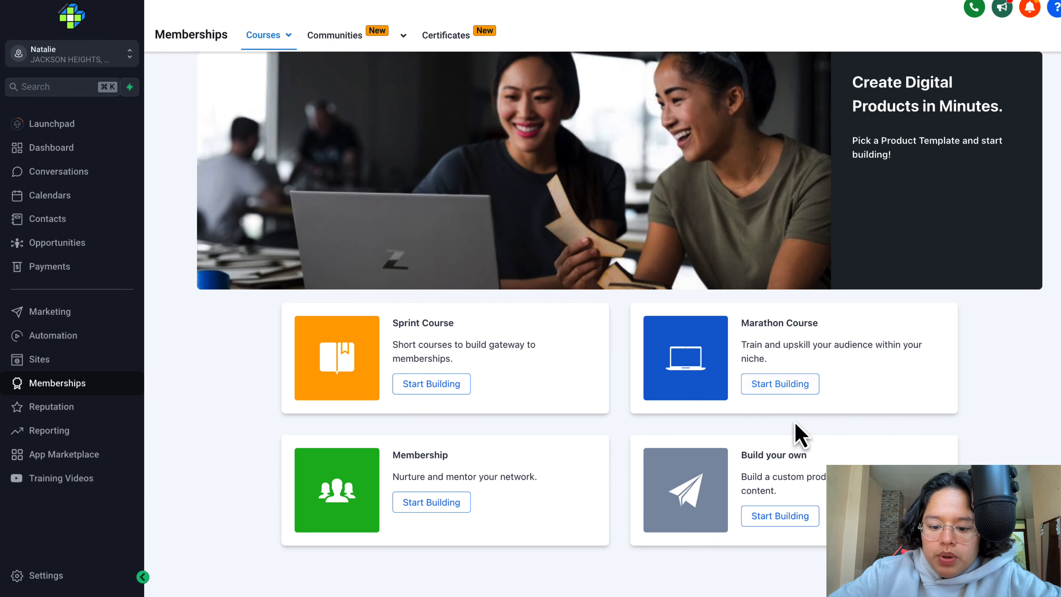
click(775, 514)
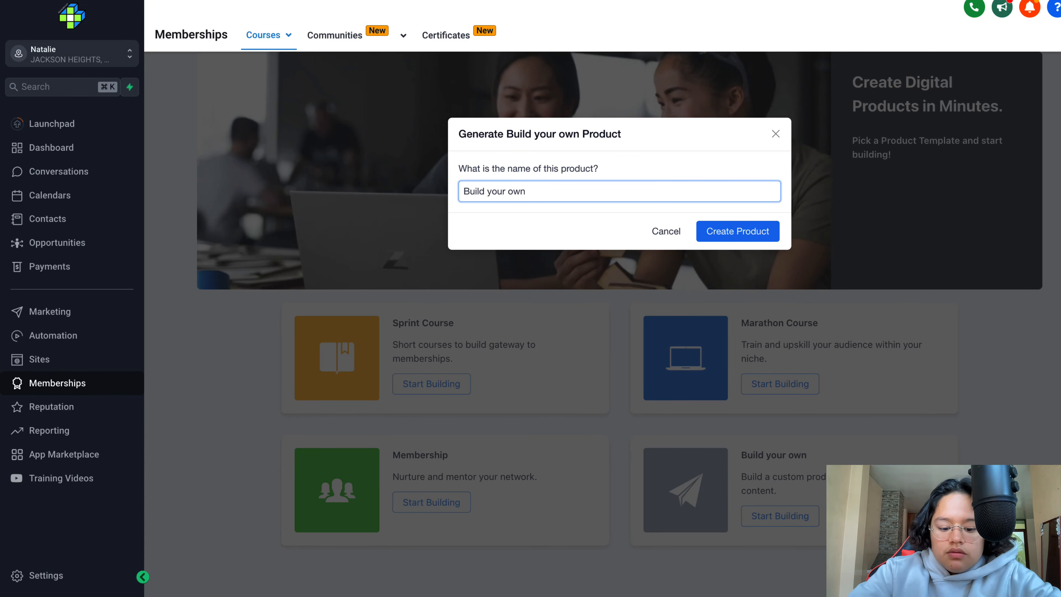
text(COURSE)
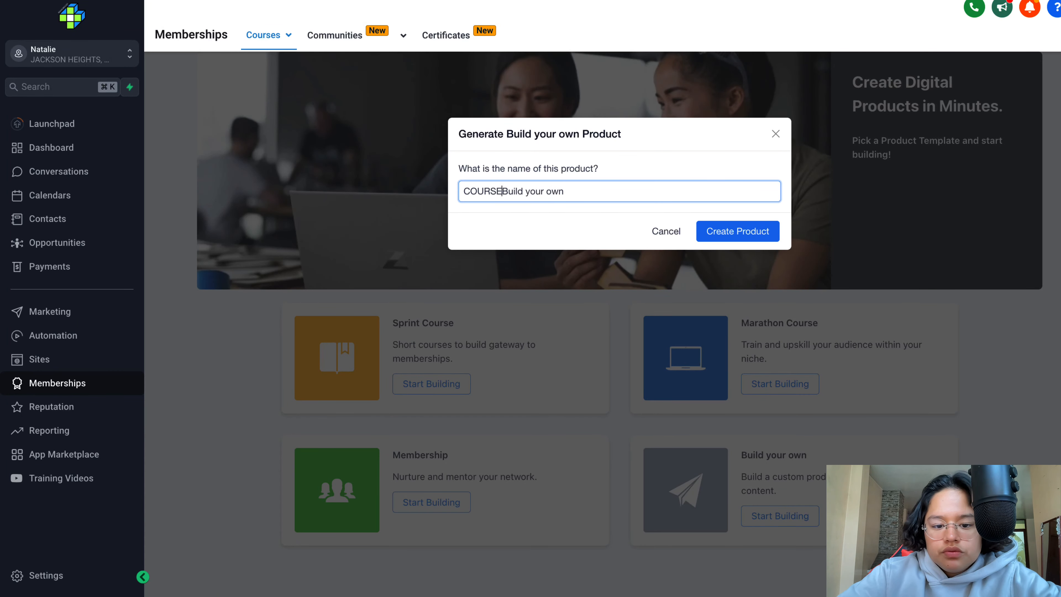
click(762, 235)
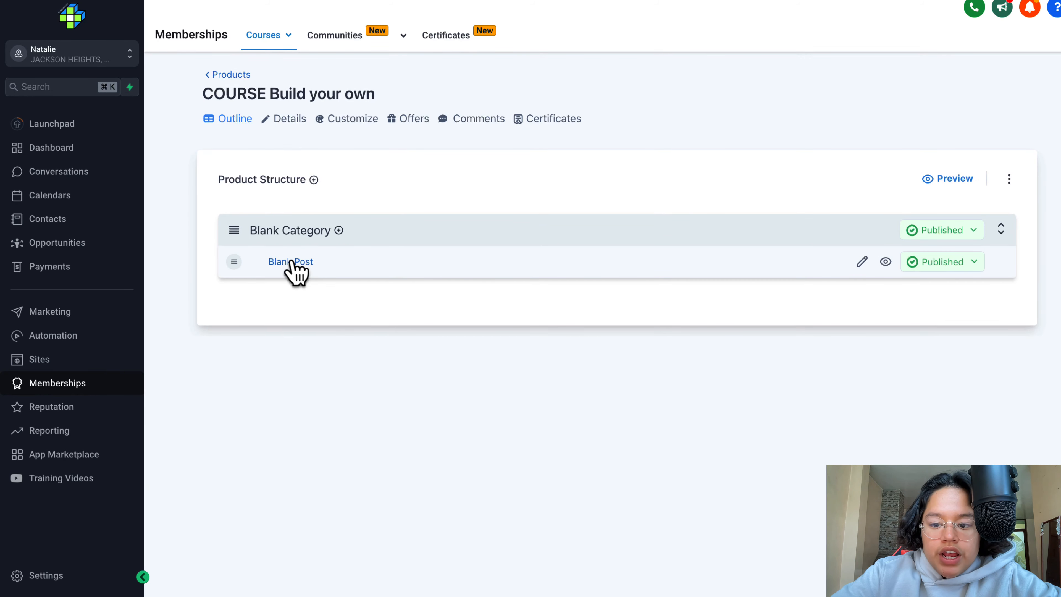
- Examine the Blank Post's video, title, category, body, thumbnail and file options, then return to the course outline
click(517, 272)
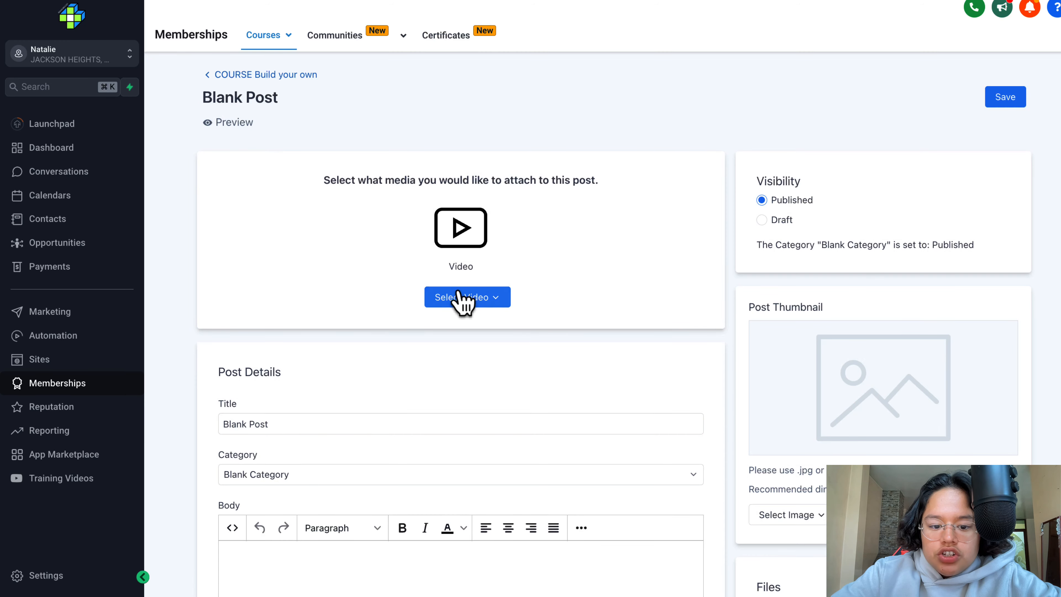
click(472, 298)
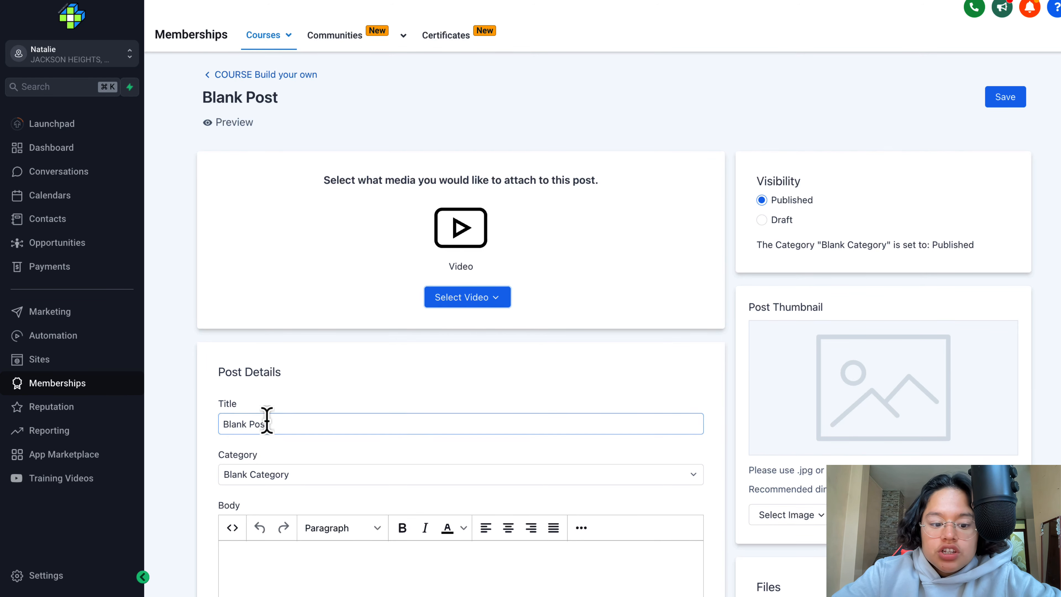
drag(268, 423, 220, 430)
scroll(292, 426, down, 4)
click(384, 430)
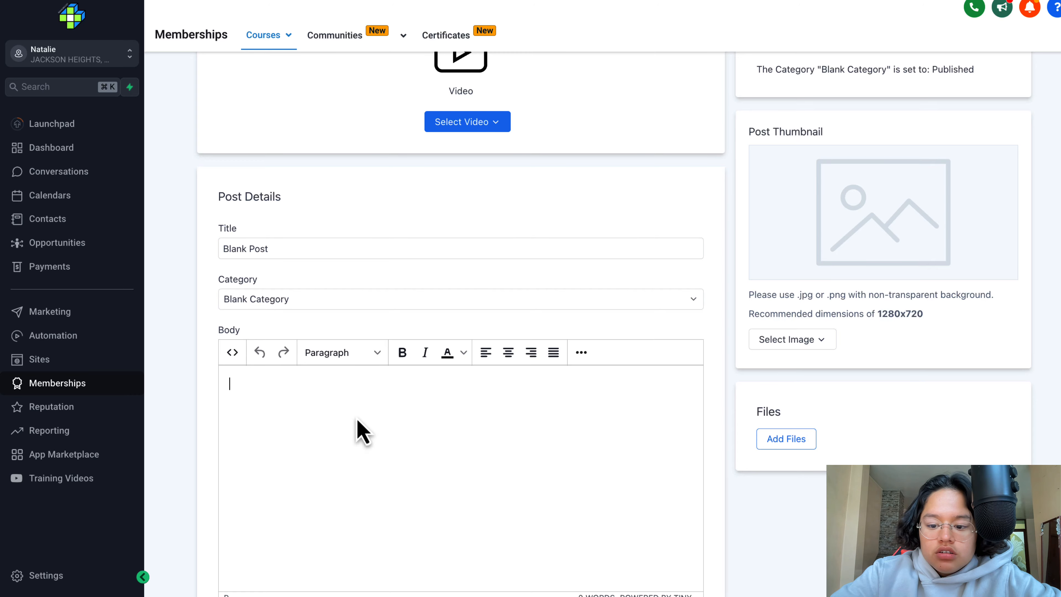
scroll(357, 427, up, 5)
scroll(835, 397, down, 3)
scroll(806, 359, up, 3)
click(268, 74)
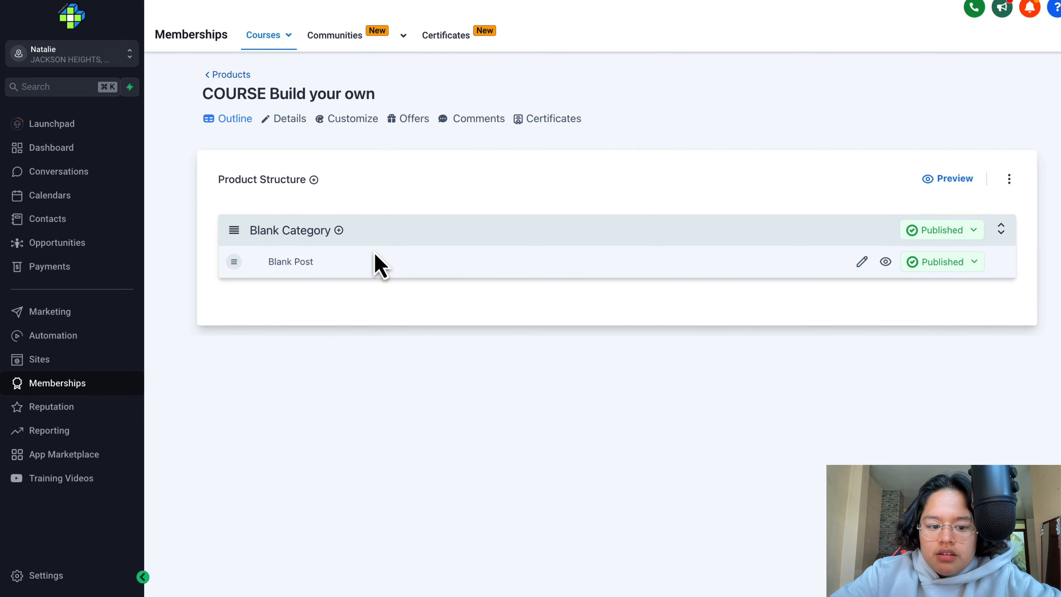
- Add a lesson titled "LESSON" to the Blank Category of the course
click(339, 231)
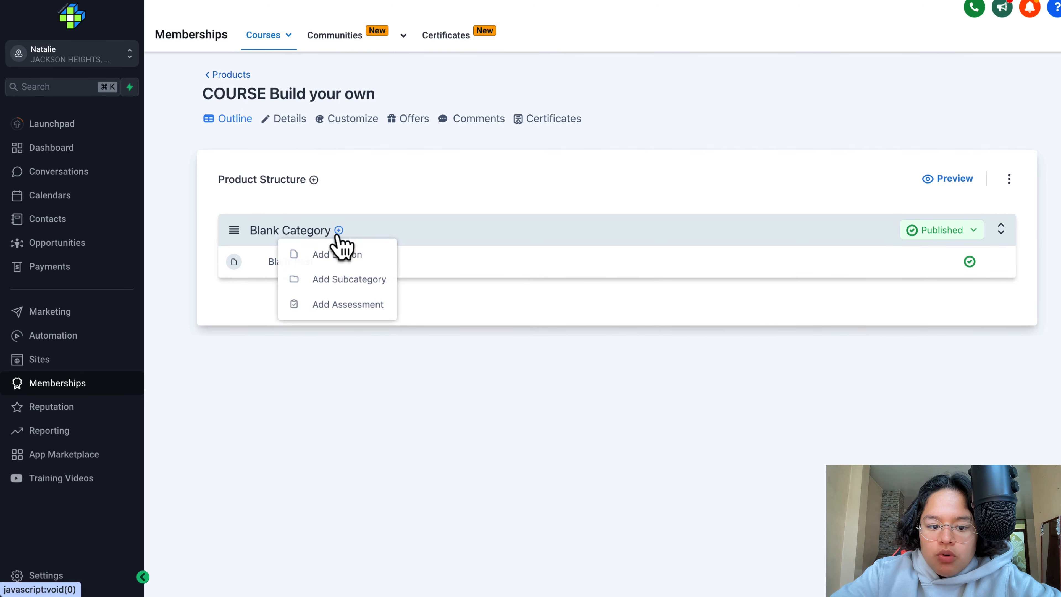
click(357, 255)
text(LESSON)
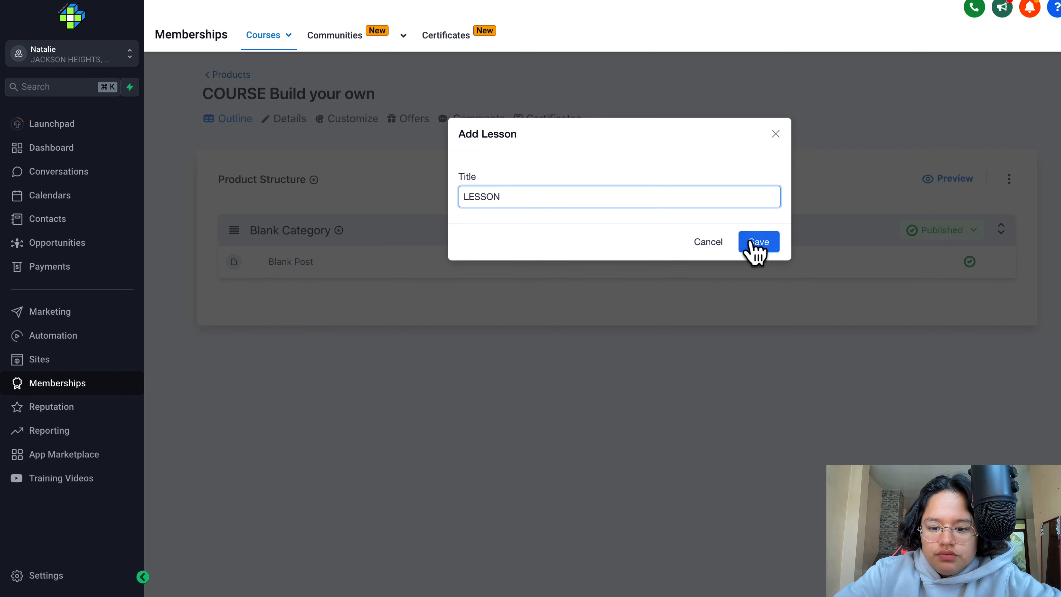
click(755, 242)
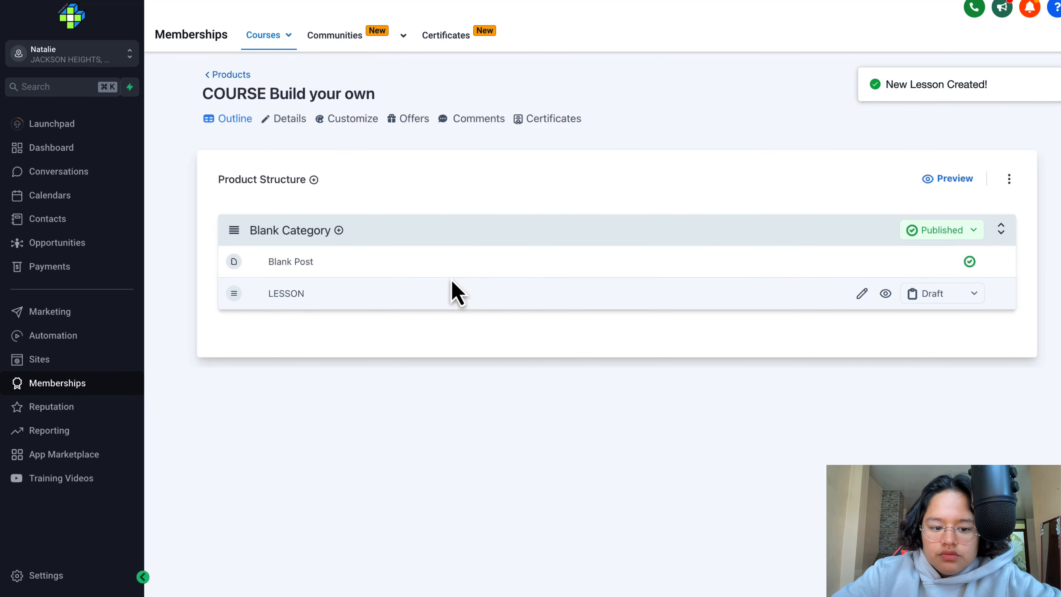
- Add a subcategory titled "NEXT THING" to the Blank Category and move it out to become its own top-level category
click(338, 230)
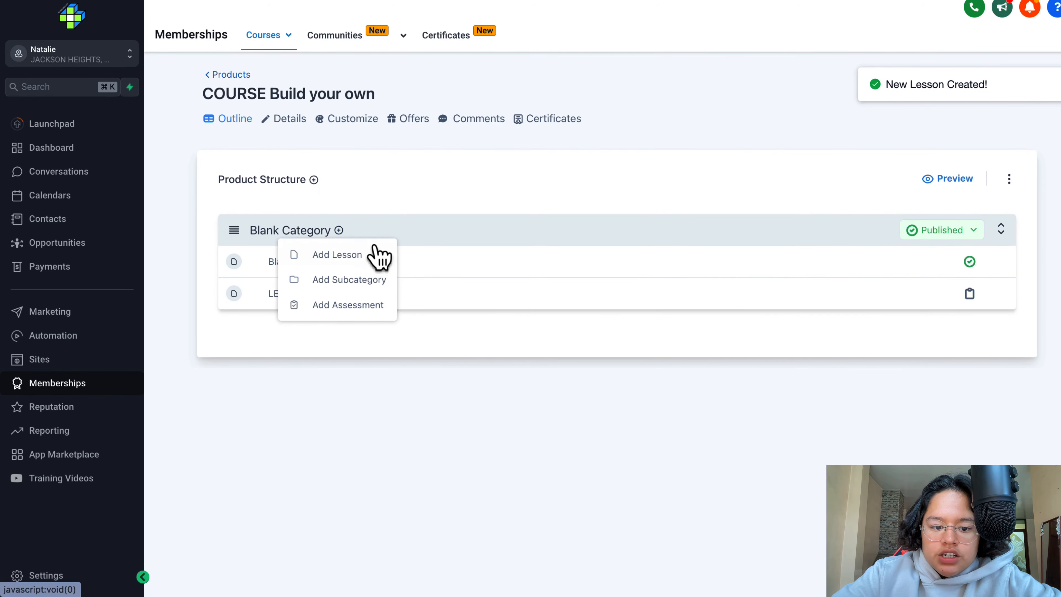
click(367, 279)
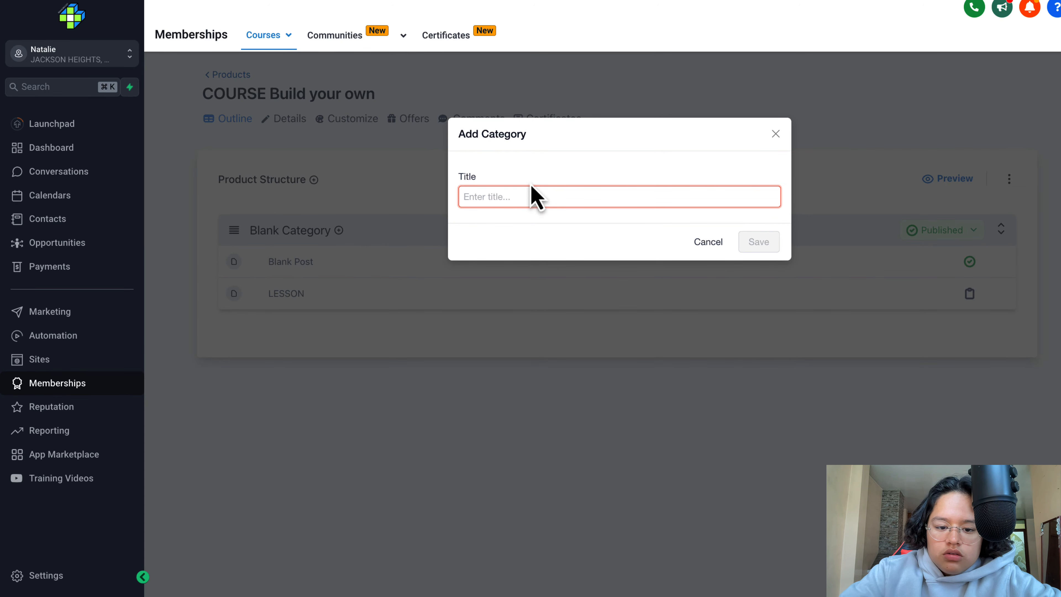
text(NEXT THING)
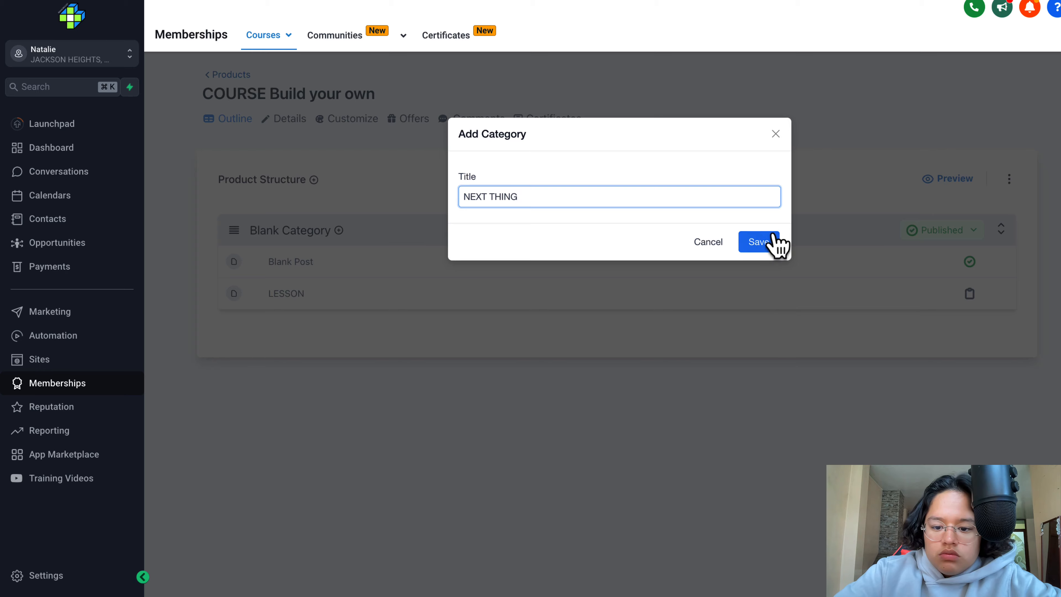
click(772, 243)
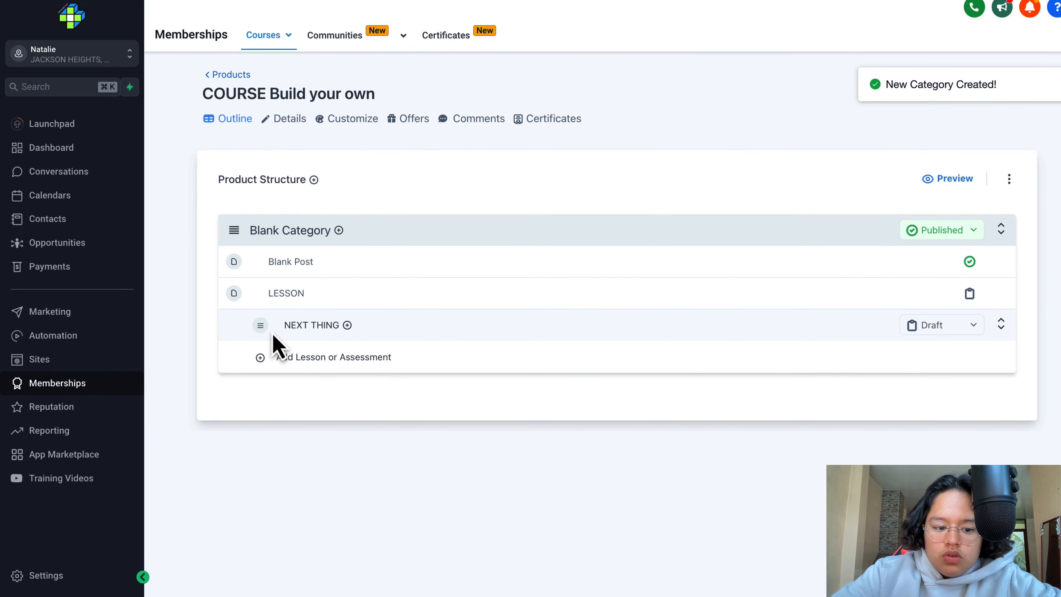
drag(262, 331, 230, 381)
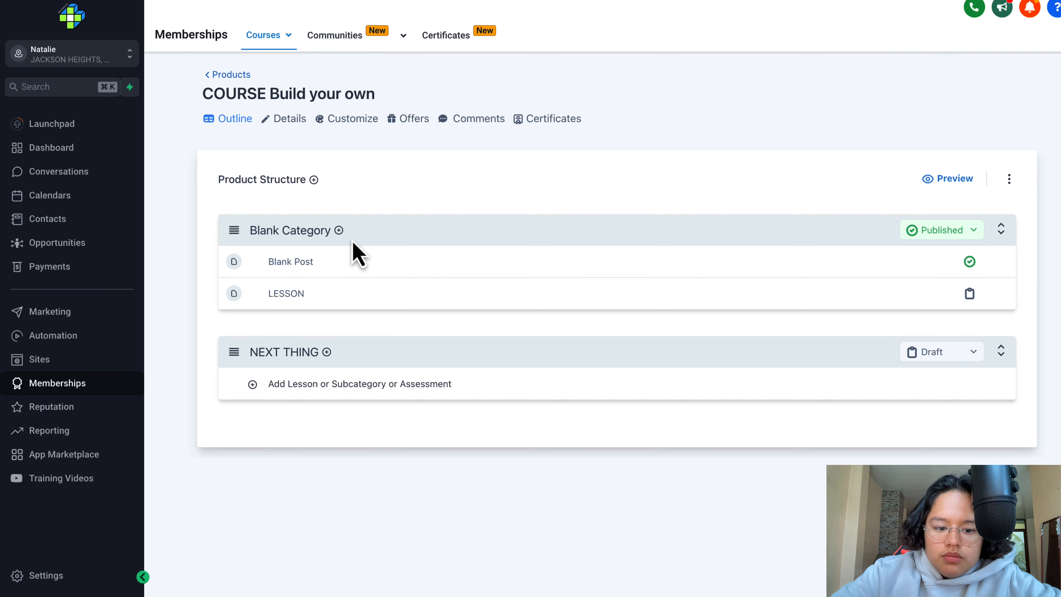
- Check the Blank Category's add options, then look over the product's title, description and thumbnail details
click(339, 231)
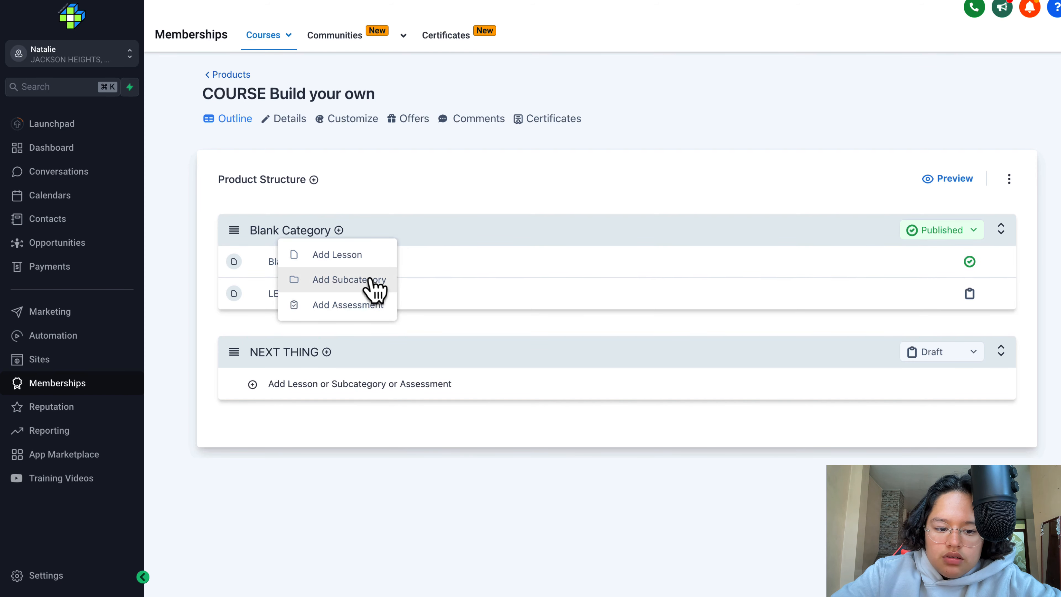
click(428, 333)
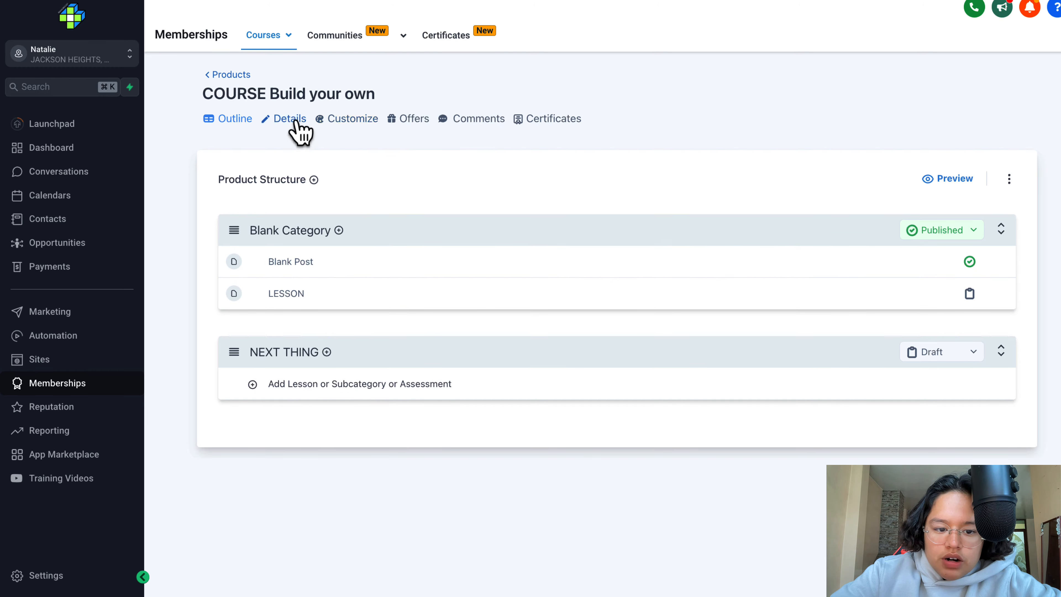
click(351, 121)
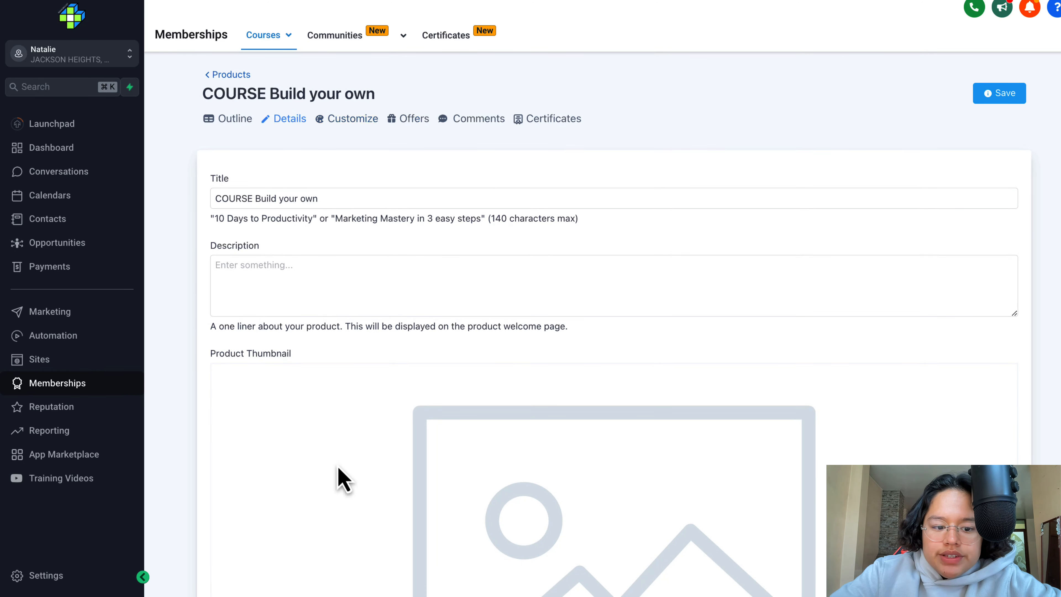
scroll(342, 479, down, 8)
scroll(343, 478, up, 10)
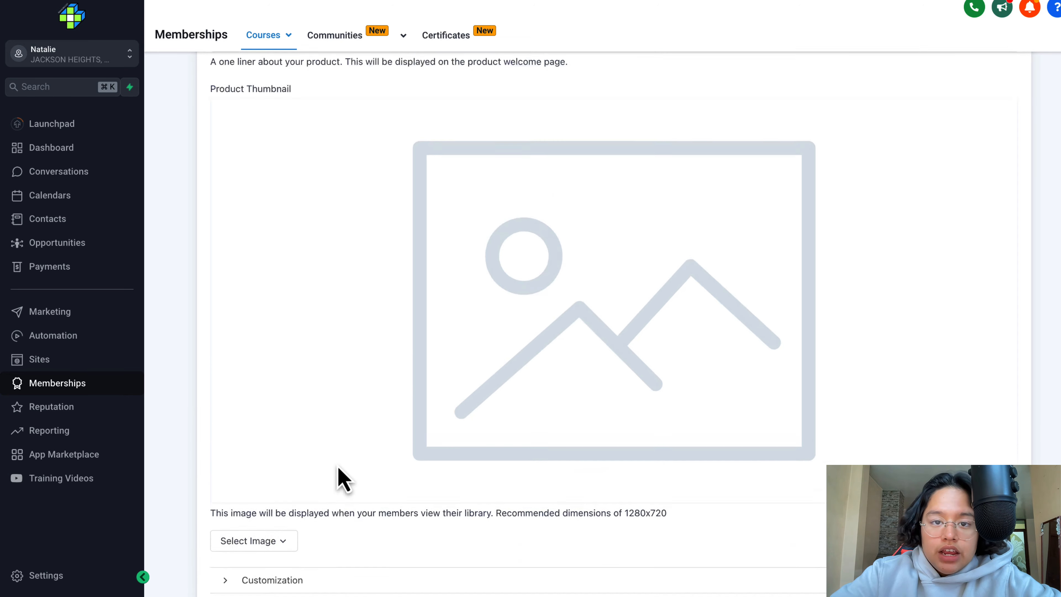
- Return to the products list and open the preview of the Agency- Start Up course
click(218, 76)
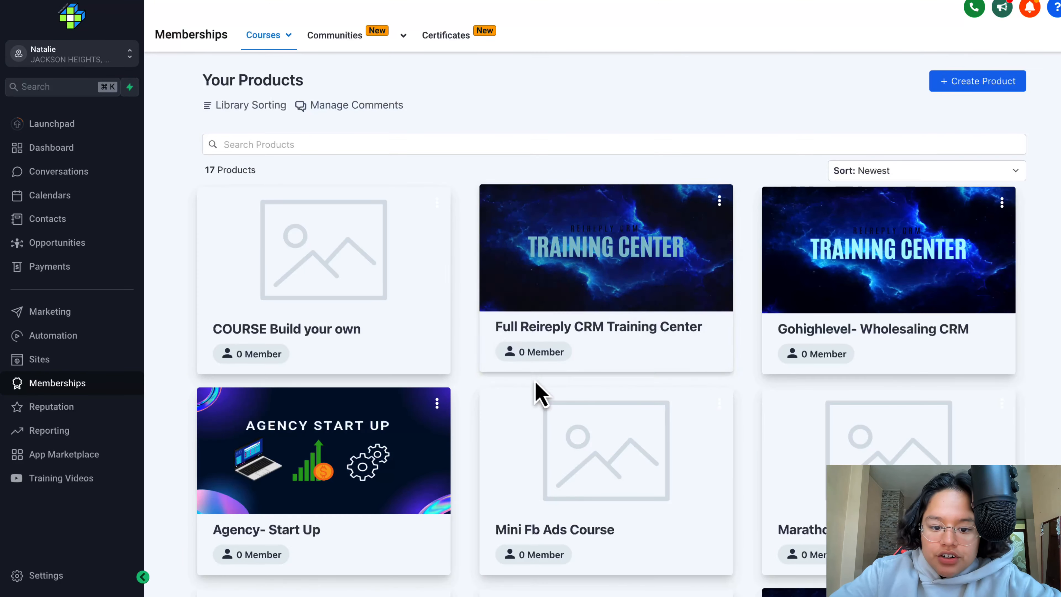
scroll(388, 355, down, 2)
click(358, 350)
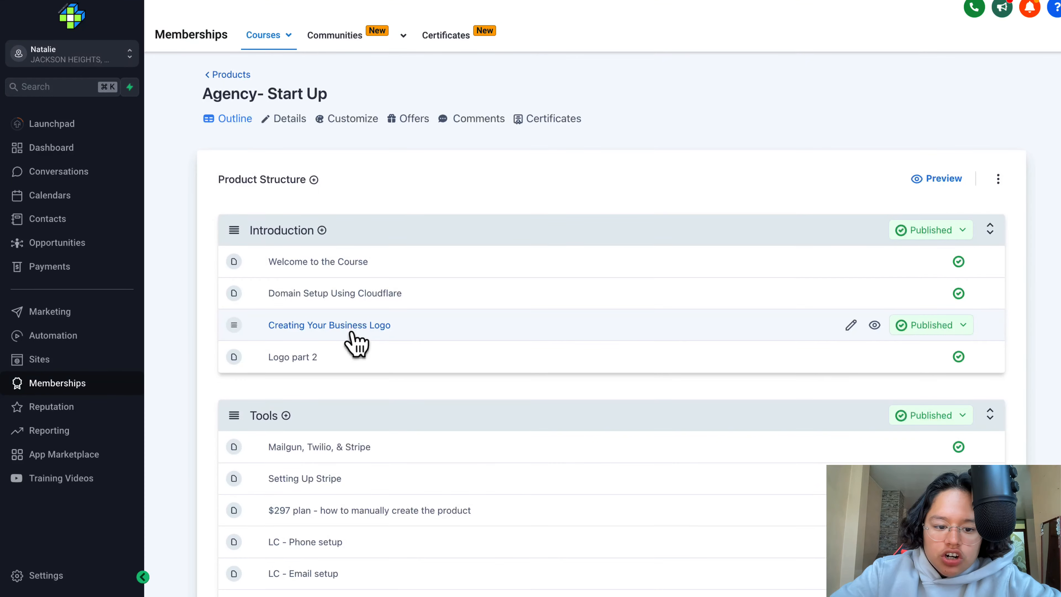
scroll(464, 280, down, 2)
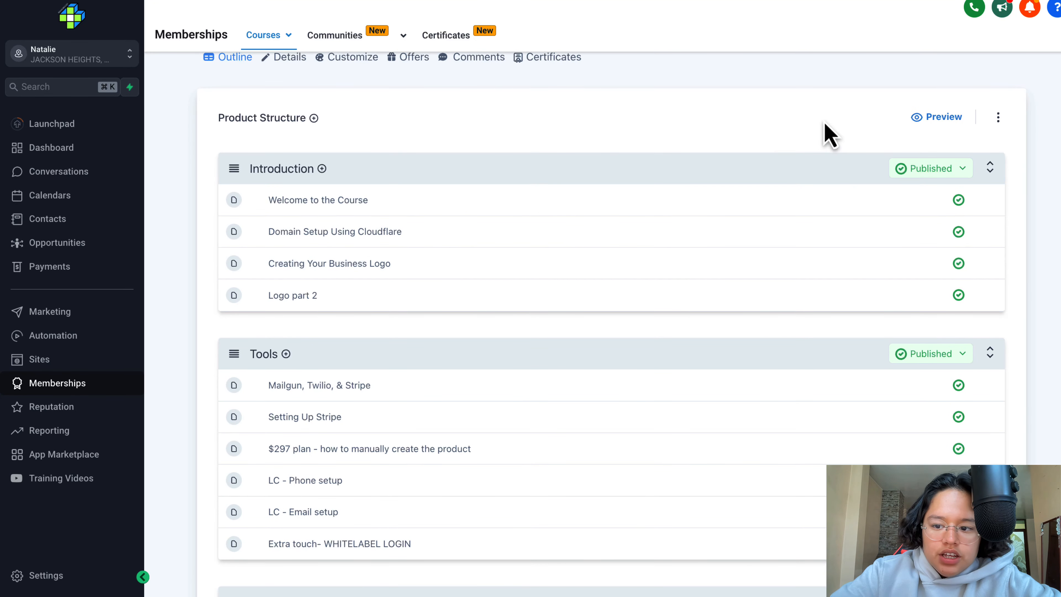
click(951, 124)
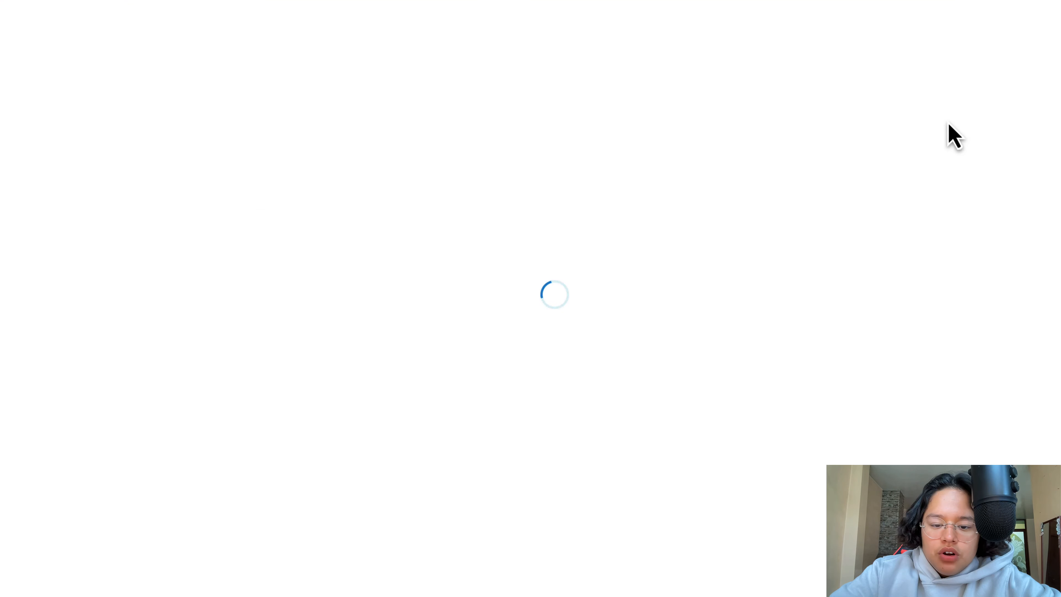
- Look through the previewed course's instructor section and Introduction, Tools and Customization lessons, then return to the course outline
scroll(461, 229, down, 6)
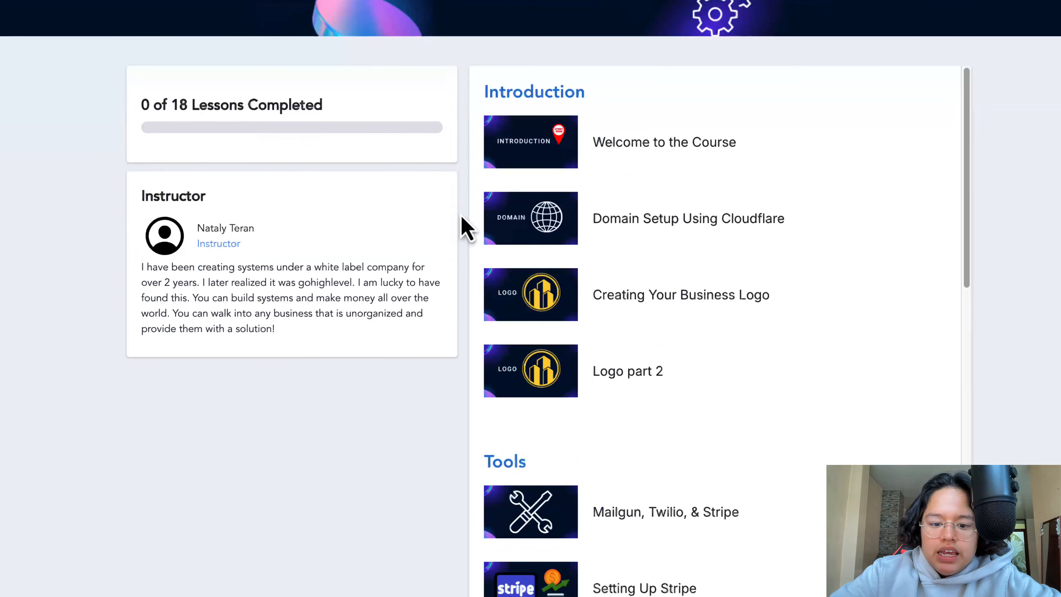
scroll(558, 247, down, 6)
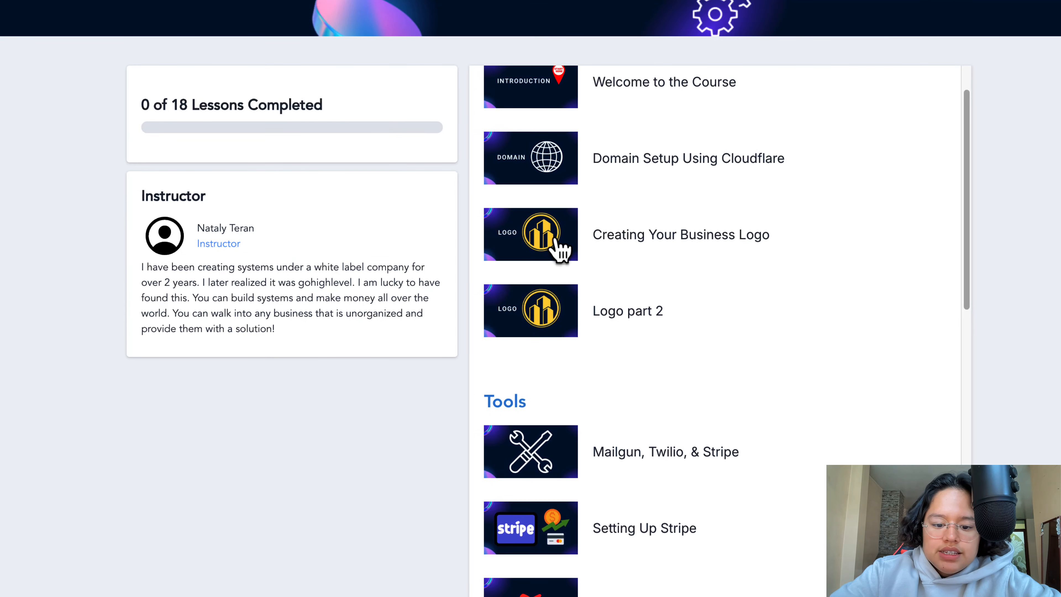
scroll(614, 242, down, 3)
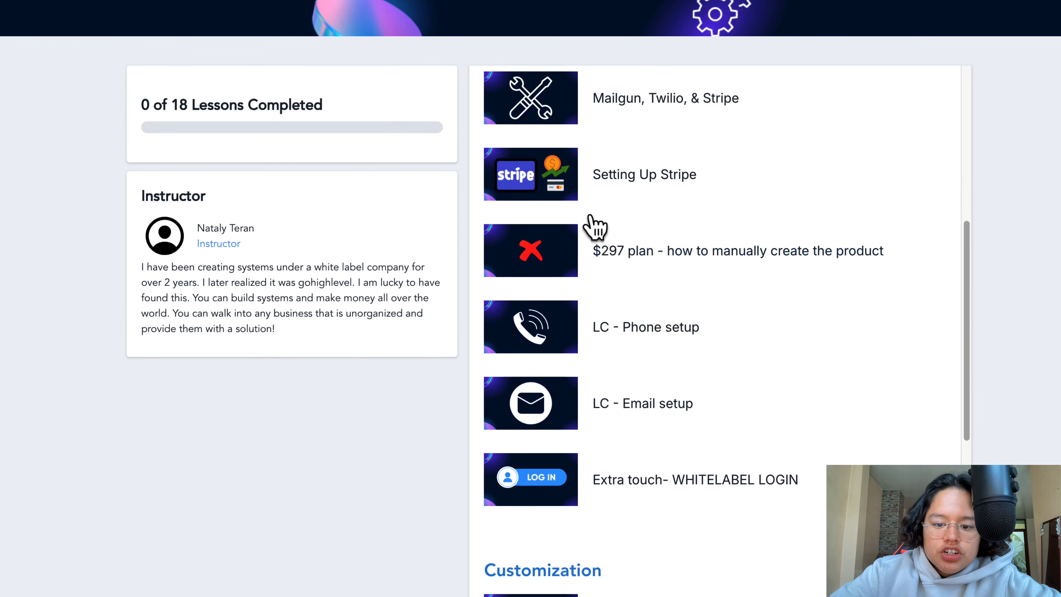
scroll(612, 186, down, 5)
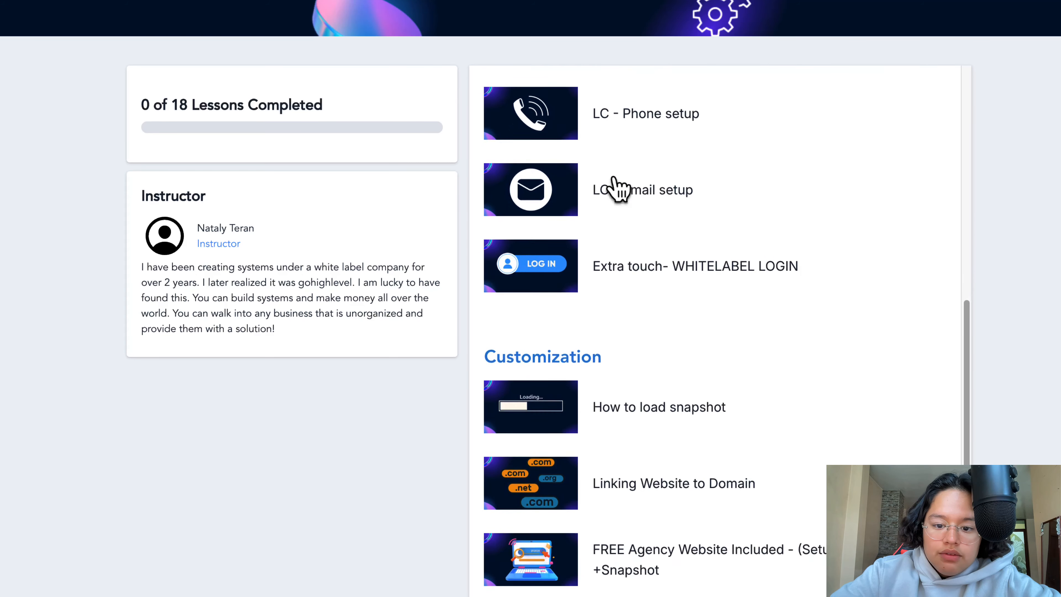
scroll(612, 184, up, 1)
scroll(622, 183, down, 2)
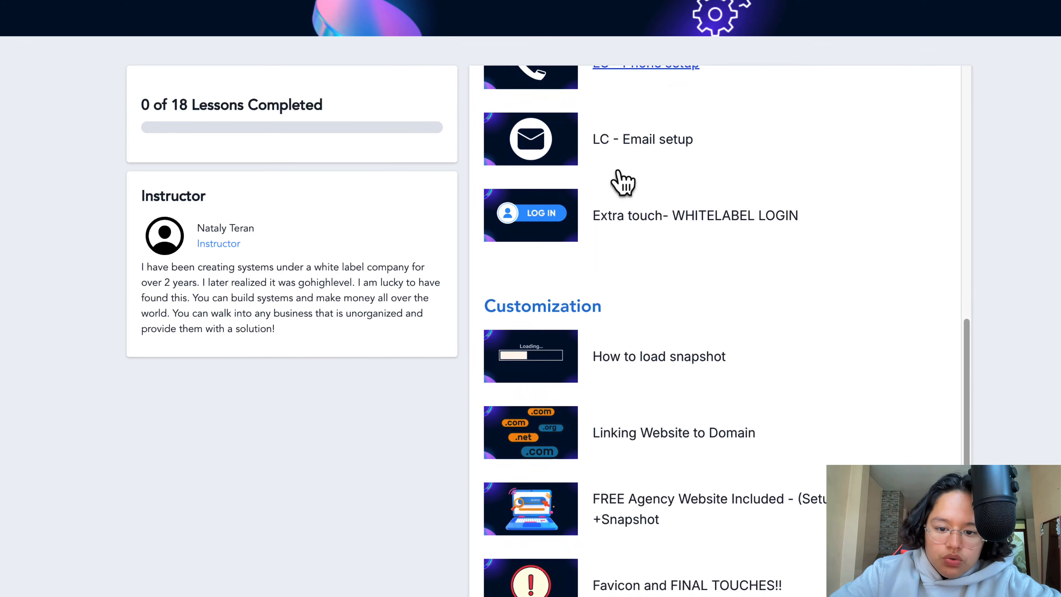
scroll(696, 234, down, 3)
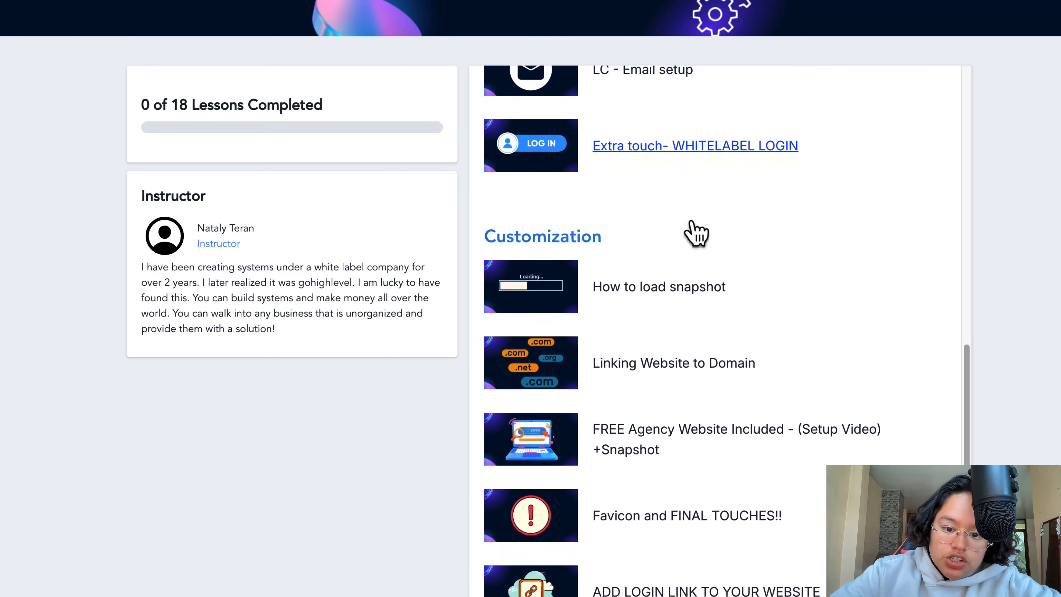
scroll(528, 265, down, 2)
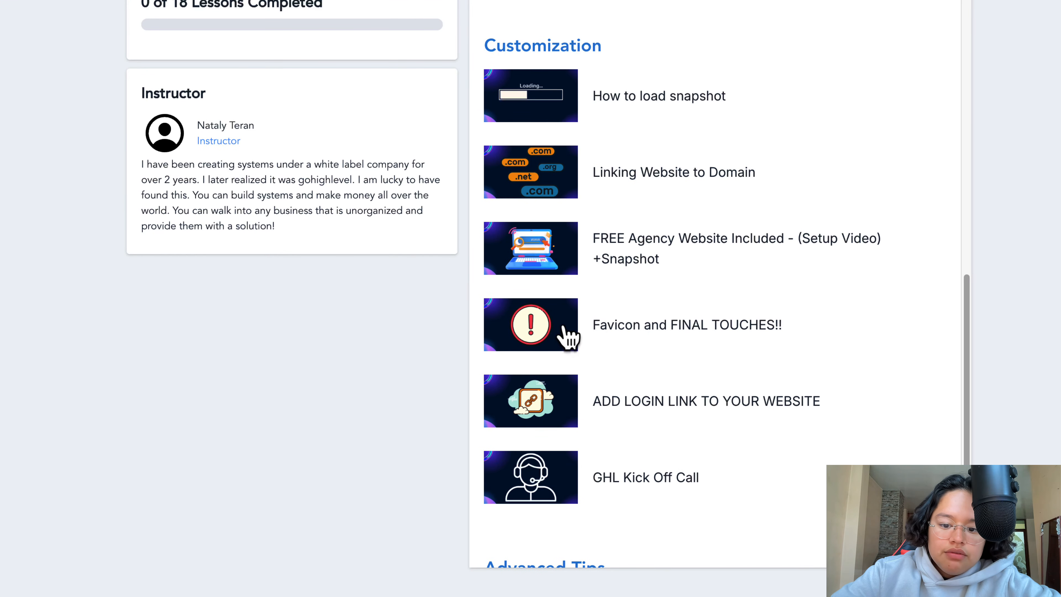
scroll(559, 449, down, 1)
scroll(559, 449, up, 3)
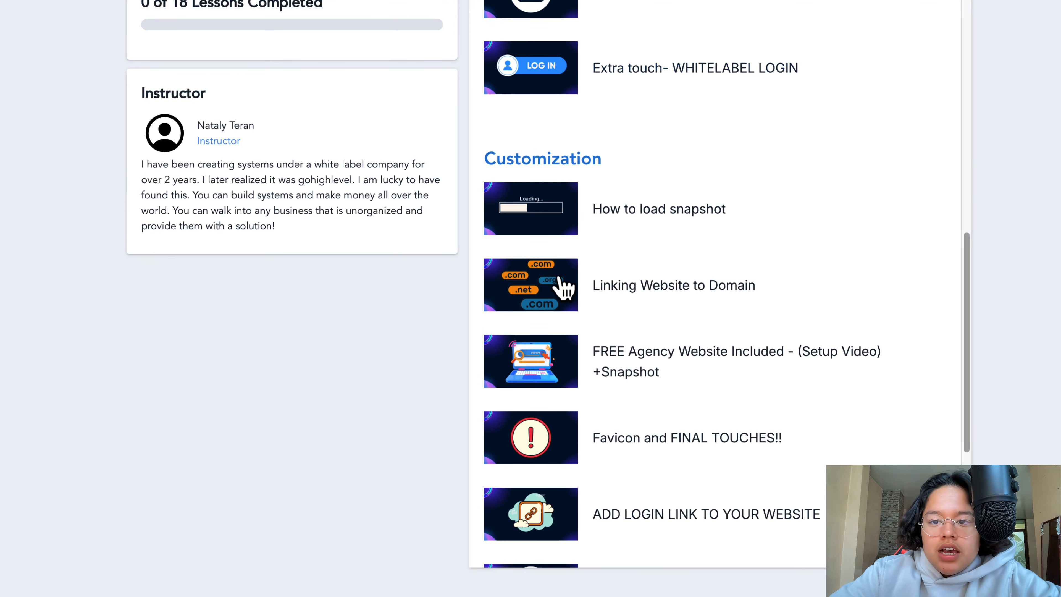
scroll(627, 289, up, 10)
key(ctrl+shift+Tab)
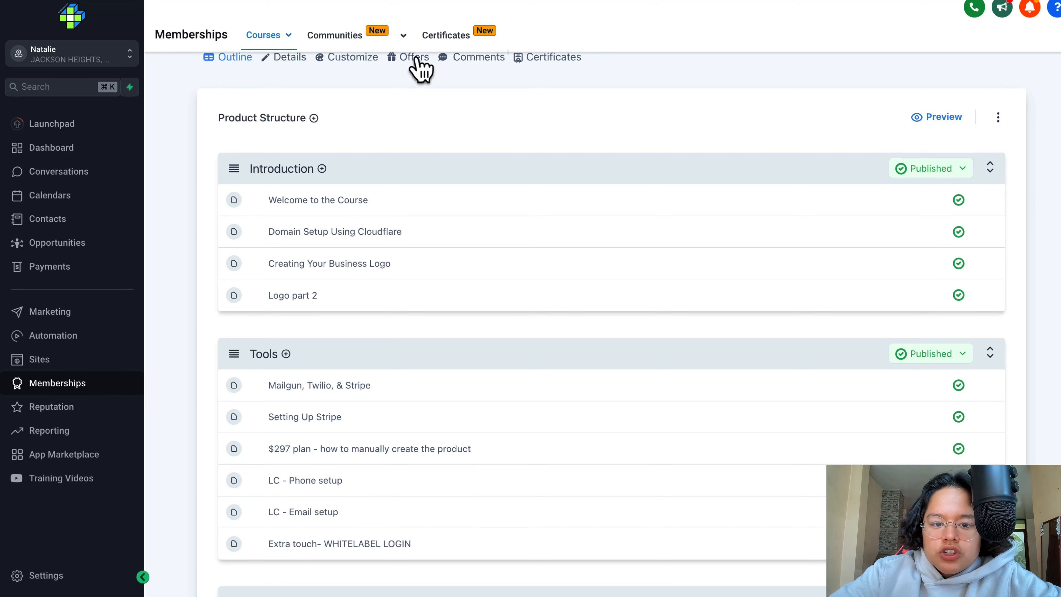
- Start a new course offer and title it "Course title"
mouse_move(295, 41)
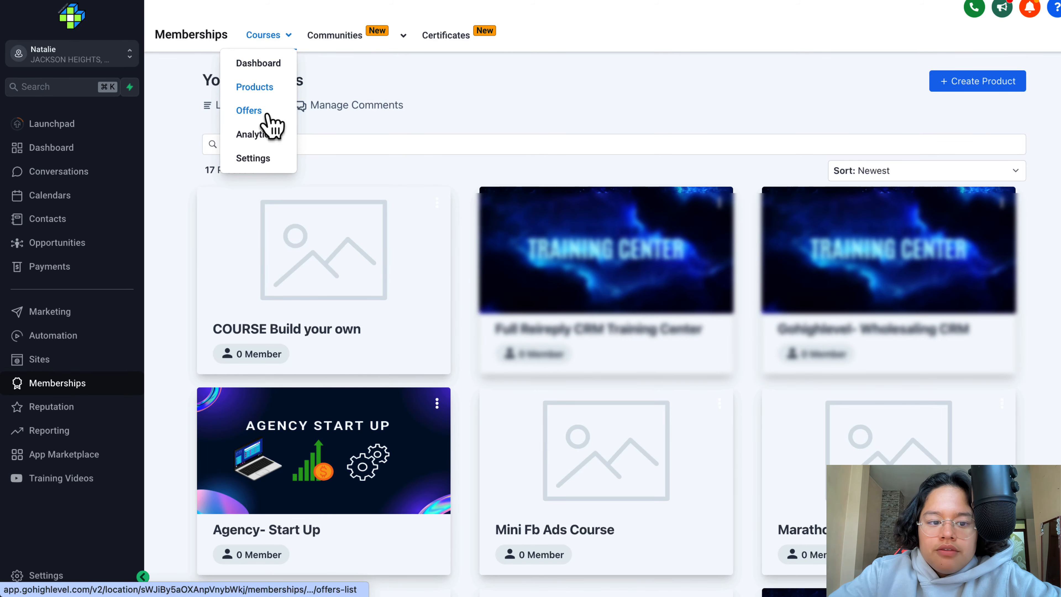
click(267, 116)
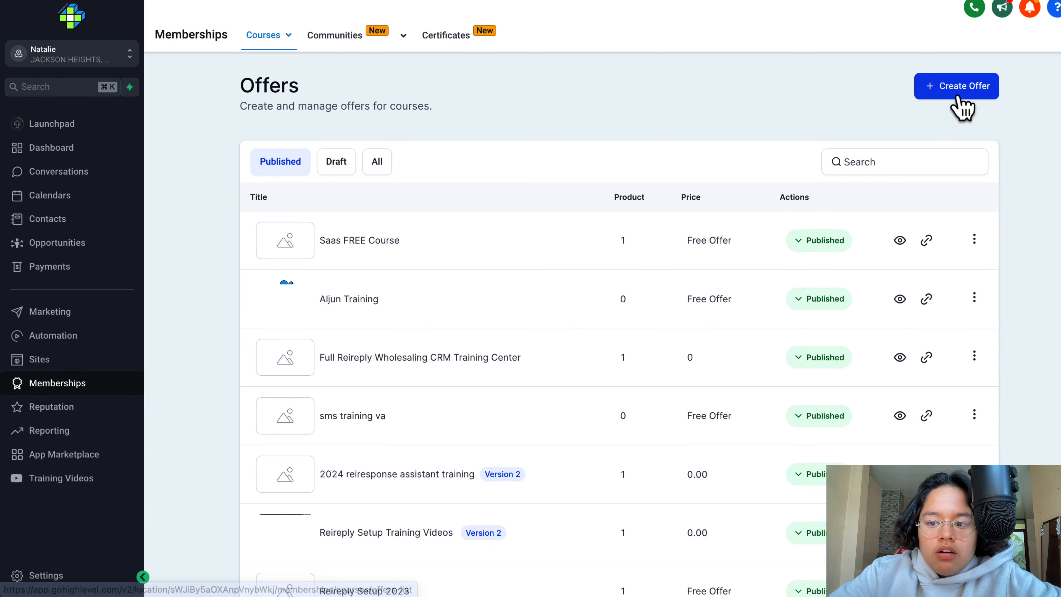
click(956, 88)
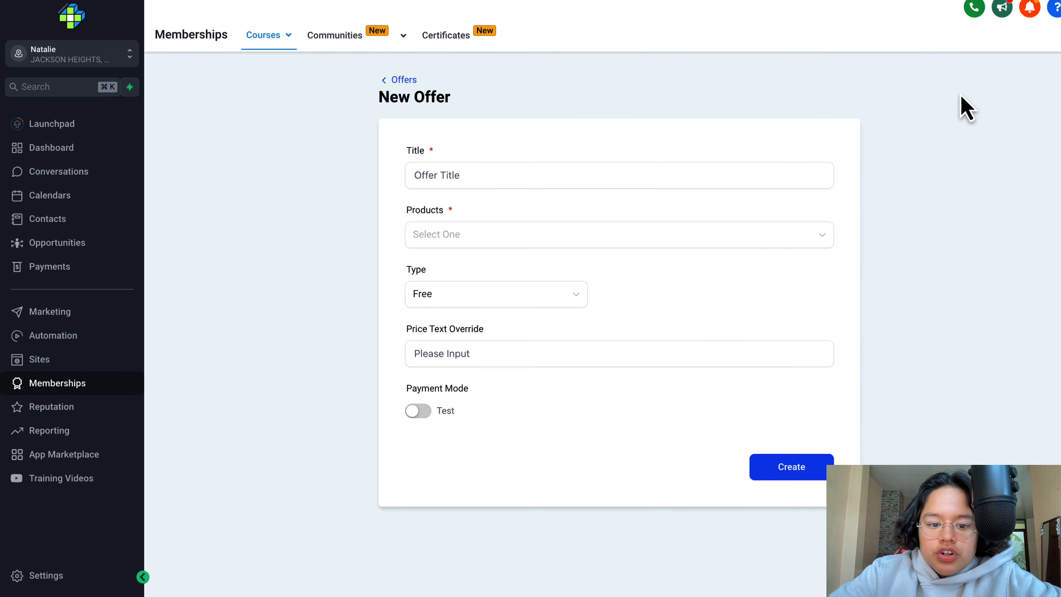
click(520, 174)
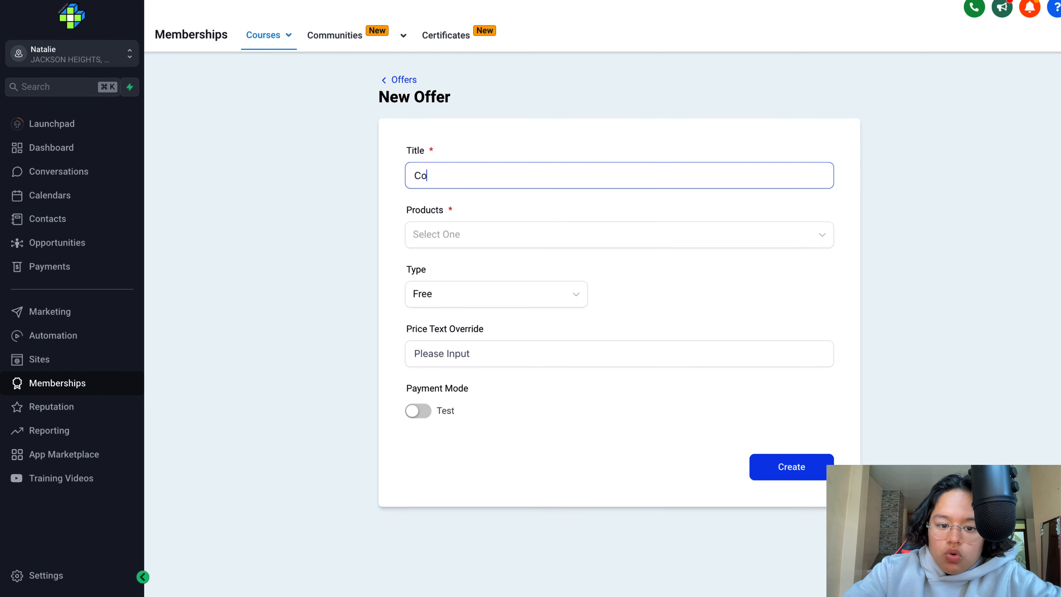
text(Course title)
- Add the product "old" to the new offer
click(571, 235)
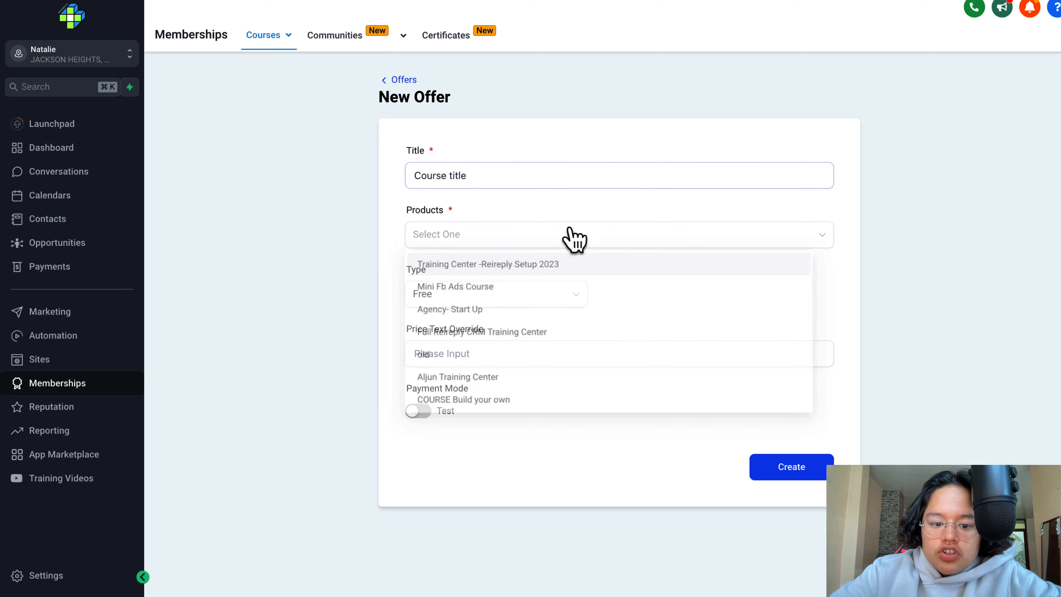
scroll(568, 272, down, 6)
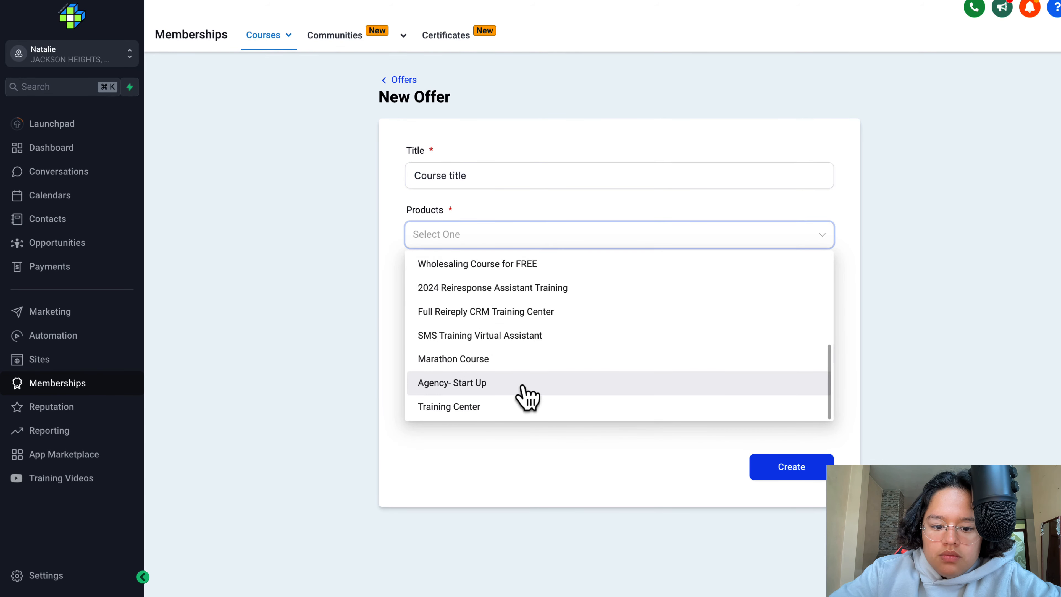
scroll(526, 397, up, 3)
scroll(527, 397, up, 5)
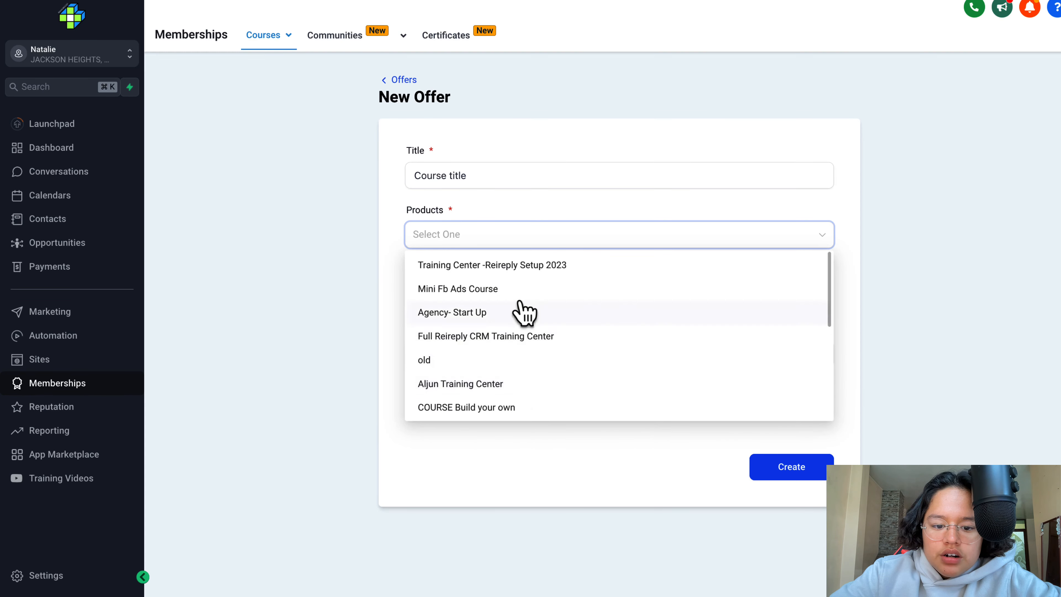
click(474, 360)
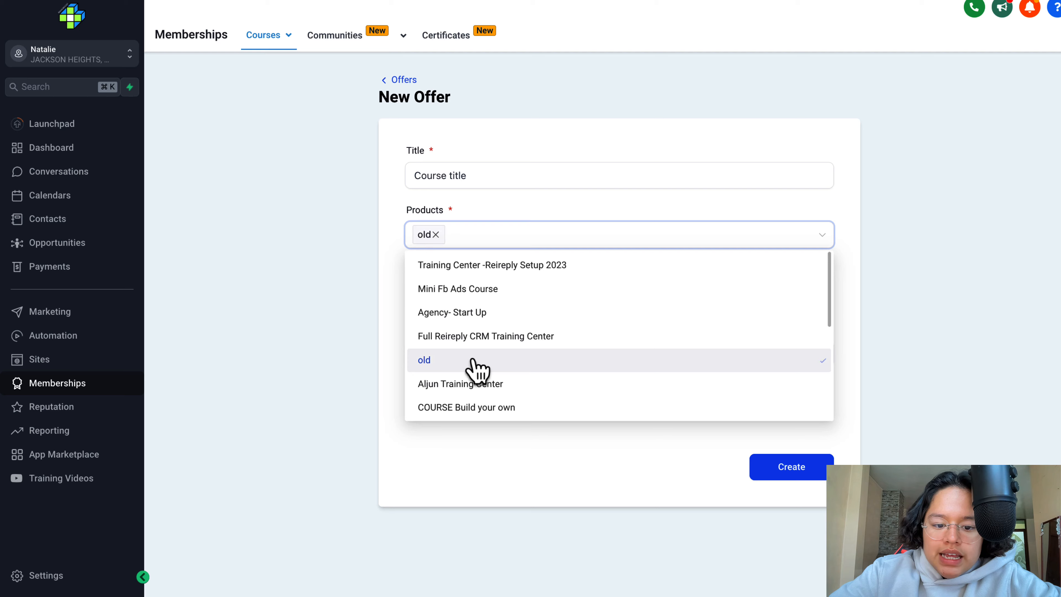
click(547, 228)
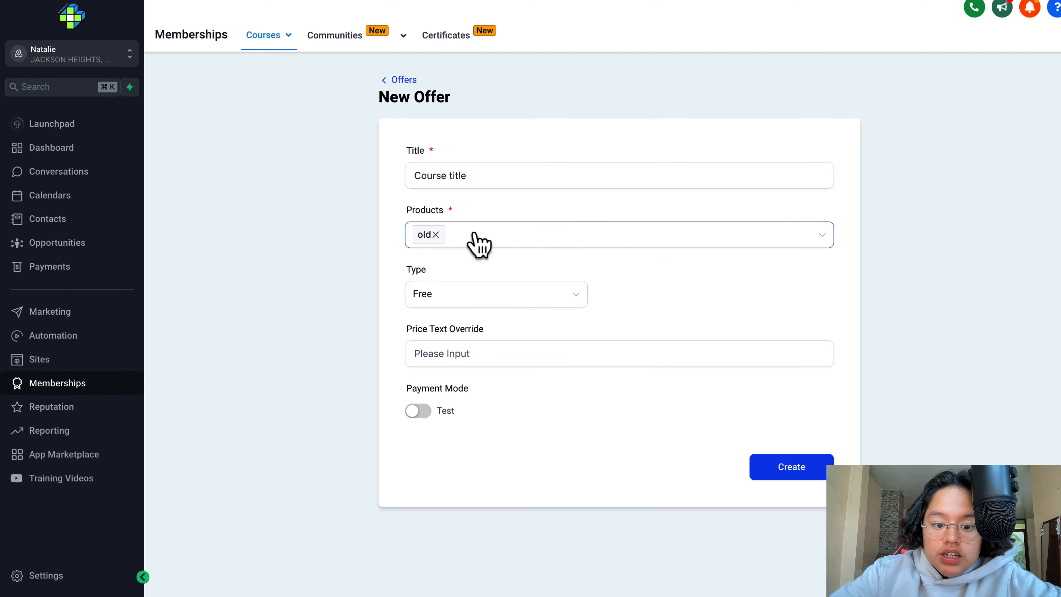
- Try the One Time offer type with an amount of 2999 USD and the Recurring type, then set the type back to Free
click(497, 297)
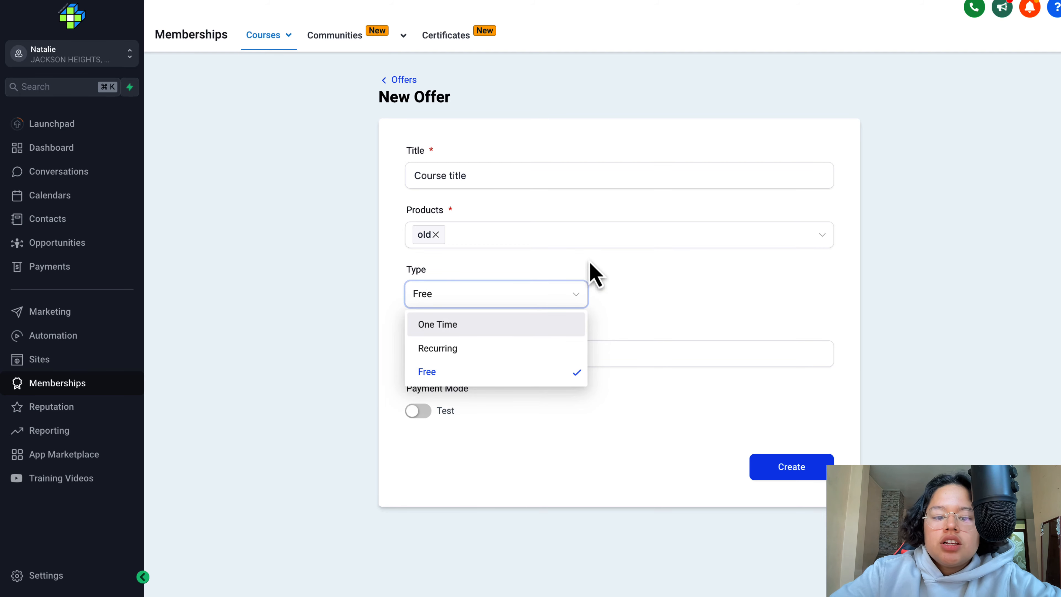
click(527, 324)
click(671, 291)
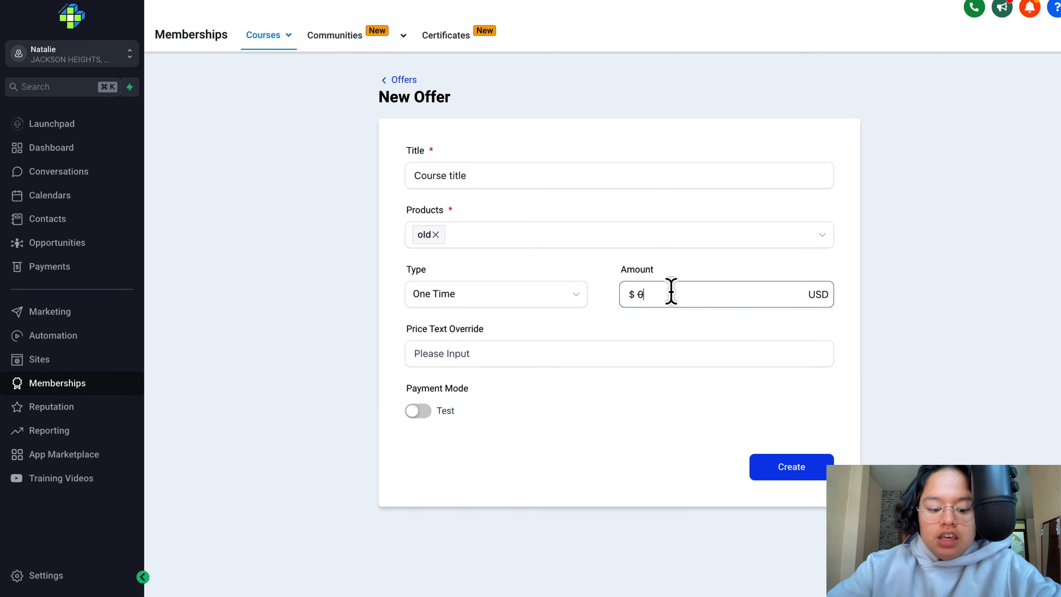
text(2999)
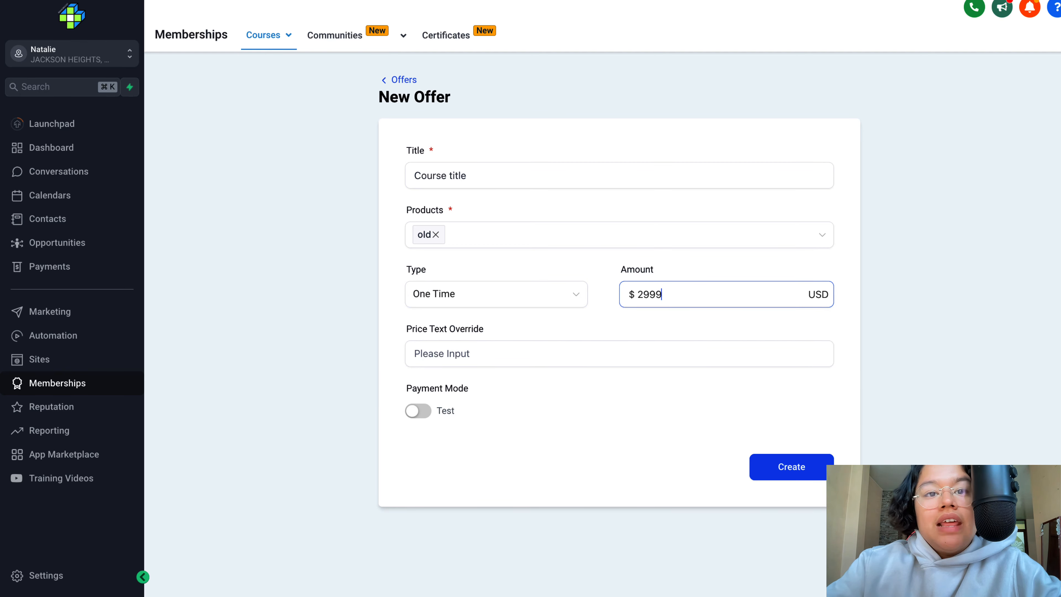
click(504, 294)
click(481, 348)
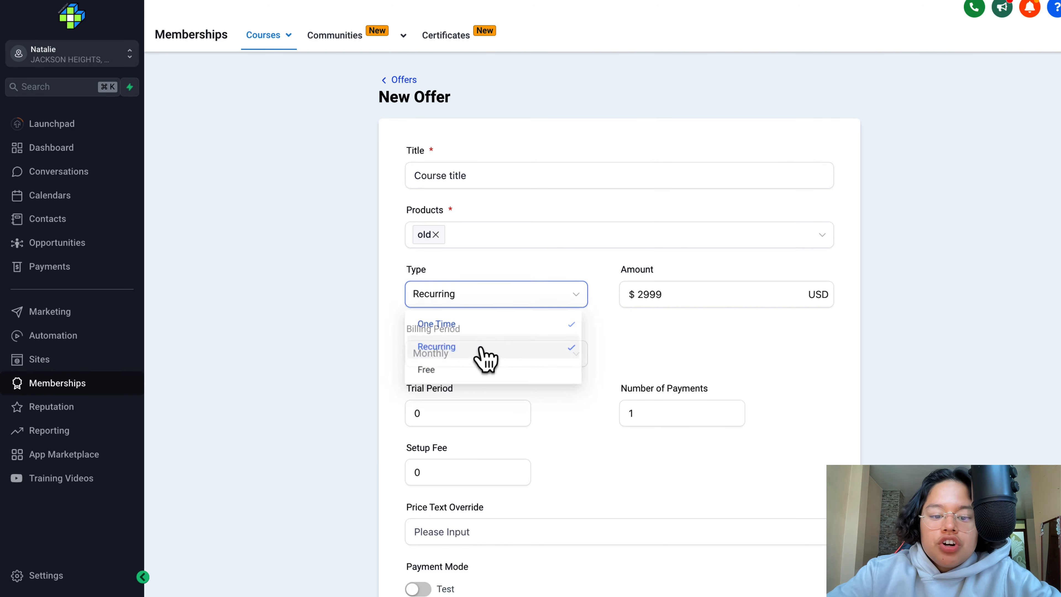
click(555, 297)
click(491, 371)
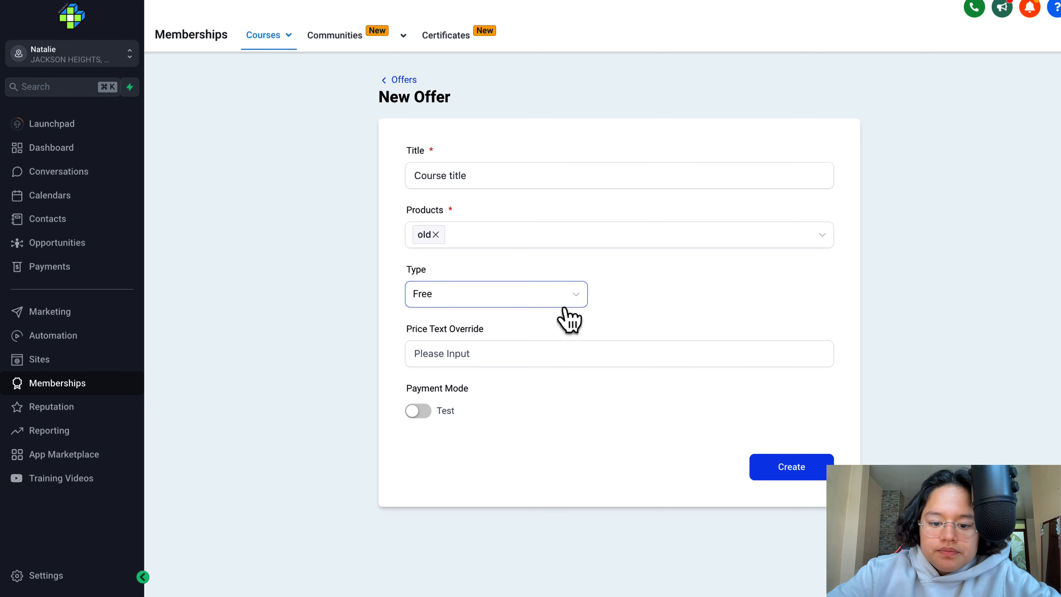
- Create the free offer and review its details, included products, status, pricing and access settings
click(792, 470)
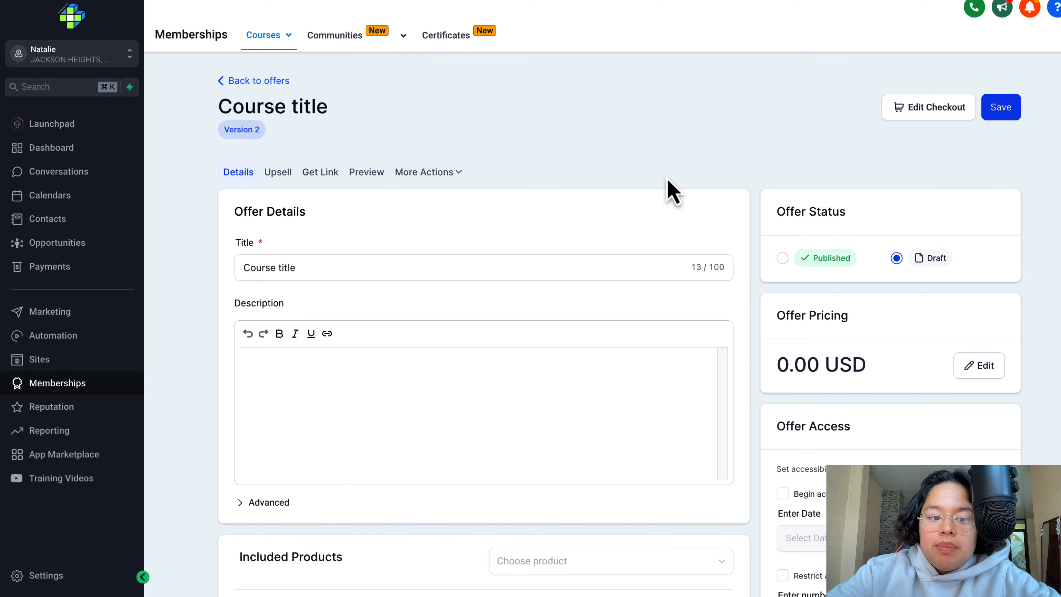
scroll(671, 193, down, 2)
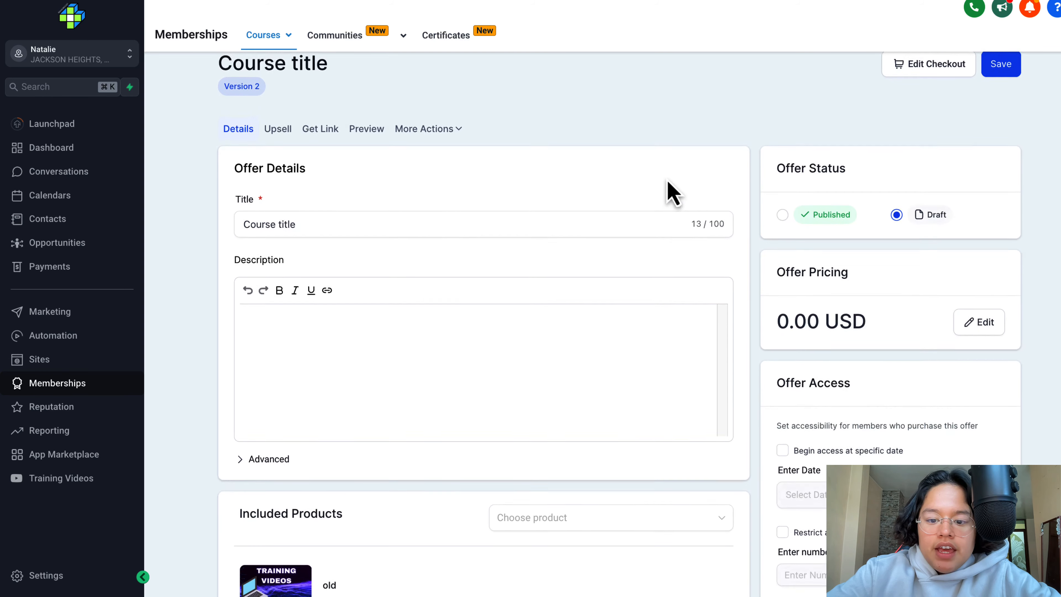
scroll(671, 193, down, 1)
scroll(877, 314, down, 1)
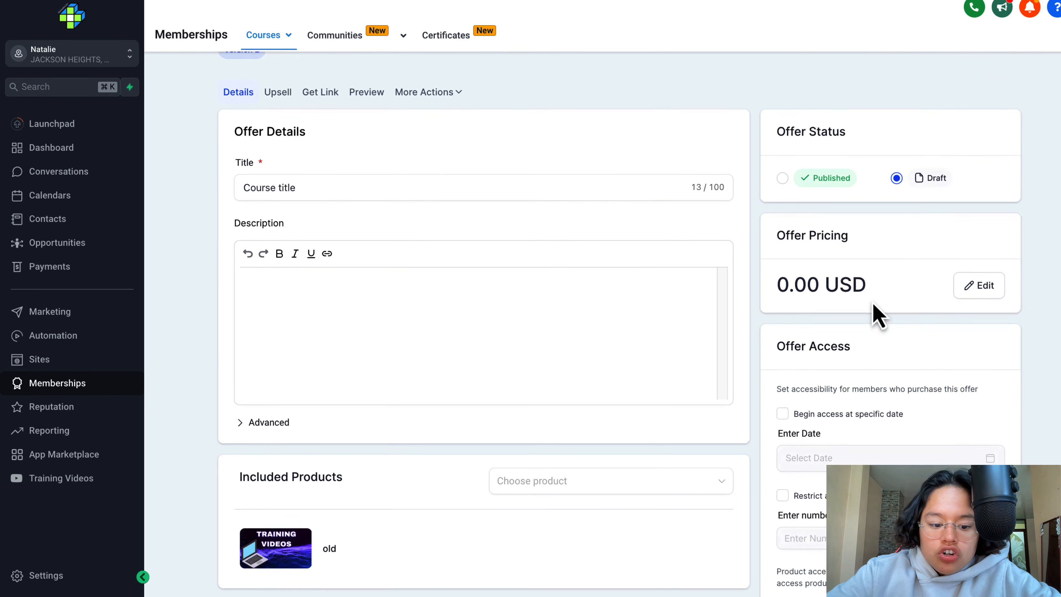
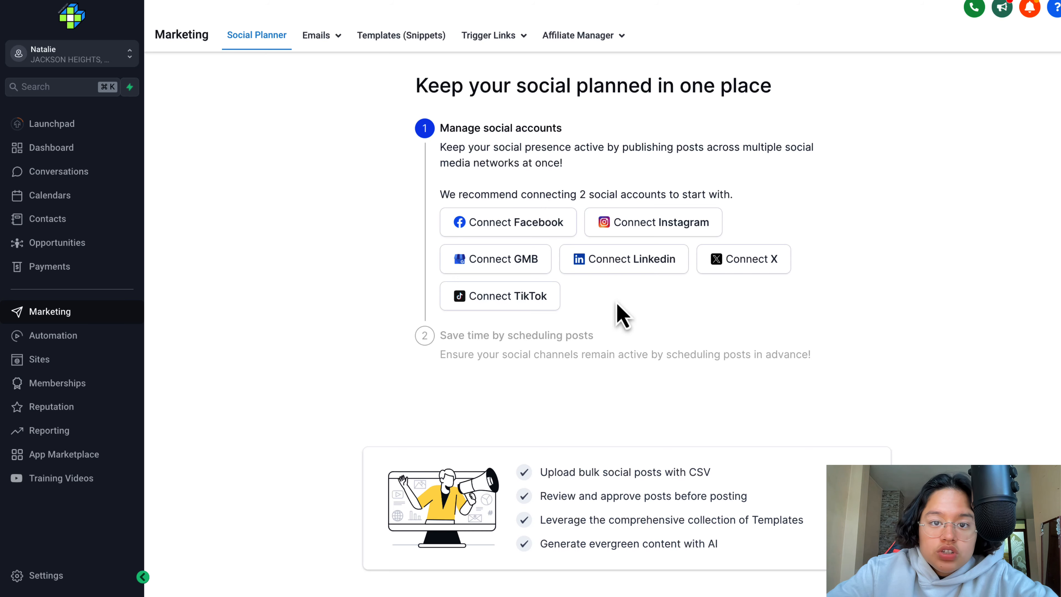
- Review the third-party integrations available in the account settings, such as Google, Stripe, Shopify and TikTok, and return to the Social Planner
click(45, 575)
scroll(50, 364, down, 5)
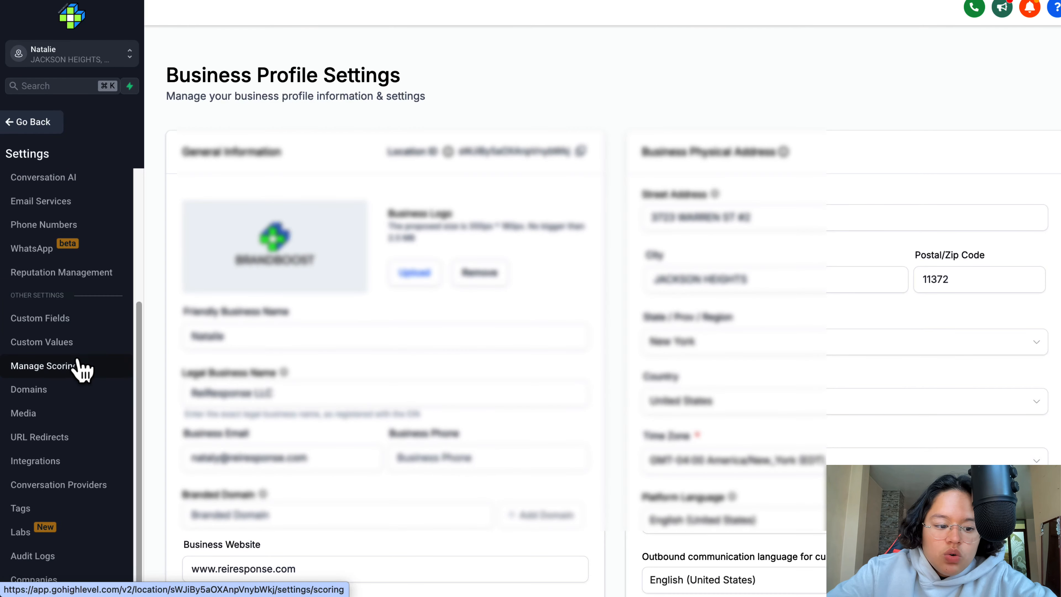
click(40, 460)
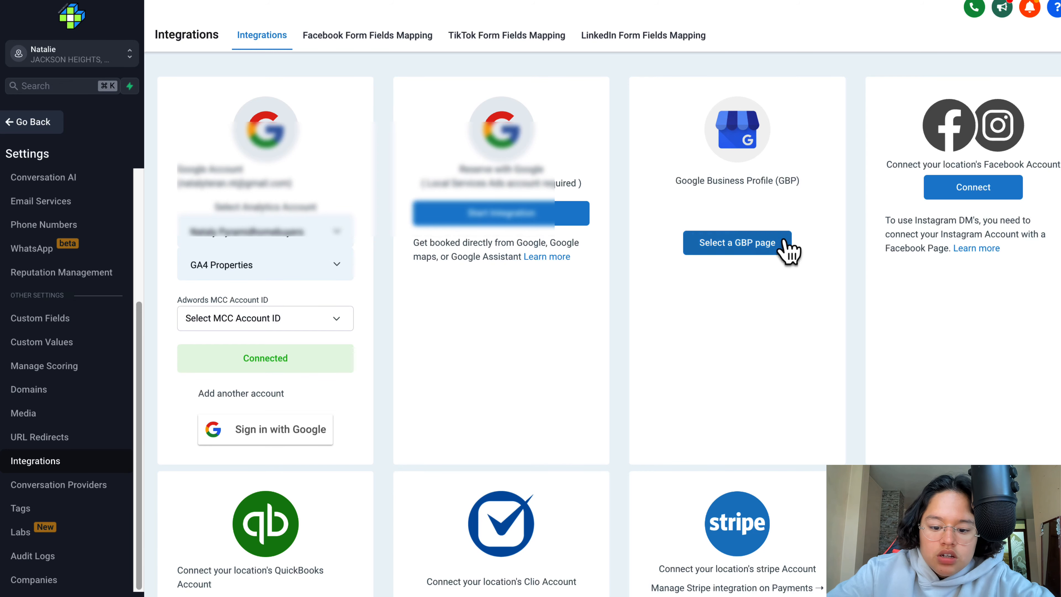
scroll(724, 514, down, 8)
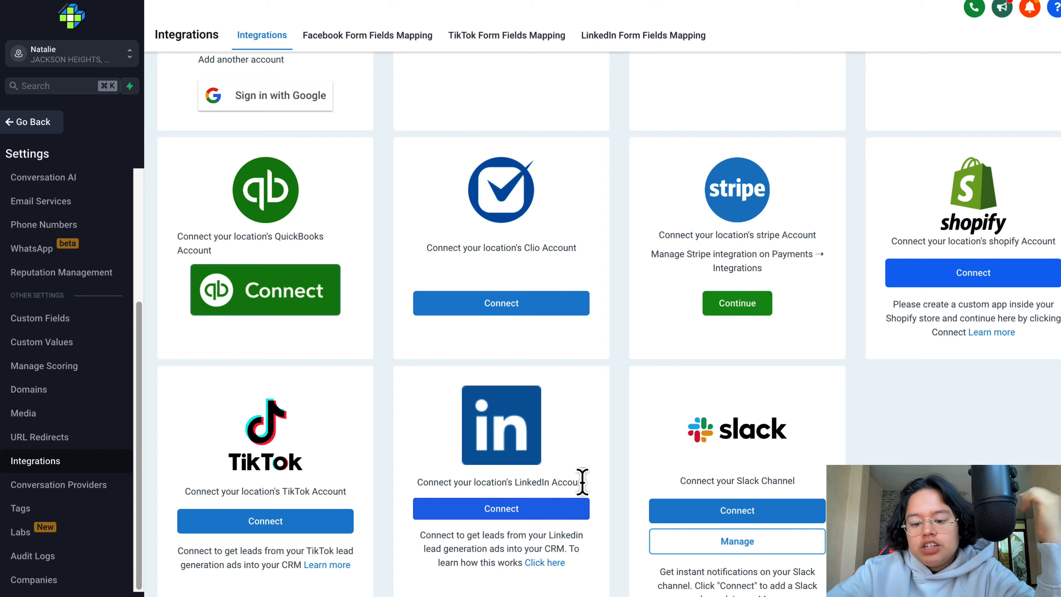
click(47, 132)
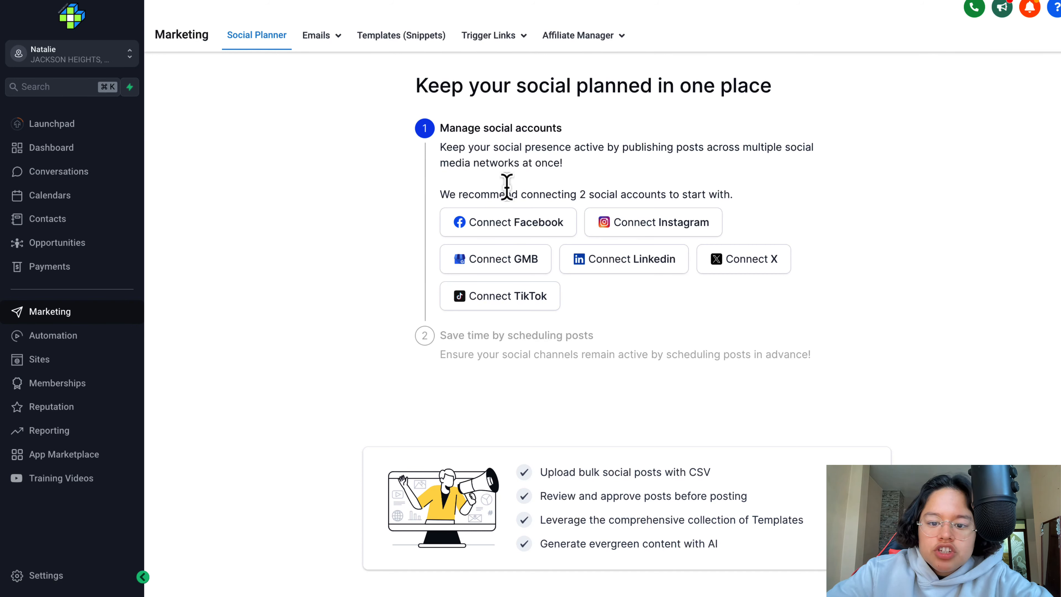
- Connect the Facebook page to the Social Planner, granting LeadConnector the requested access
click(512, 224)
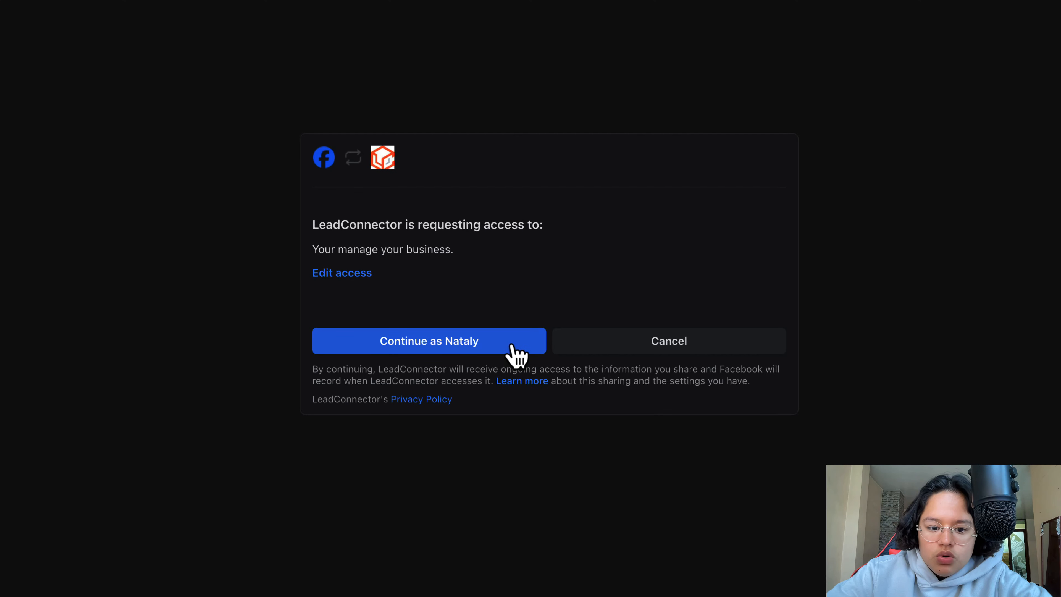
click(511, 347)
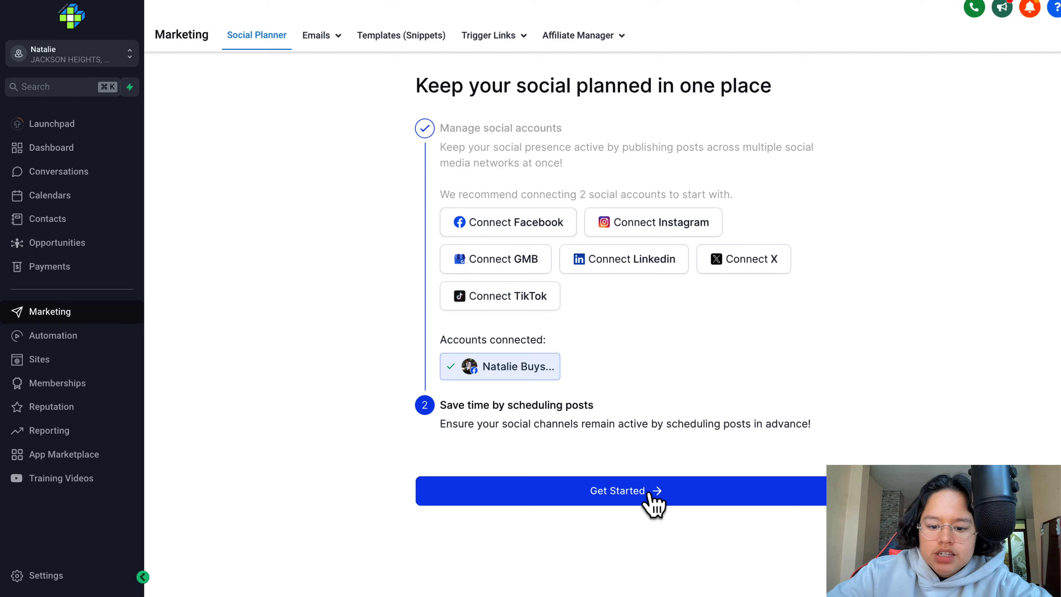
click(648, 493)
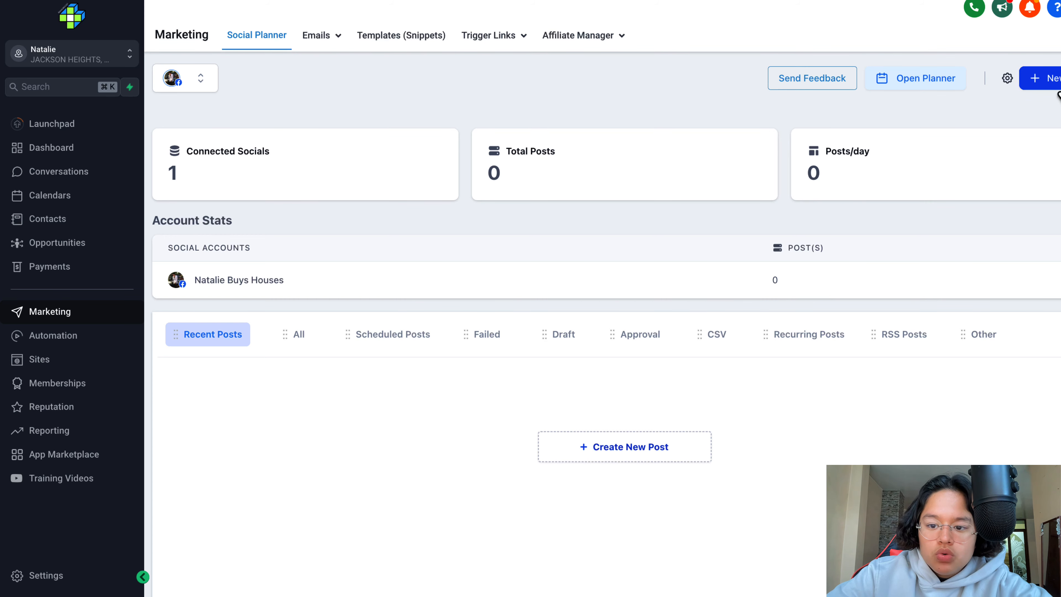
- Start a new social post from the planner calendar on April 23, 2024 and set it to publish to the connected Facebook page
click(928, 82)
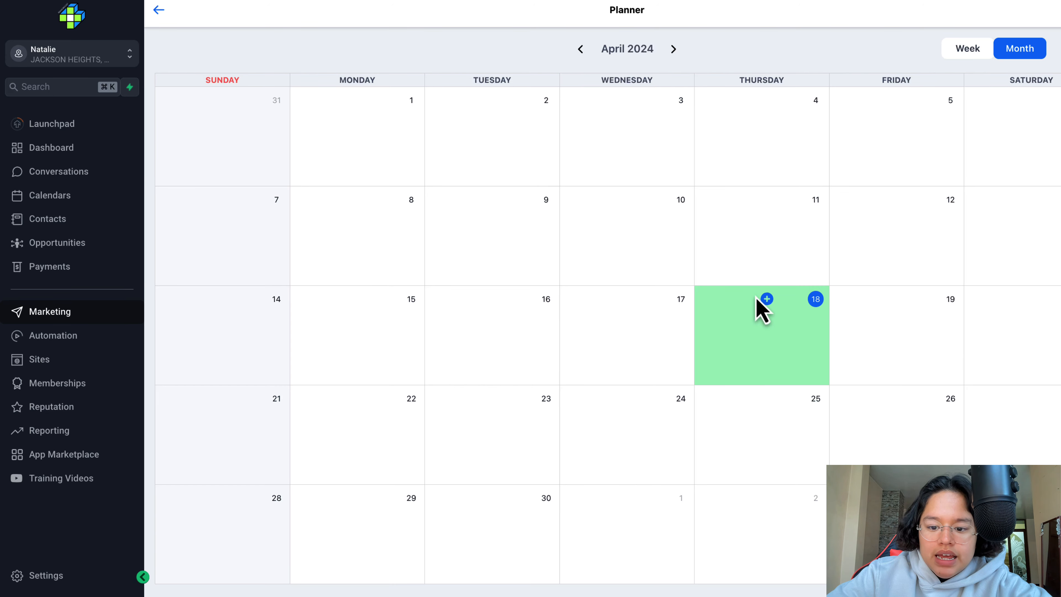
click(767, 298)
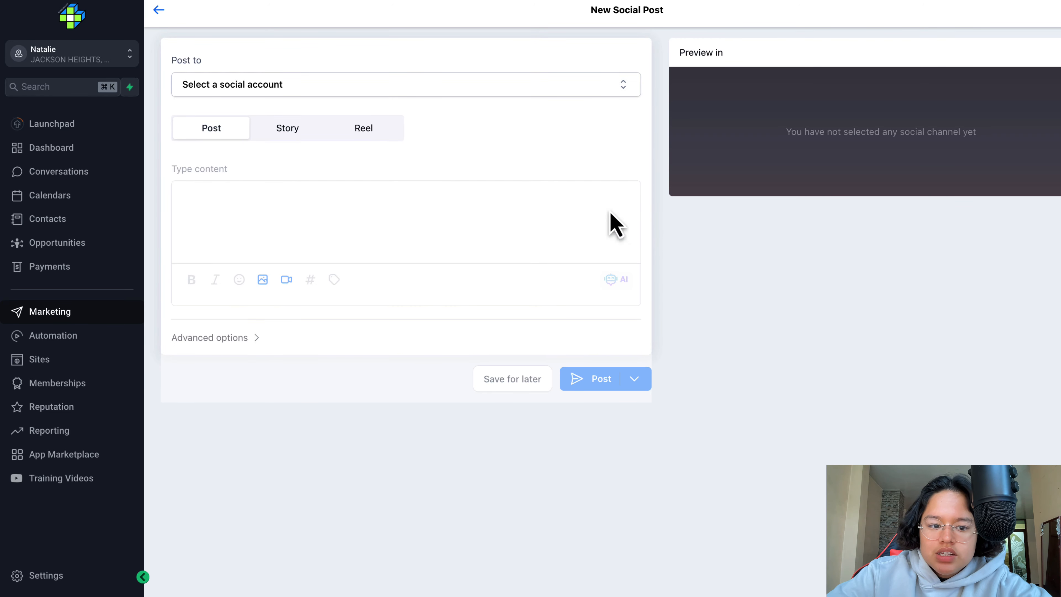
click(160, 11)
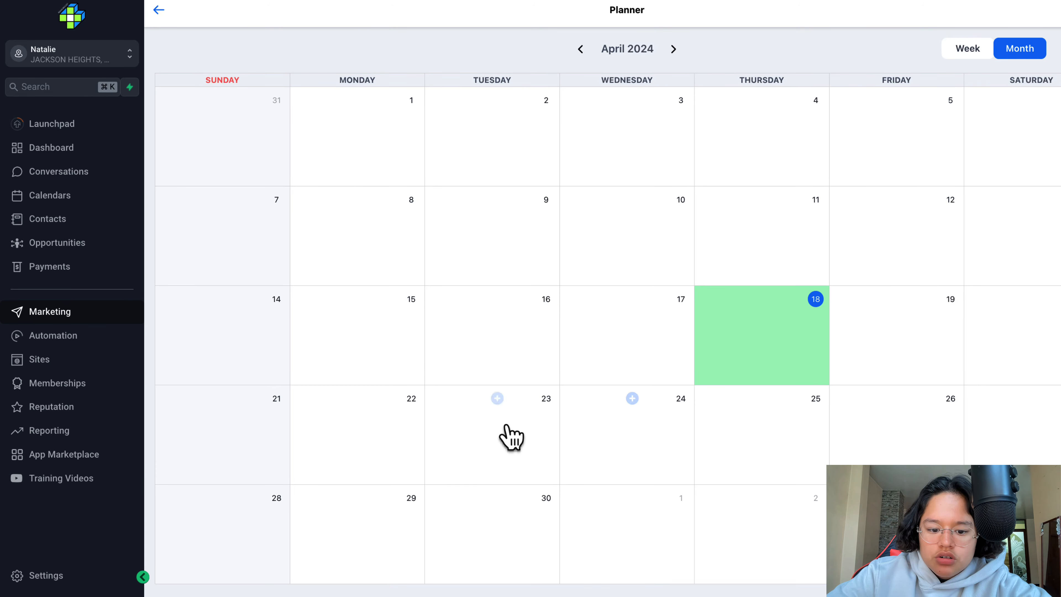
click(496, 399)
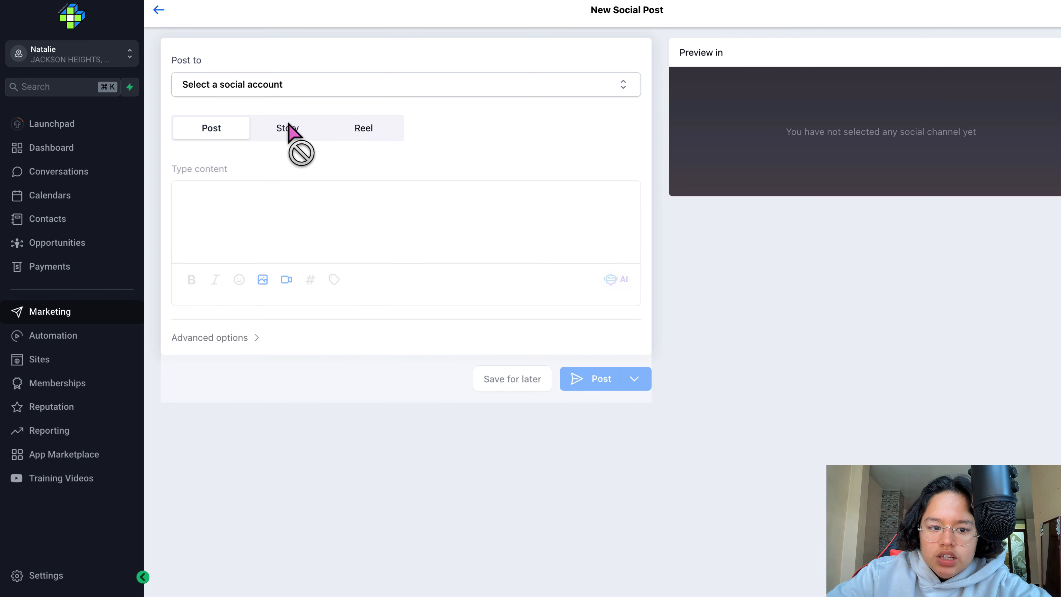
click(303, 88)
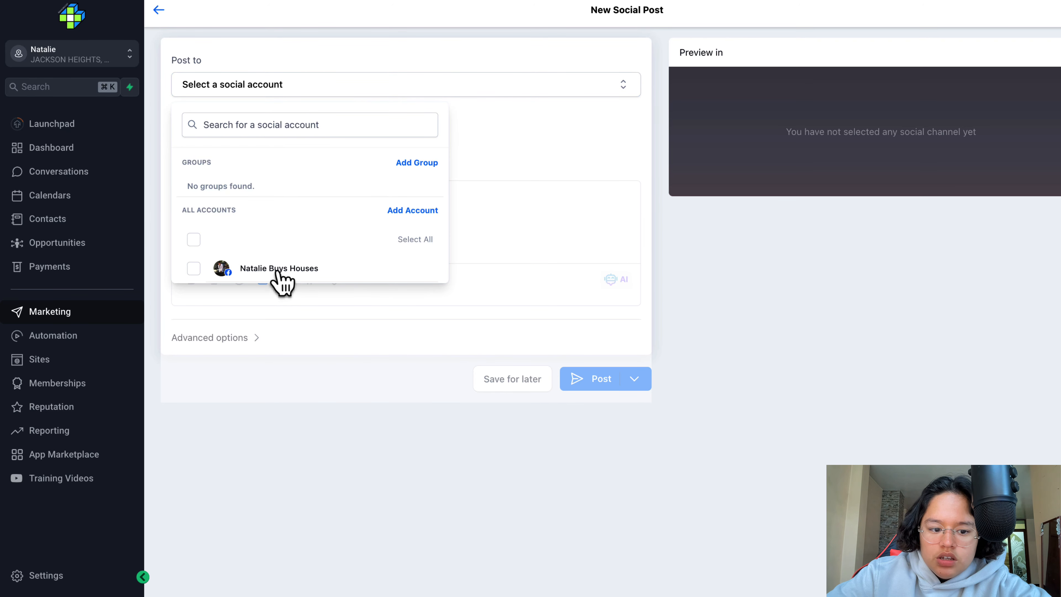
click(197, 269)
click(536, 180)
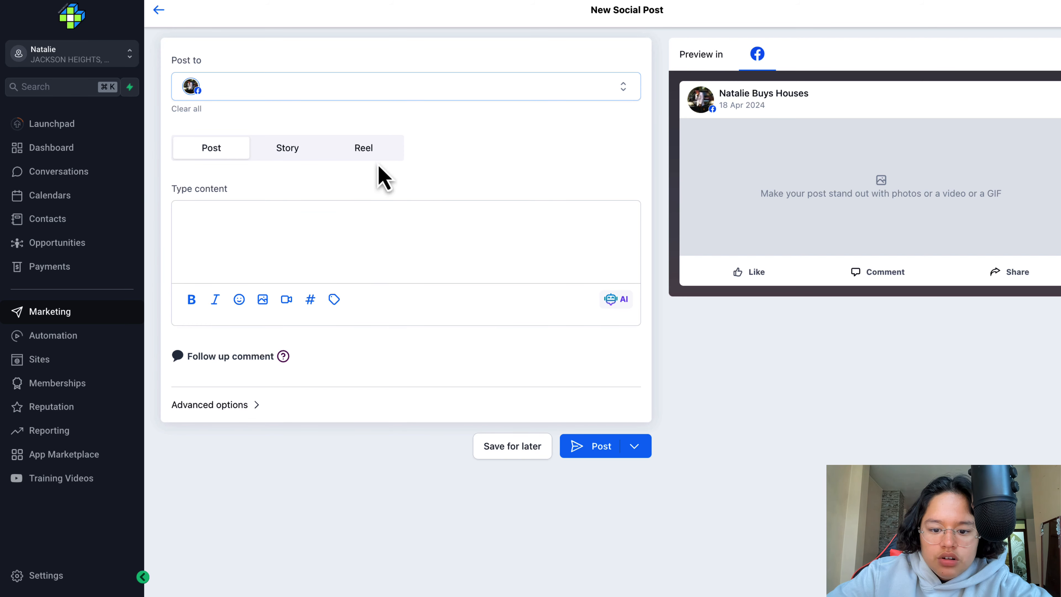
- Examine the AI content generator's title, description, keyword, tone and length settings for the post, and close it without generating
click(268, 215)
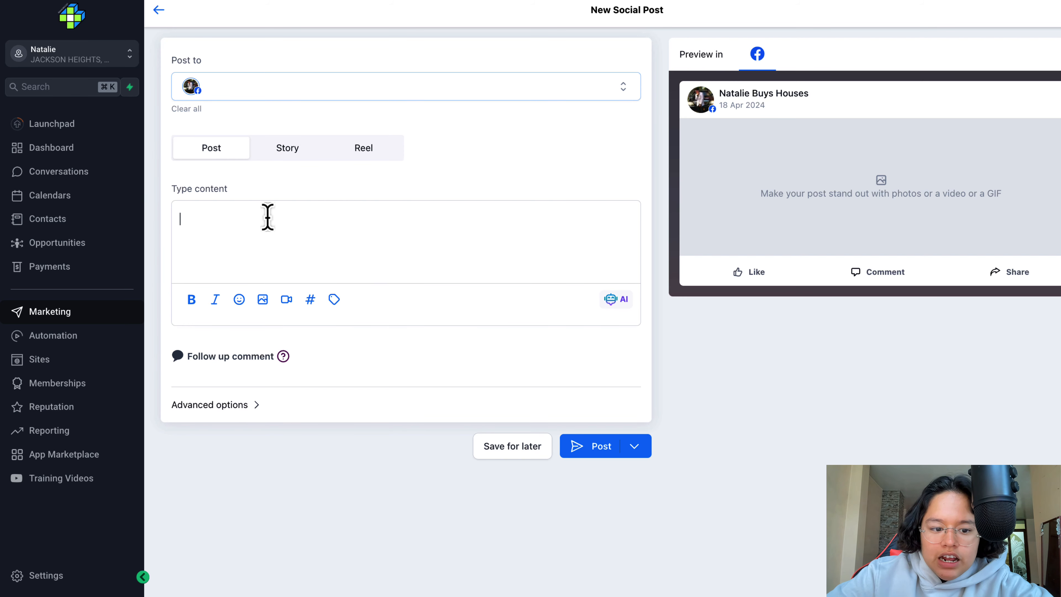
click(625, 305)
click(527, 306)
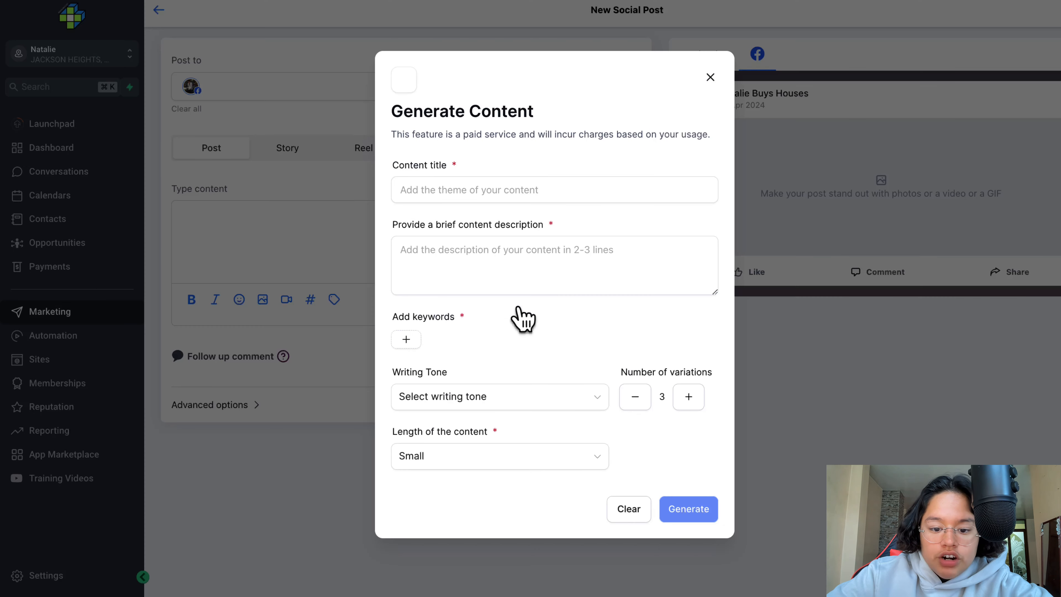
click(545, 191)
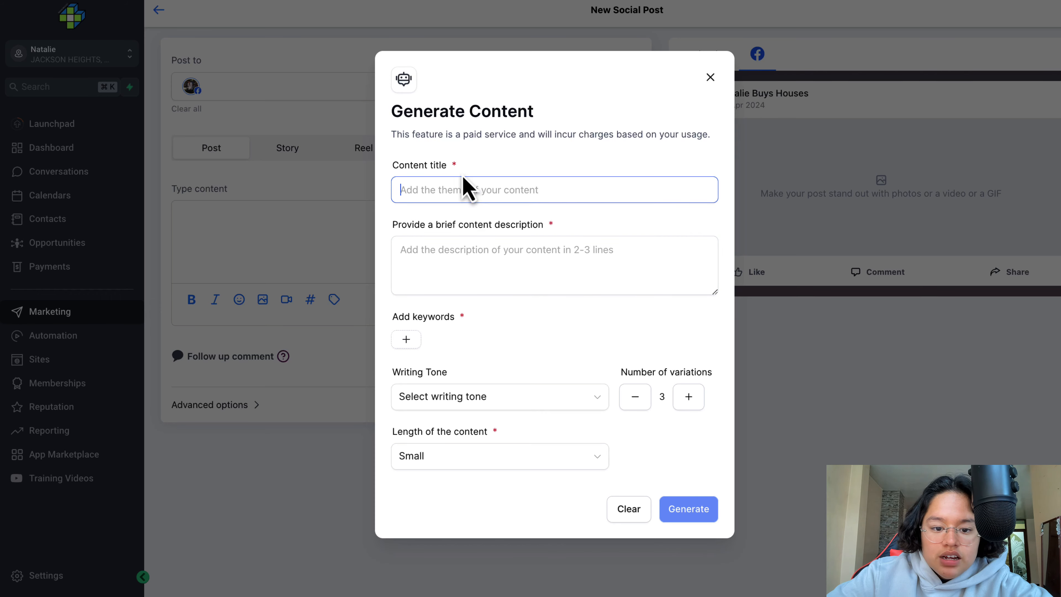
click(471, 240)
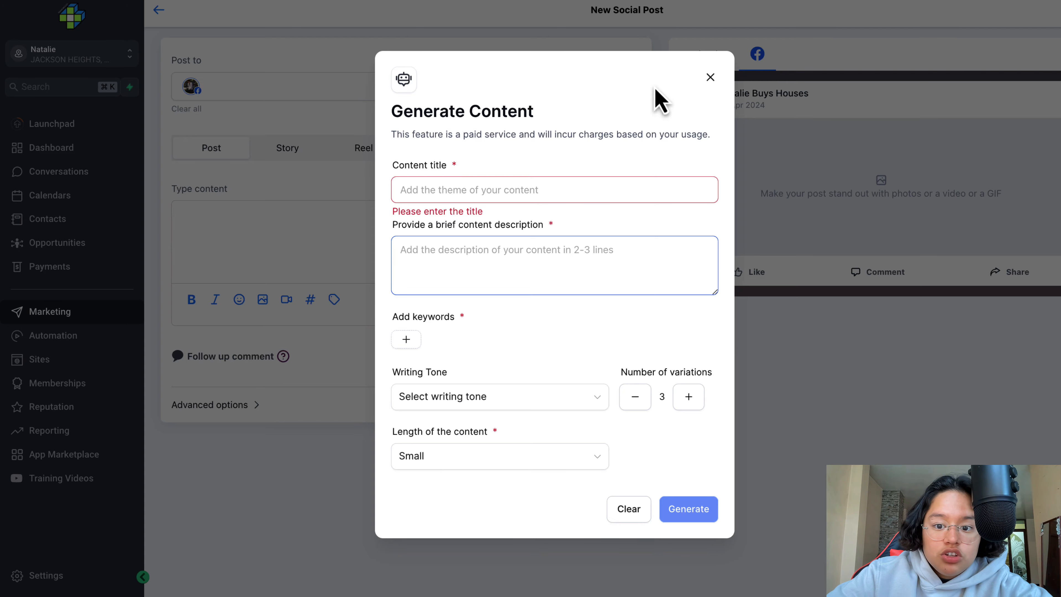
click(710, 77)
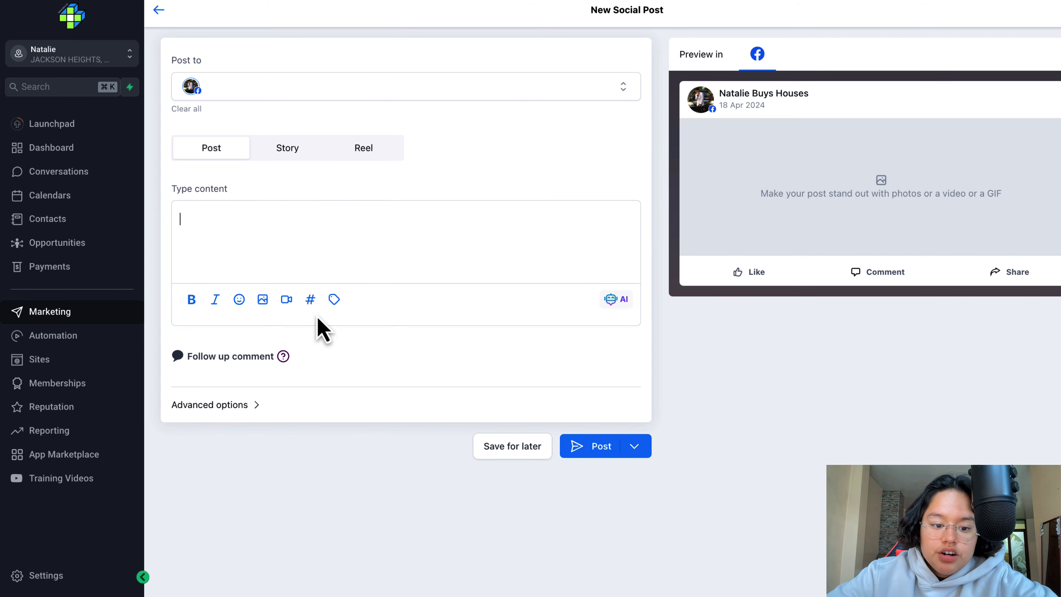
- Examine the post's saved hashtags, follow-up comment and advanced options, including the category selection
click(310, 299)
click(226, 235)
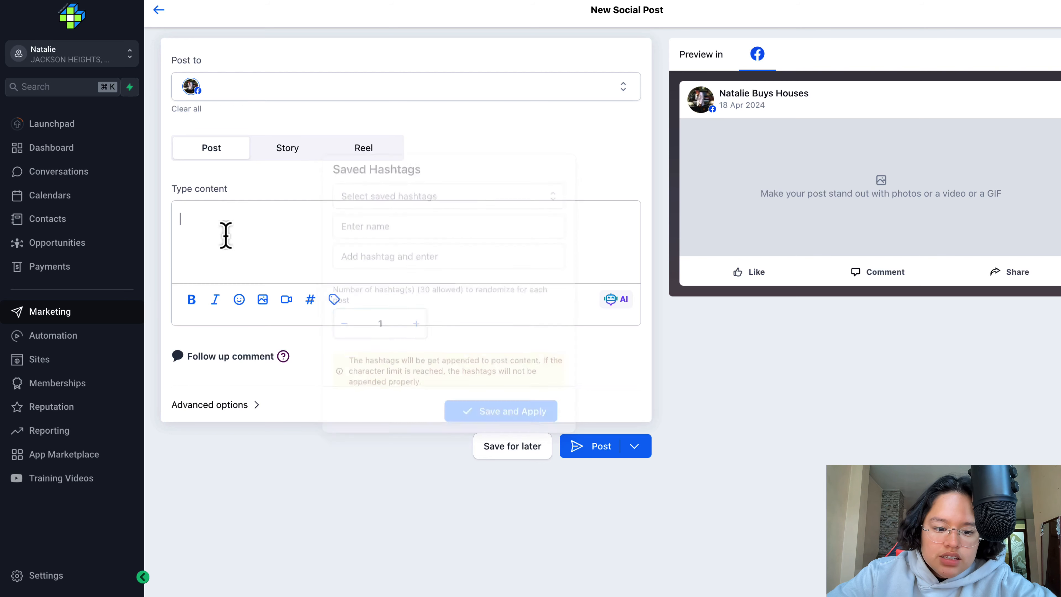
mouse_move(284, 357)
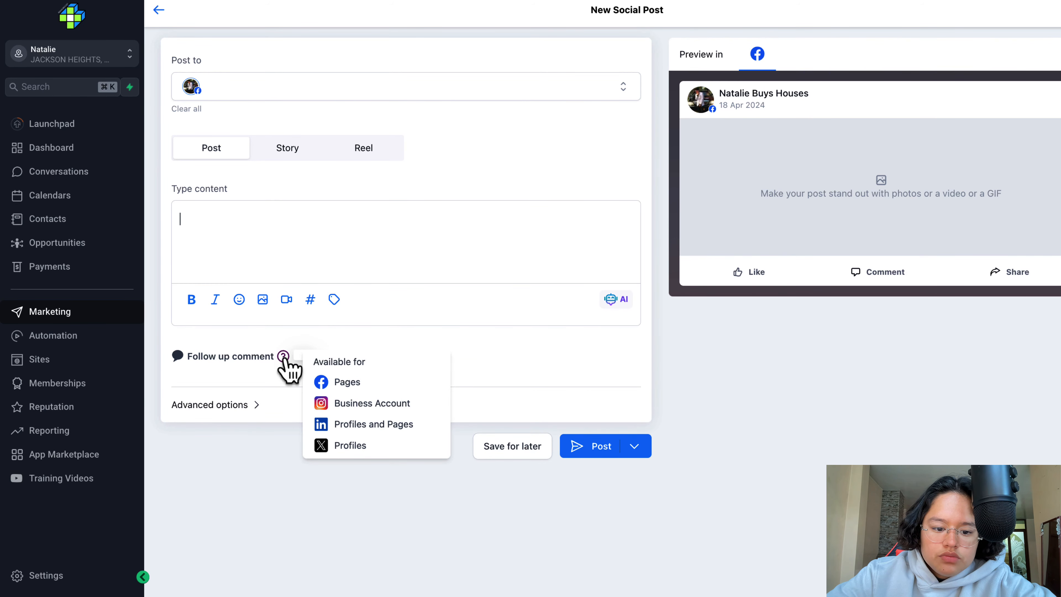
click(261, 406)
scroll(261, 418, down, 1)
click(288, 449)
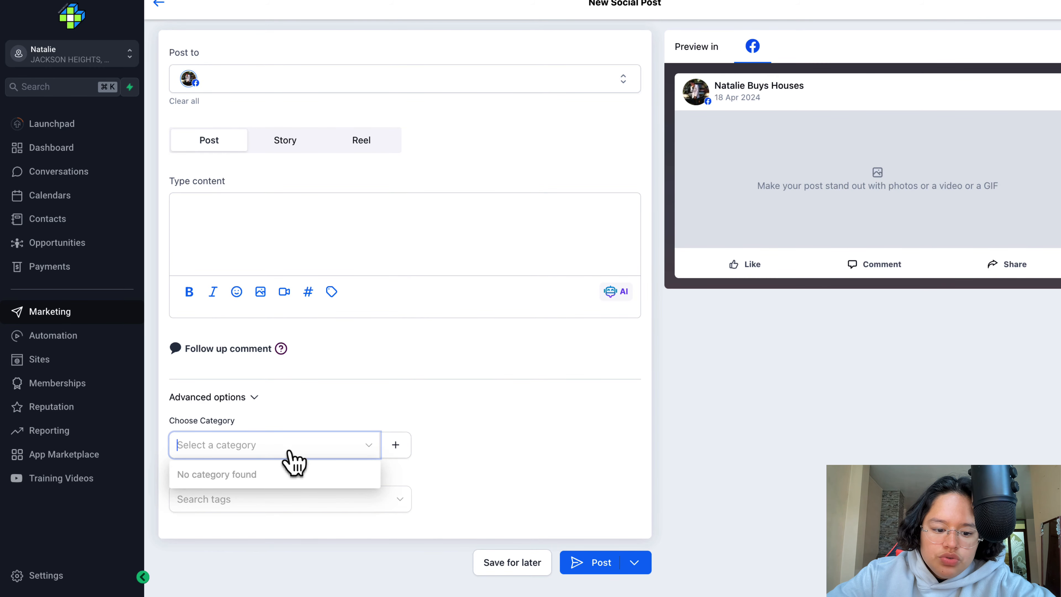
click(347, 416)
scroll(332, 418, up, 1)
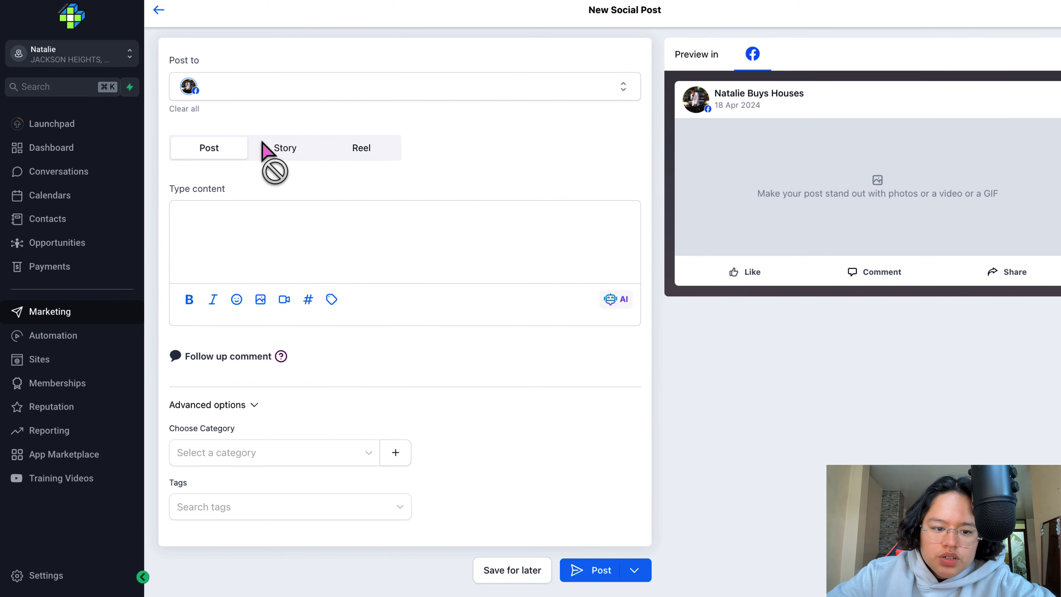
- Change the post type to Reel and review the publishing choices, including scheduled, approval and recurring posts
click(360, 152)
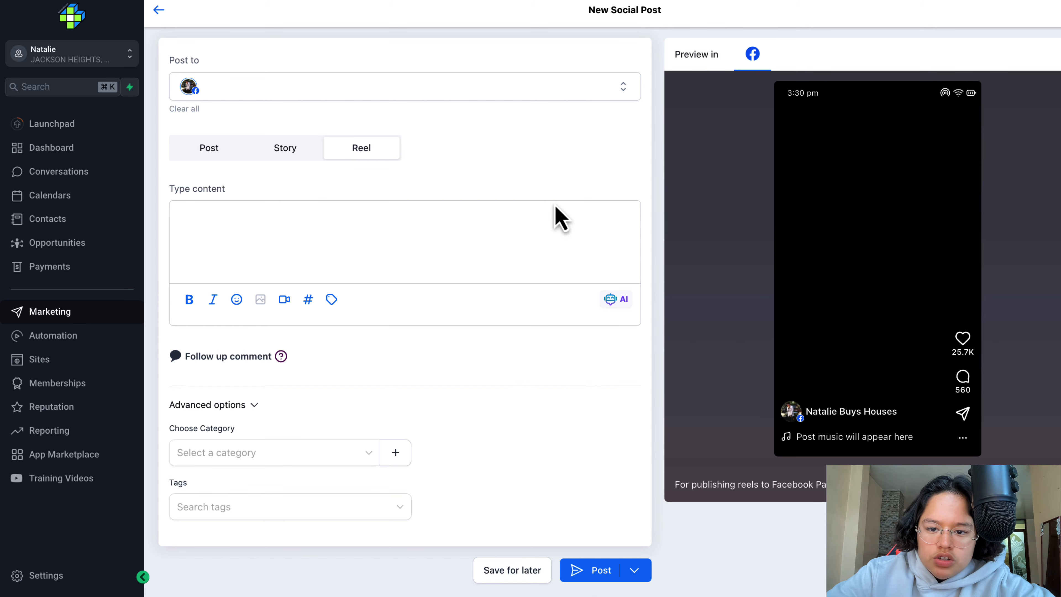
click(607, 573)
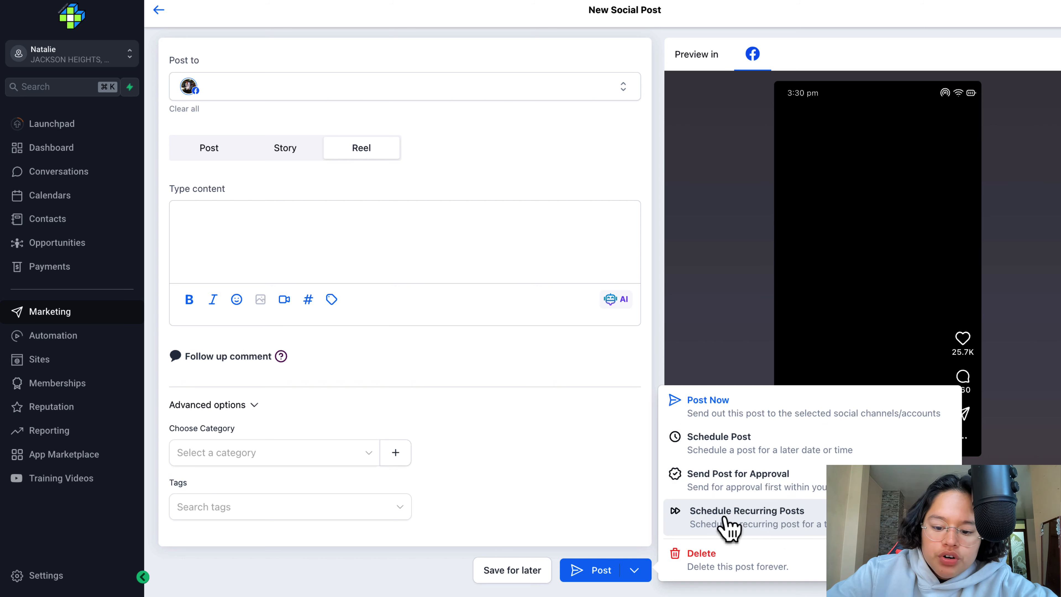
click(528, 185)
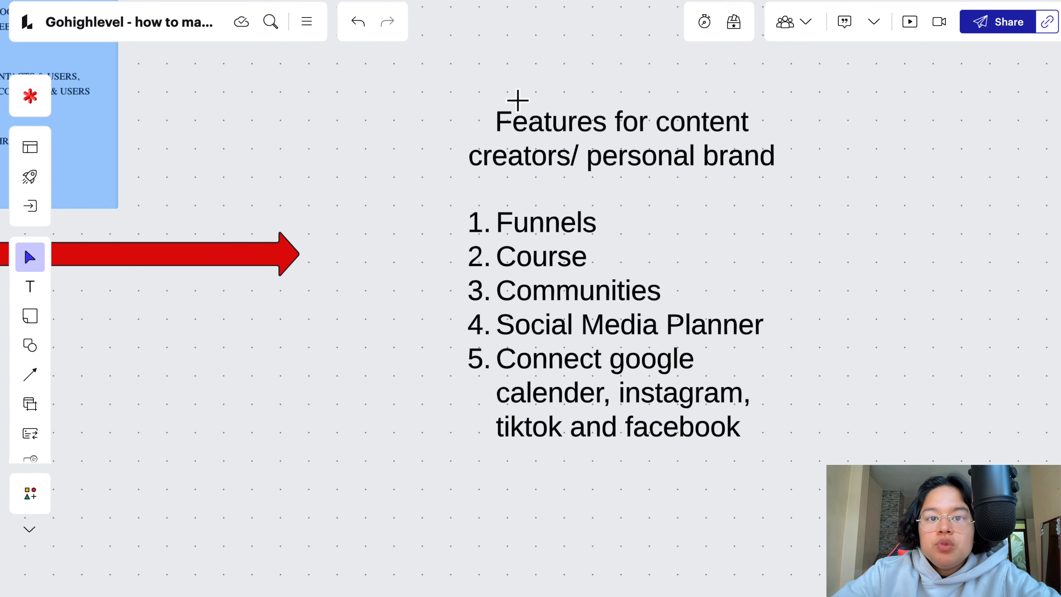
- Switch to the Lucidspark whiteboard and review the list of features for content creators and personal brands alongside the Starter plan
click(525, 163)
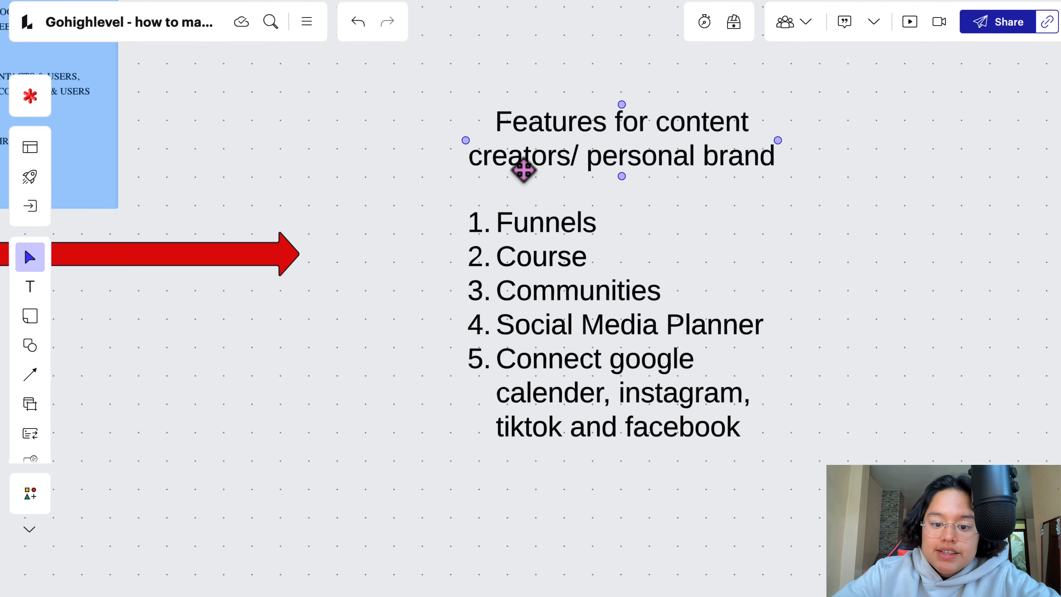
click(530, 203)
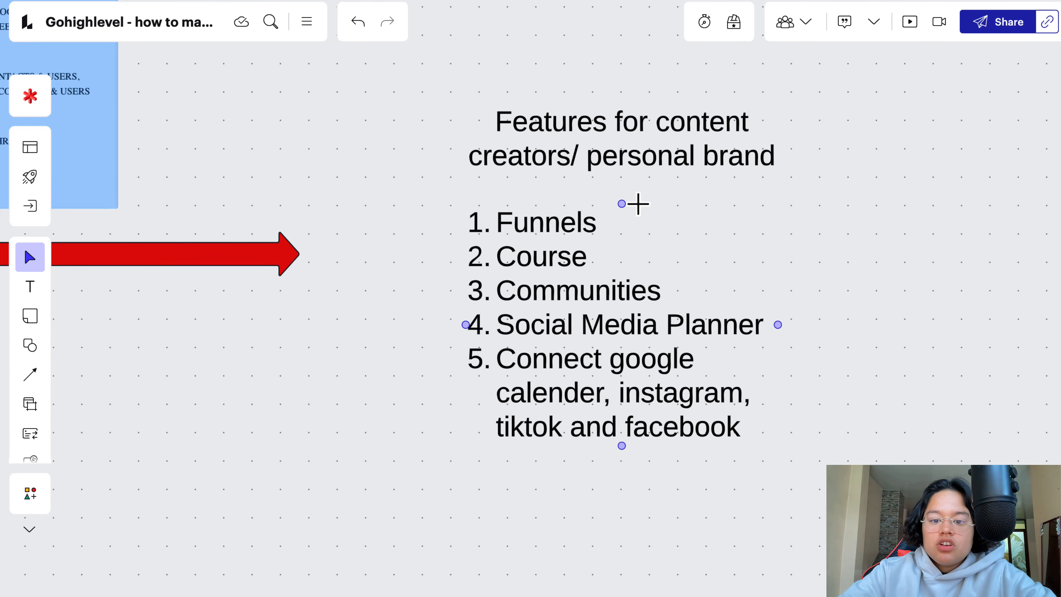
scroll(571, 203, left, 18)
scroll(571, 204, up, 10)
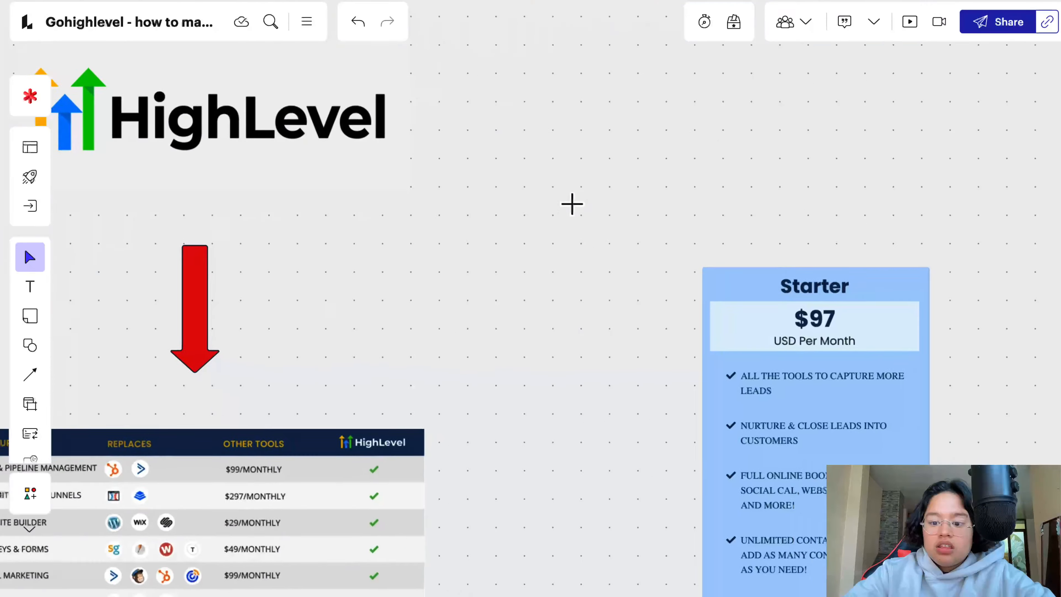
scroll(571, 204, down, 5)
scroll(571, 204, right, 14)
scroll(571, 203, down, 5)
scroll(571, 203, right, 2)
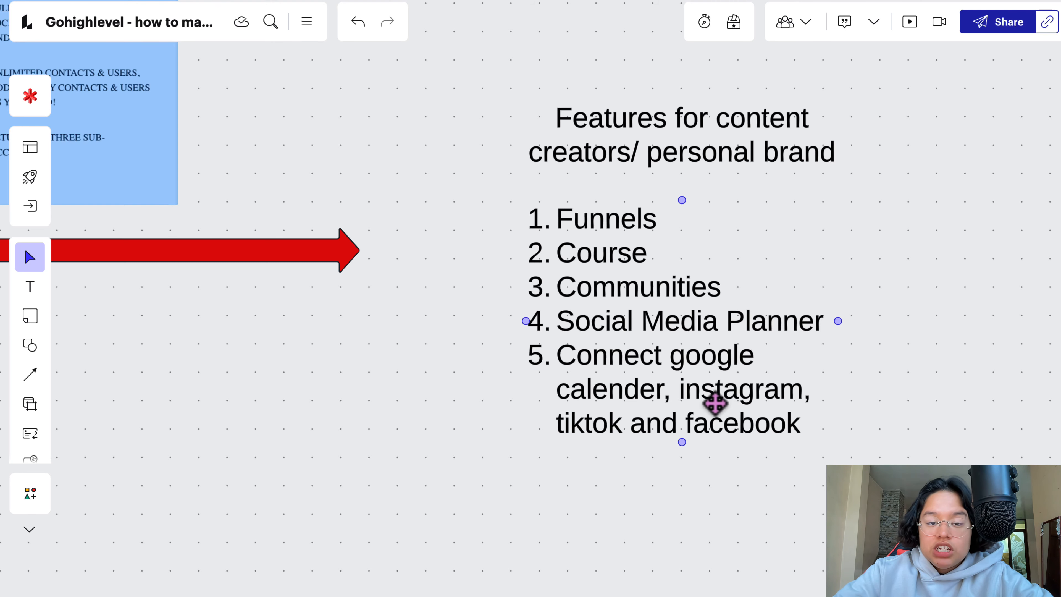
scroll(712, 402, up, 2)
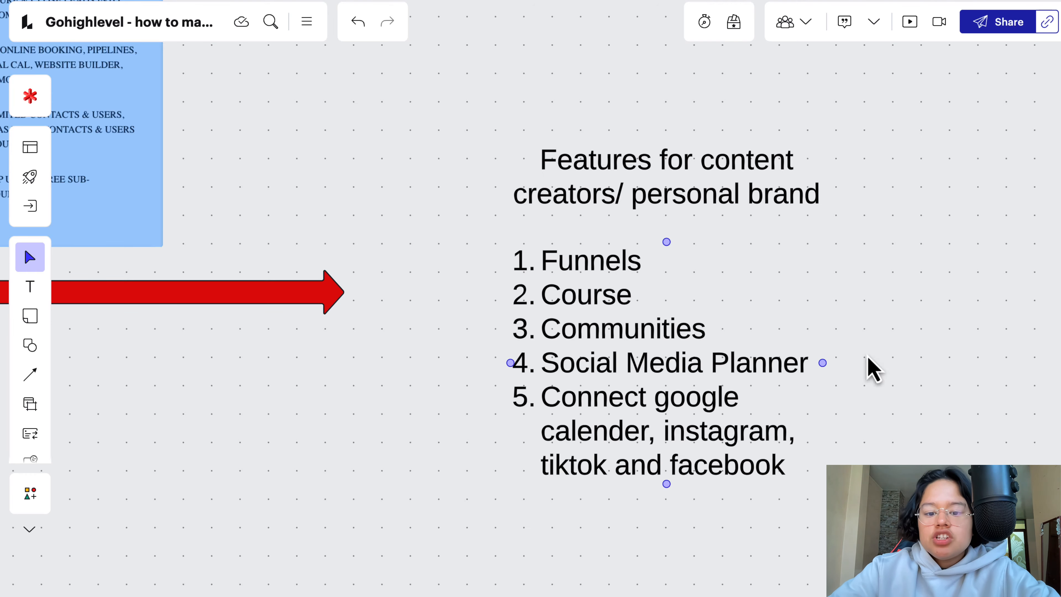
scroll(711, 439, down, 2)
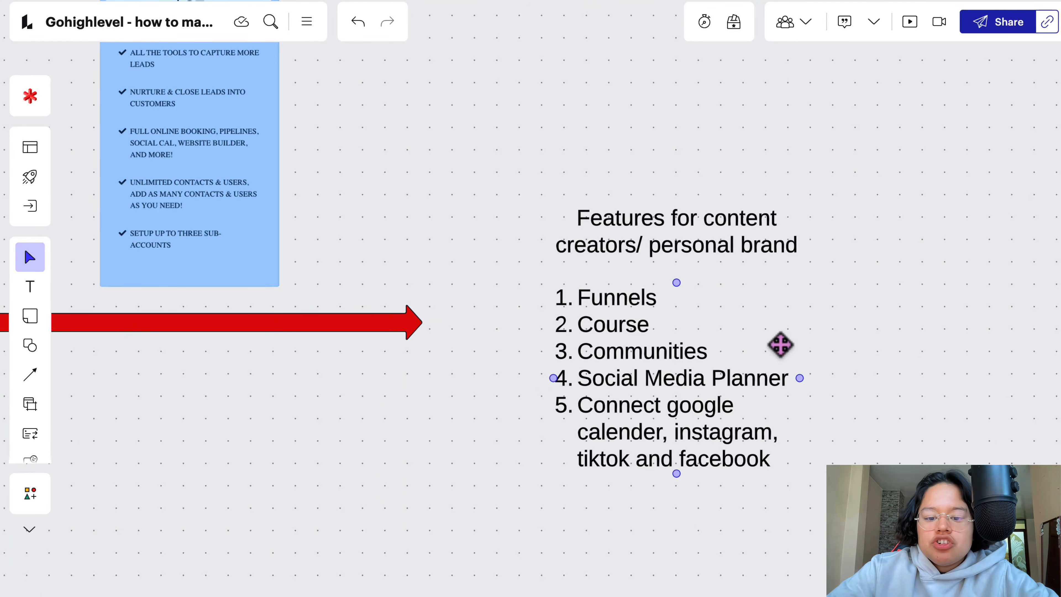
scroll(780, 348, up, 3)
scroll(779, 349, down, 1)
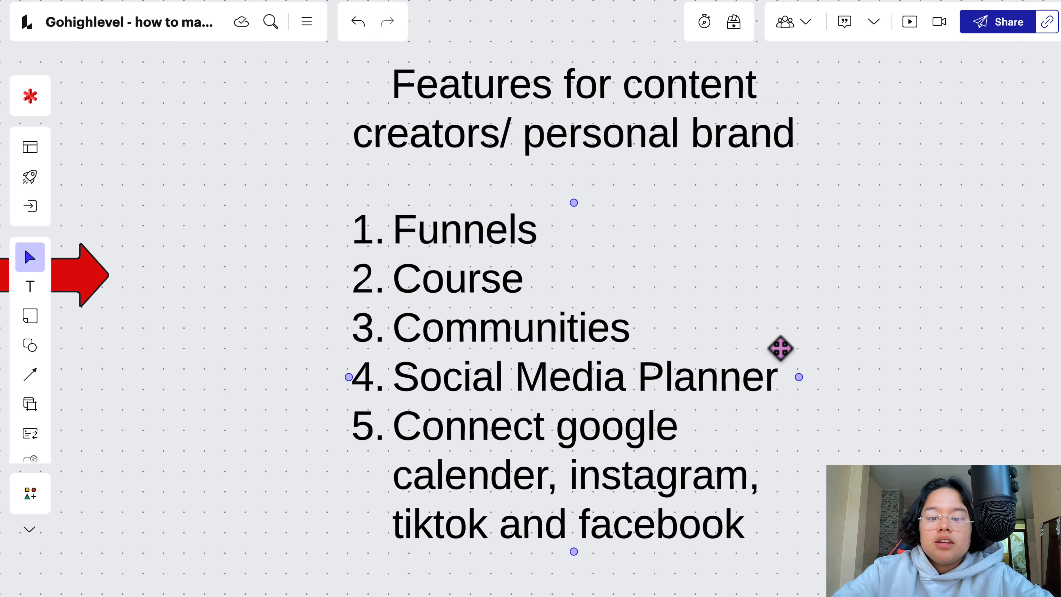
click(793, 278)
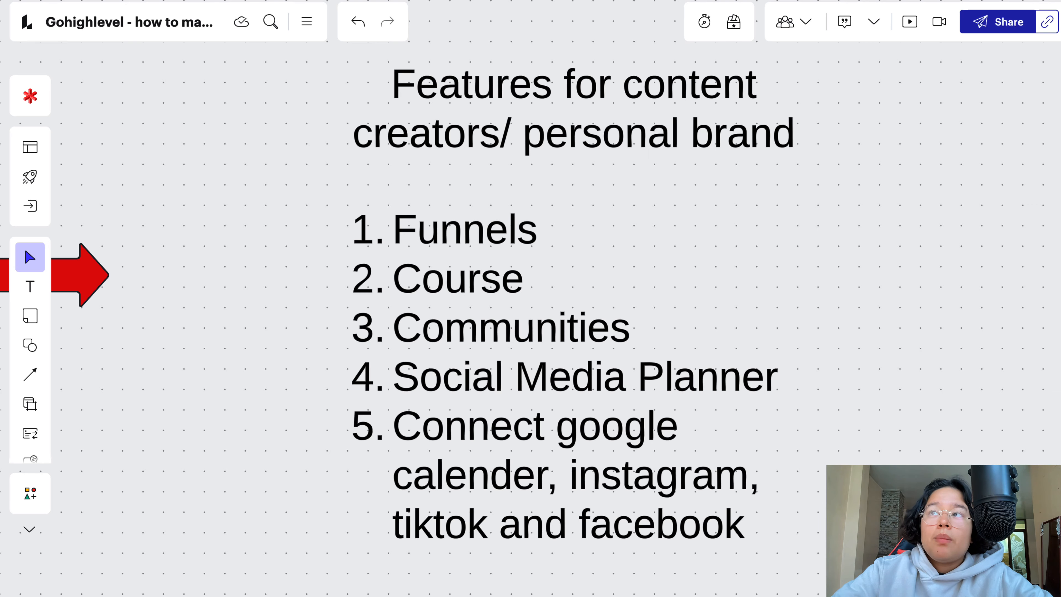
scroll(540, 206, left, 10)
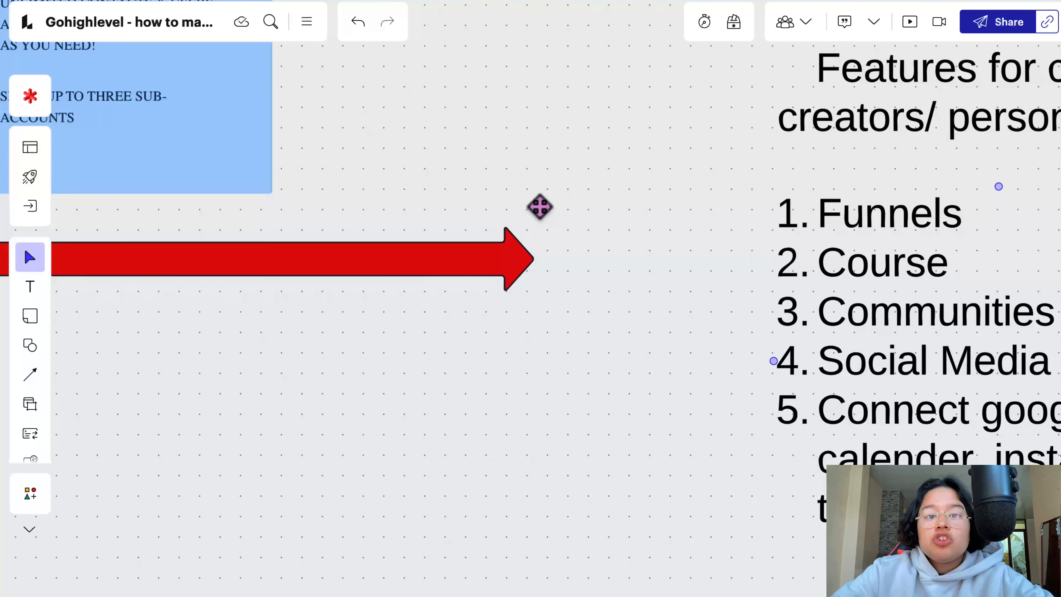